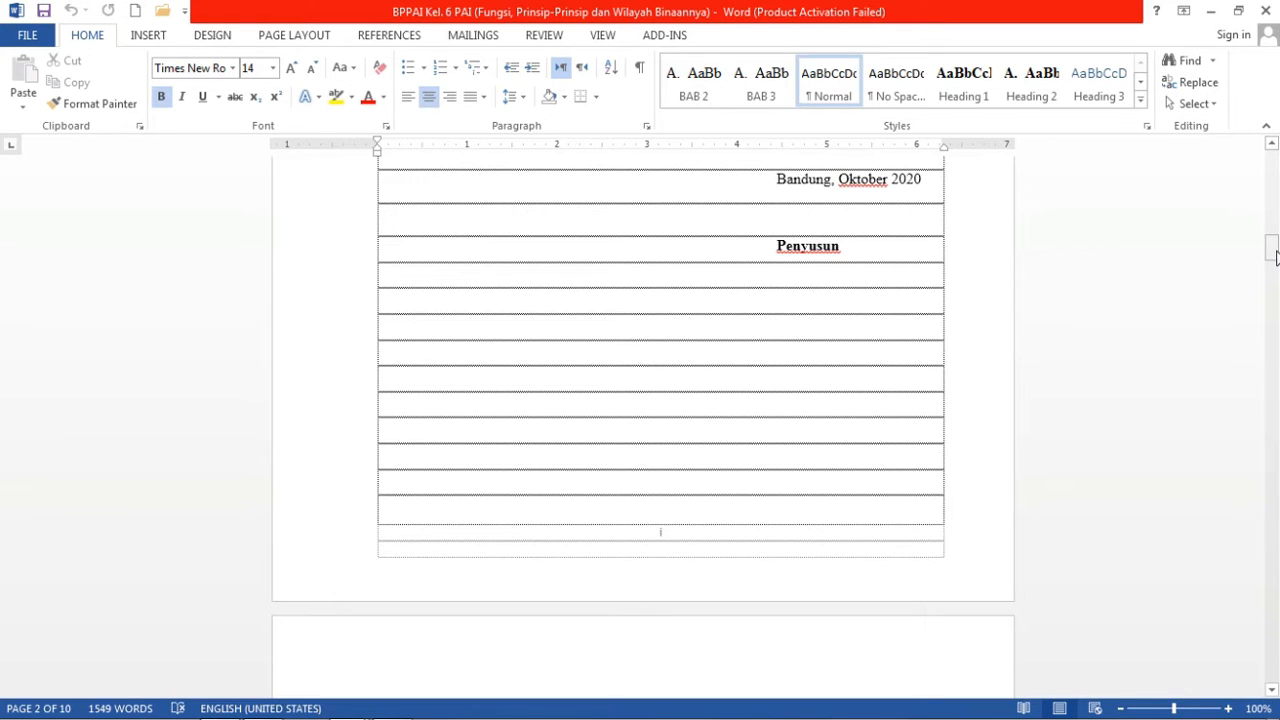
# Scroll from the cover page down to the KATA PENGANTAR preface page.
pyautogui.moveTo(1275, 258); pyautogui.dragTo(1273, 225)
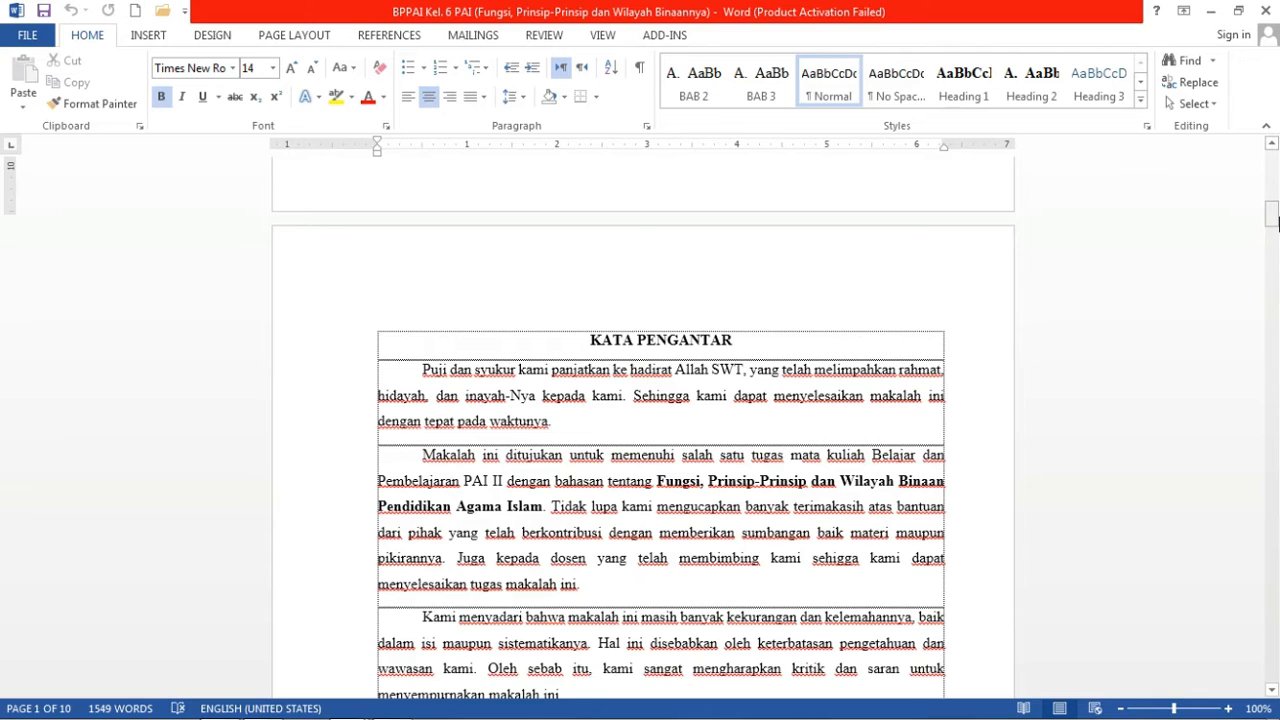
# Apply Heading 1 to the KATA PENGANTAR title.
pyautogui.click(762, 344)
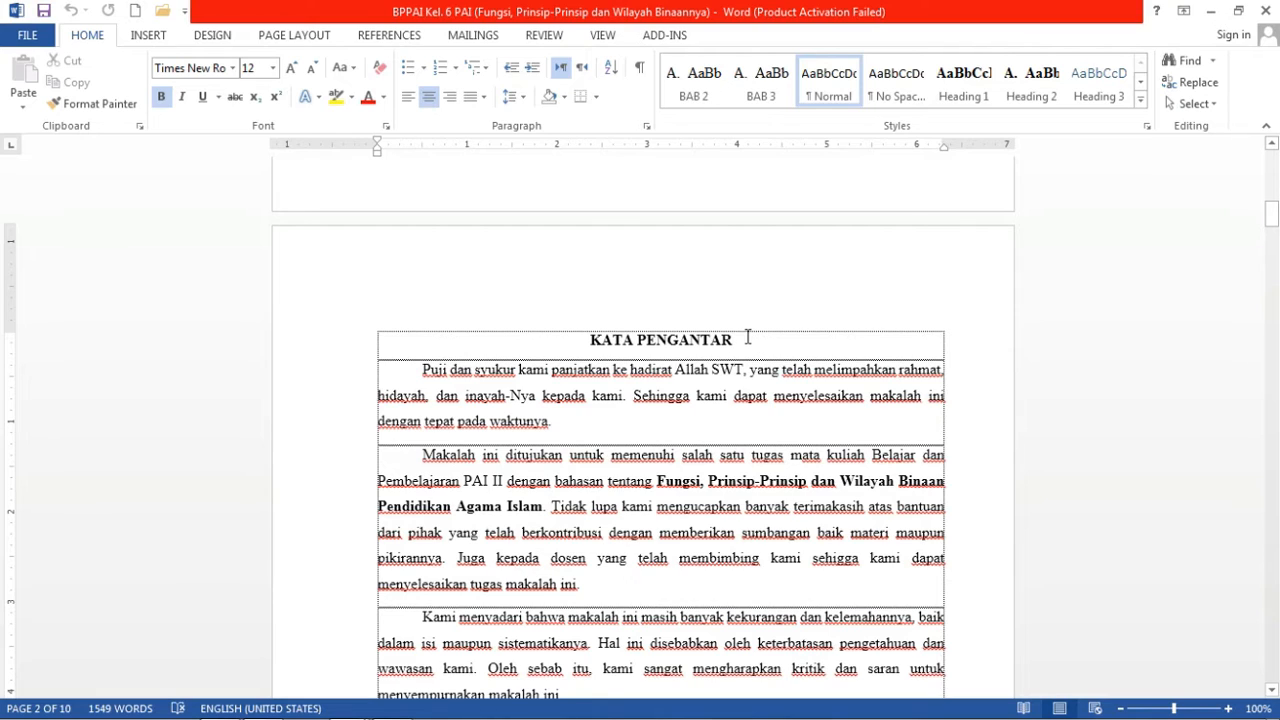
pyautogui.moveTo(743, 338); pyautogui.dragTo(602, 342)
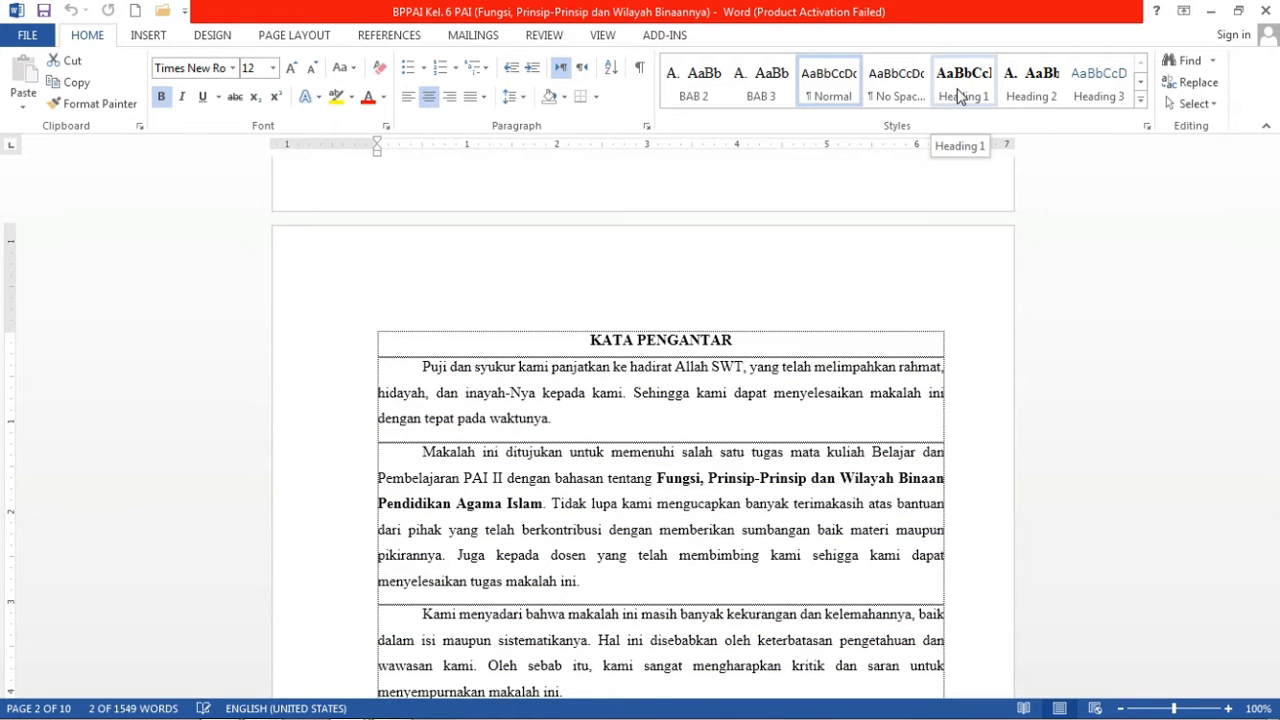
pyautogui.click(957, 95)
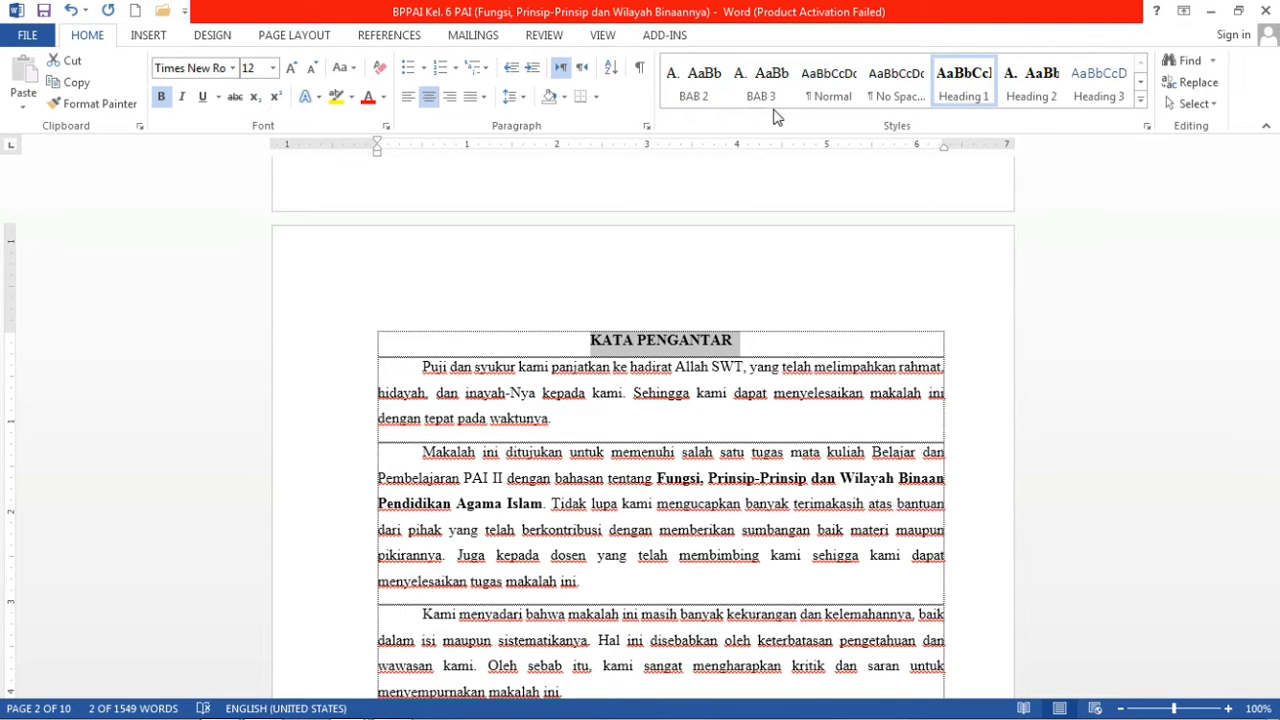
# Apply Heading 1 to the DAFTAR ISI title.
pyautogui.moveTo(1277, 196); pyautogui.dragTo(1277, 200)
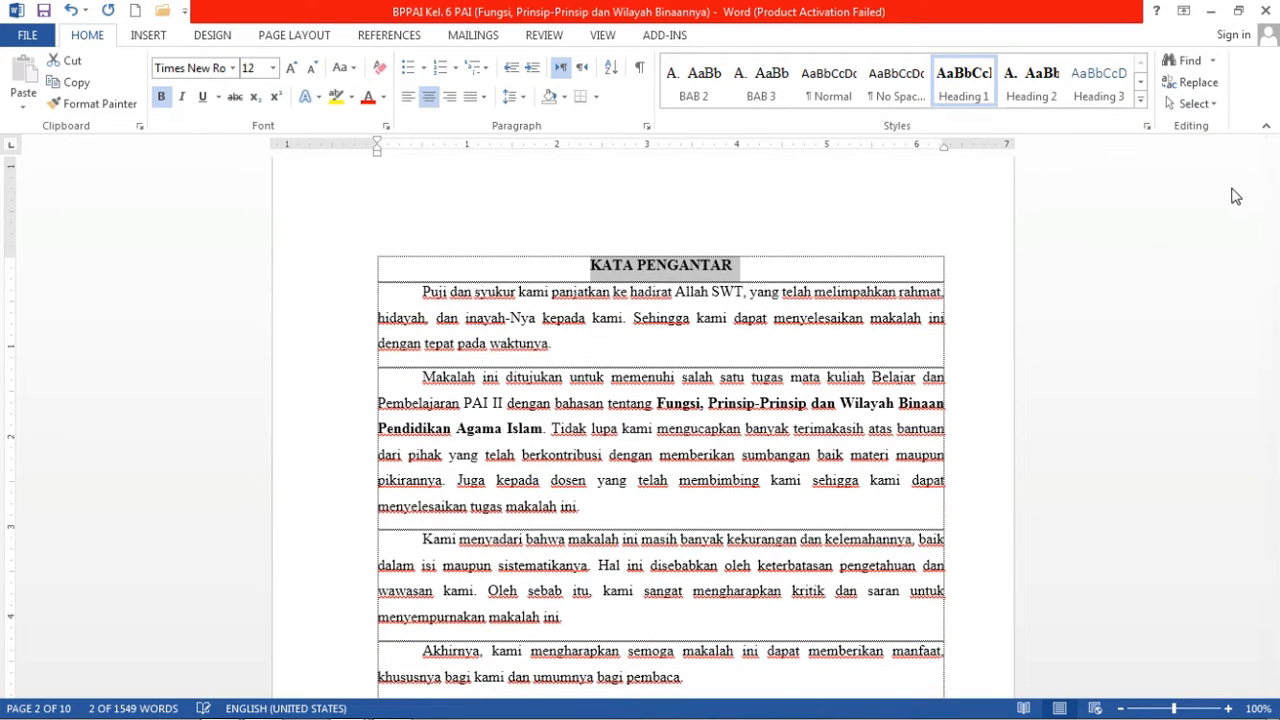
pyautogui.moveTo(1275, 216); pyautogui.dragTo(1275, 262)
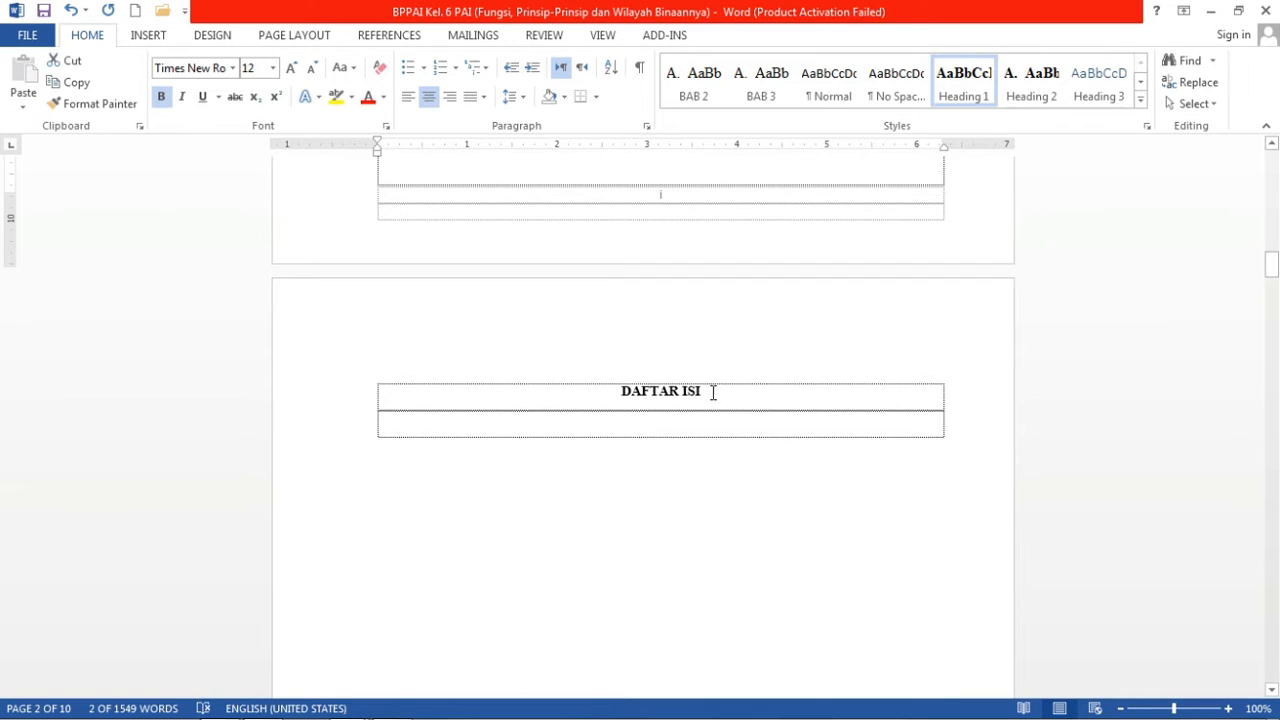
pyautogui.tripleClick(643, 395)
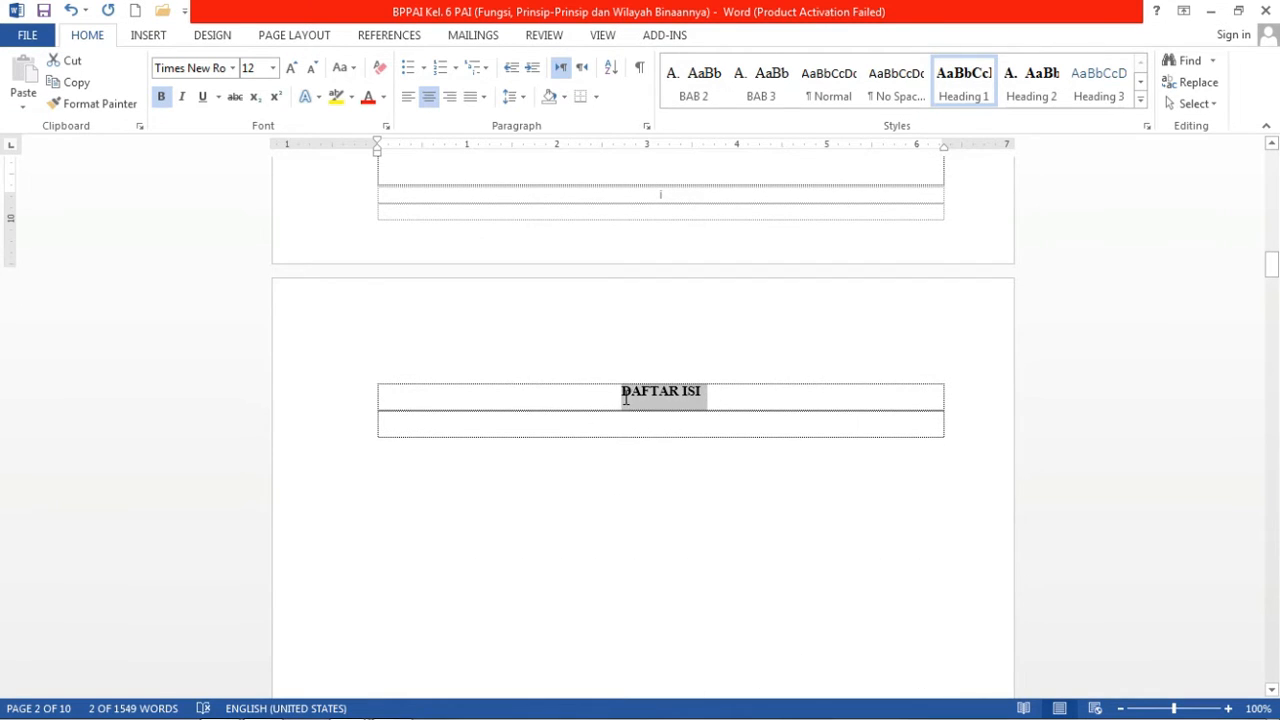
pyautogui.click(963, 88)
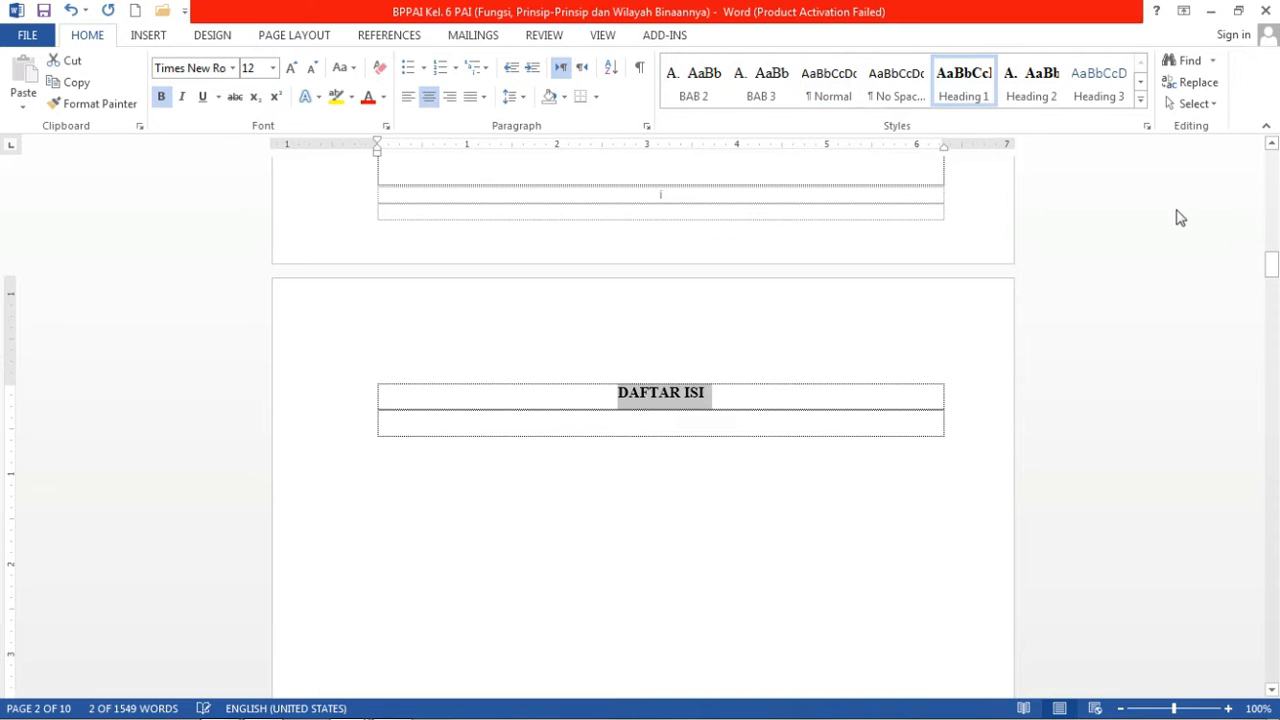
pyautogui.moveTo(1275, 265); pyautogui.dragTo(1275, 324)
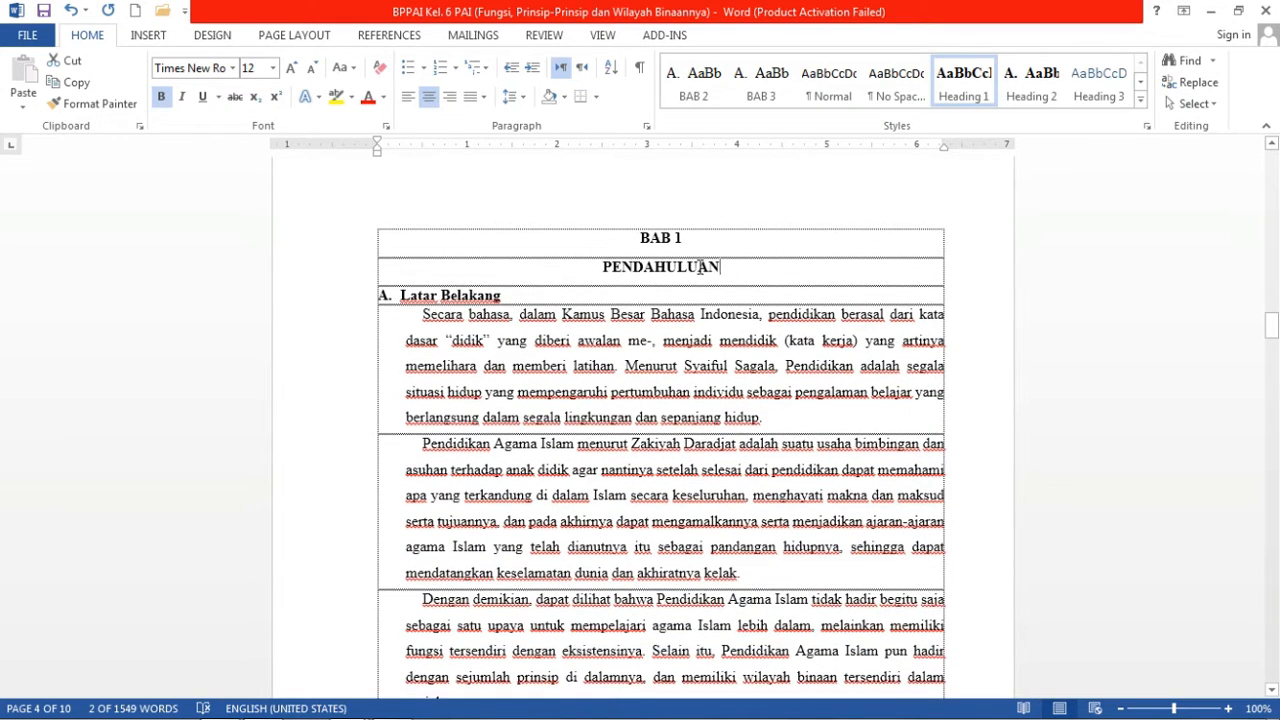
# Apply Heading 1 to BAB 1 PENDAHULUAN and Heading 2 to Latar Belakang.
pyautogui.moveTo(703, 266); pyautogui.dragTo(640, 238)
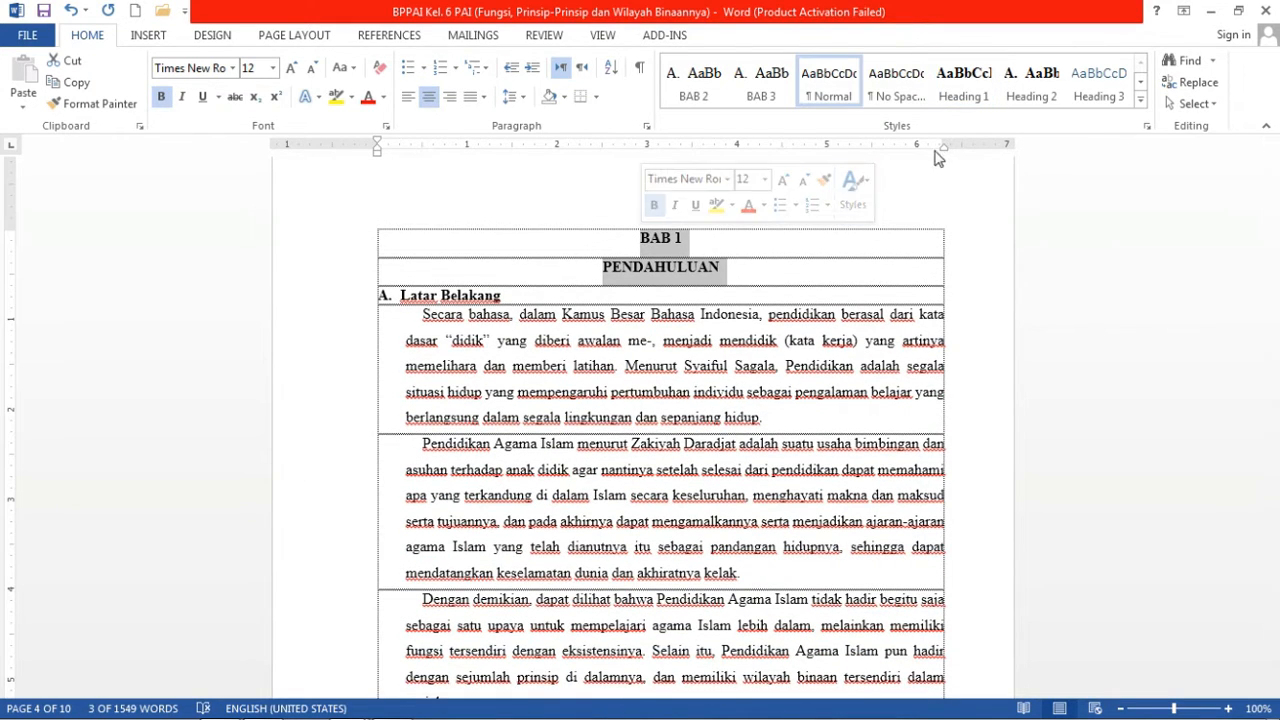
pyautogui.click(963, 82)
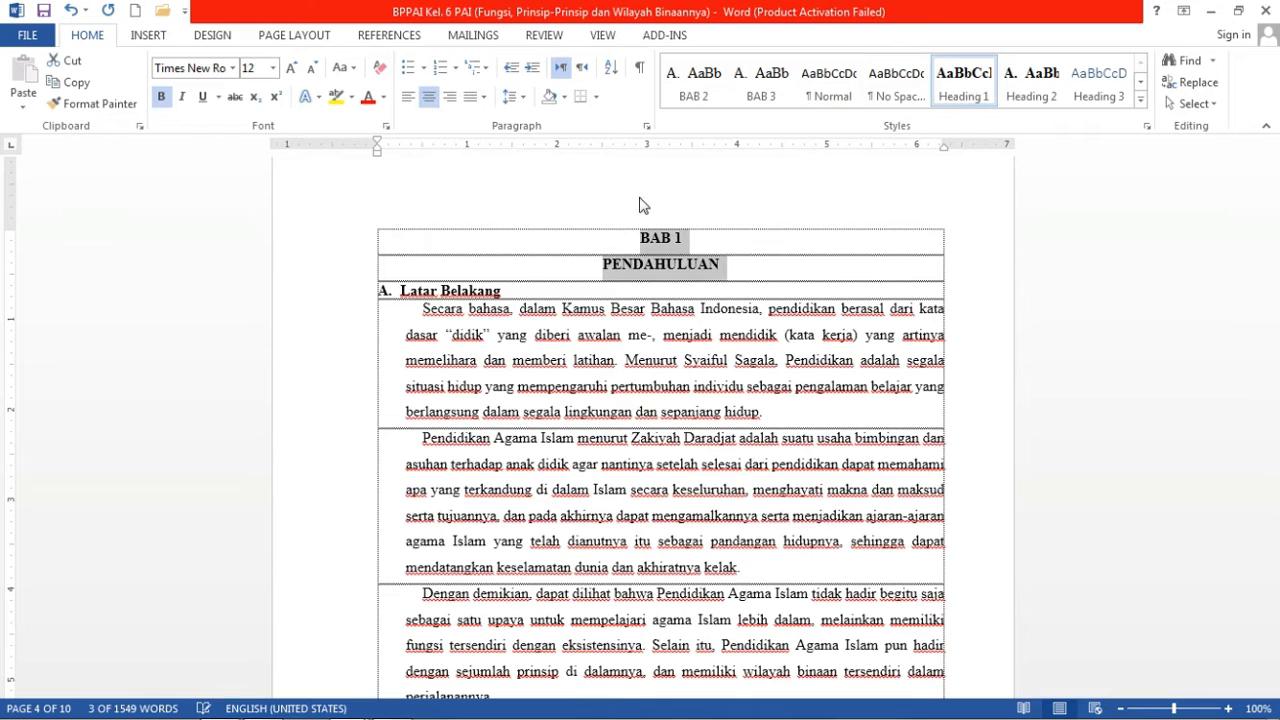
pyautogui.click(507, 292)
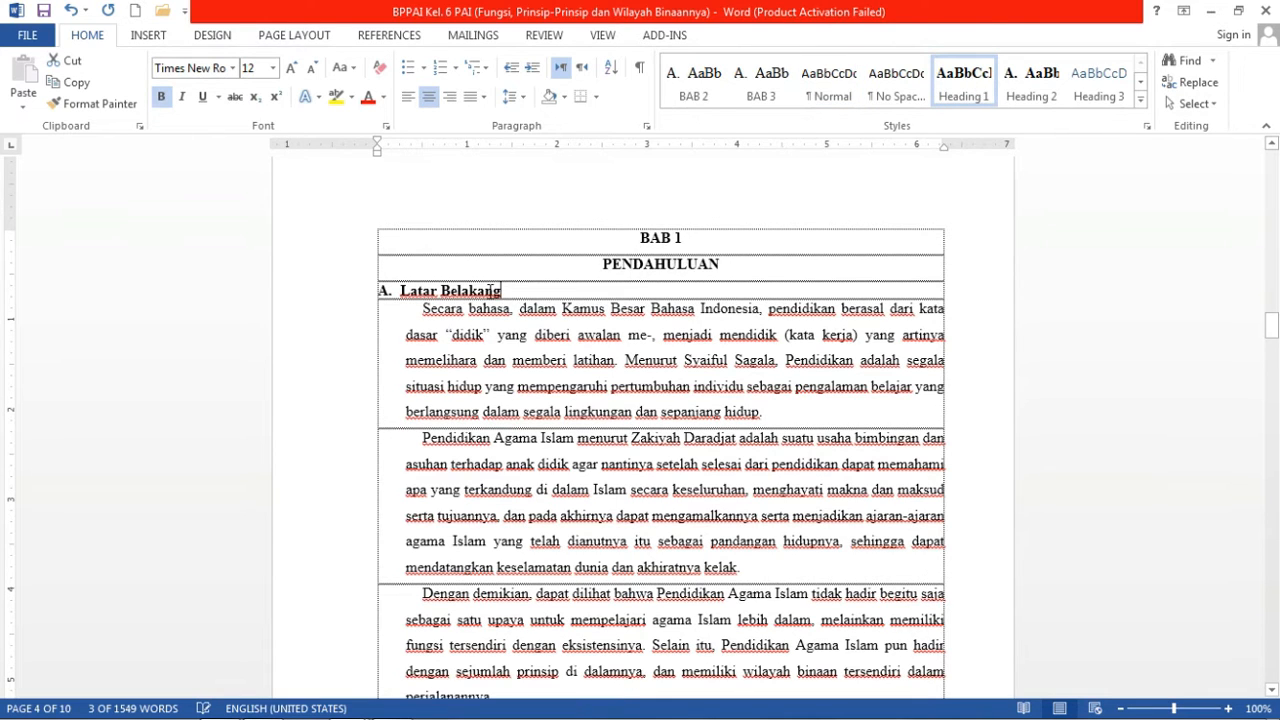
pyautogui.moveTo(490, 290); pyautogui.dragTo(403, 290)
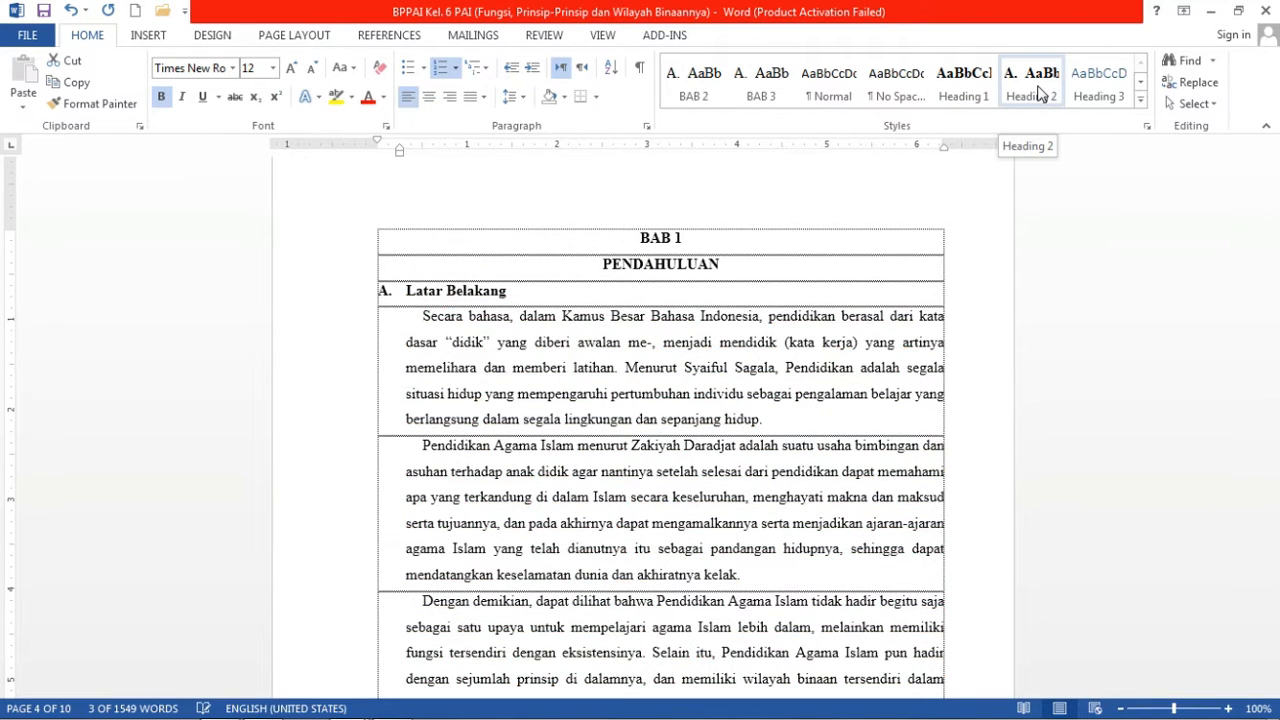
pyautogui.click(1040, 93)
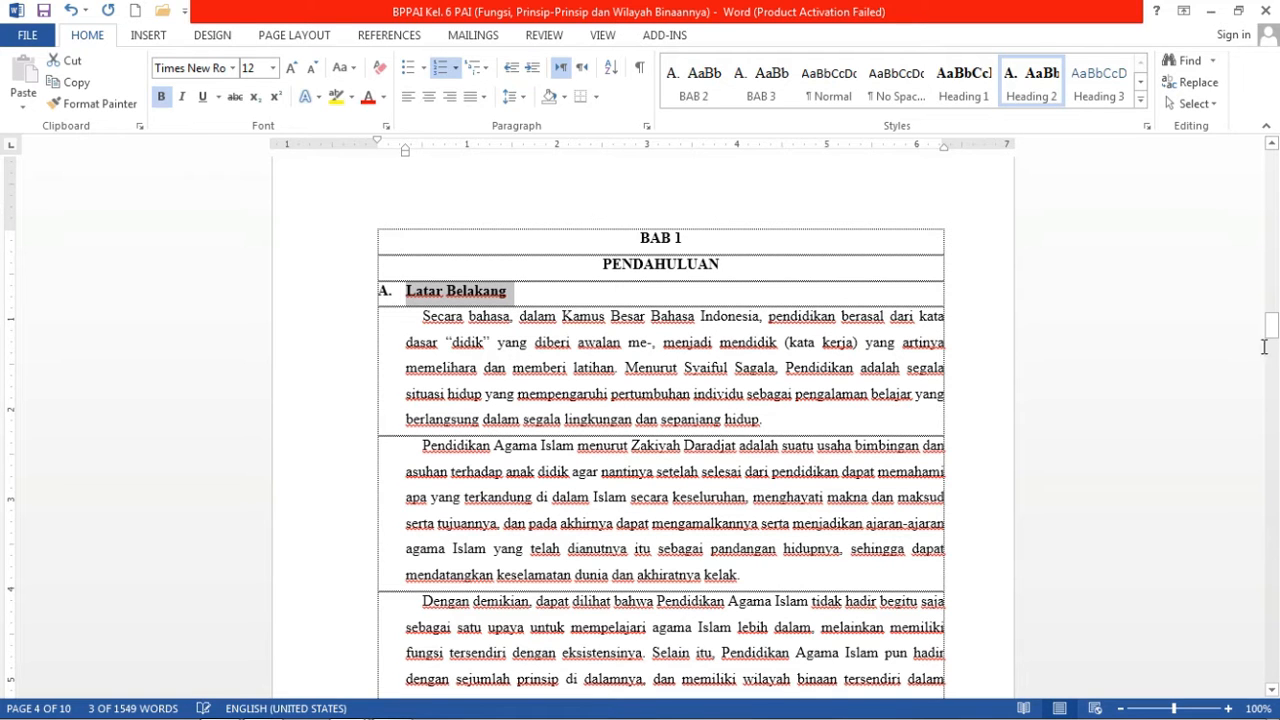
# Apply Heading 2 to the Rumusan Masalah and Tujuan subheadings.
pyautogui.moveTo(1275, 330); pyautogui.dragTo(1275, 337)
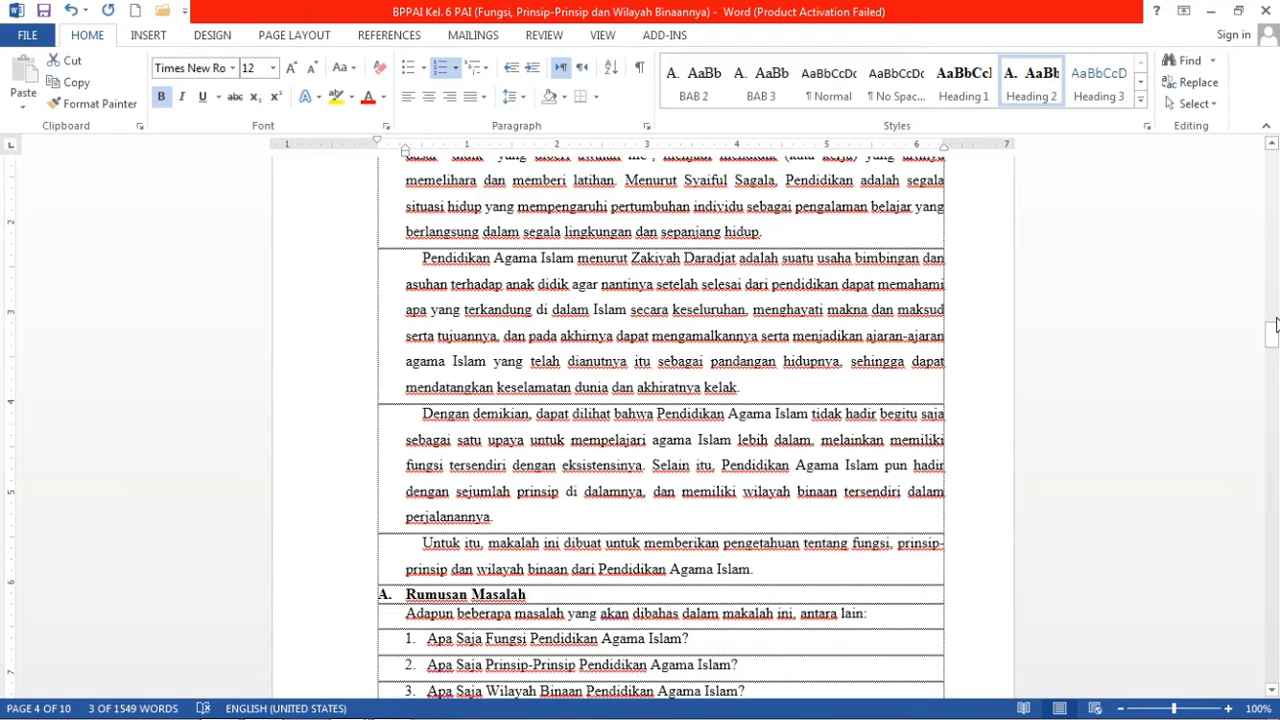
pyautogui.moveTo(1275, 338); pyautogui.dragTo(1274, 346)
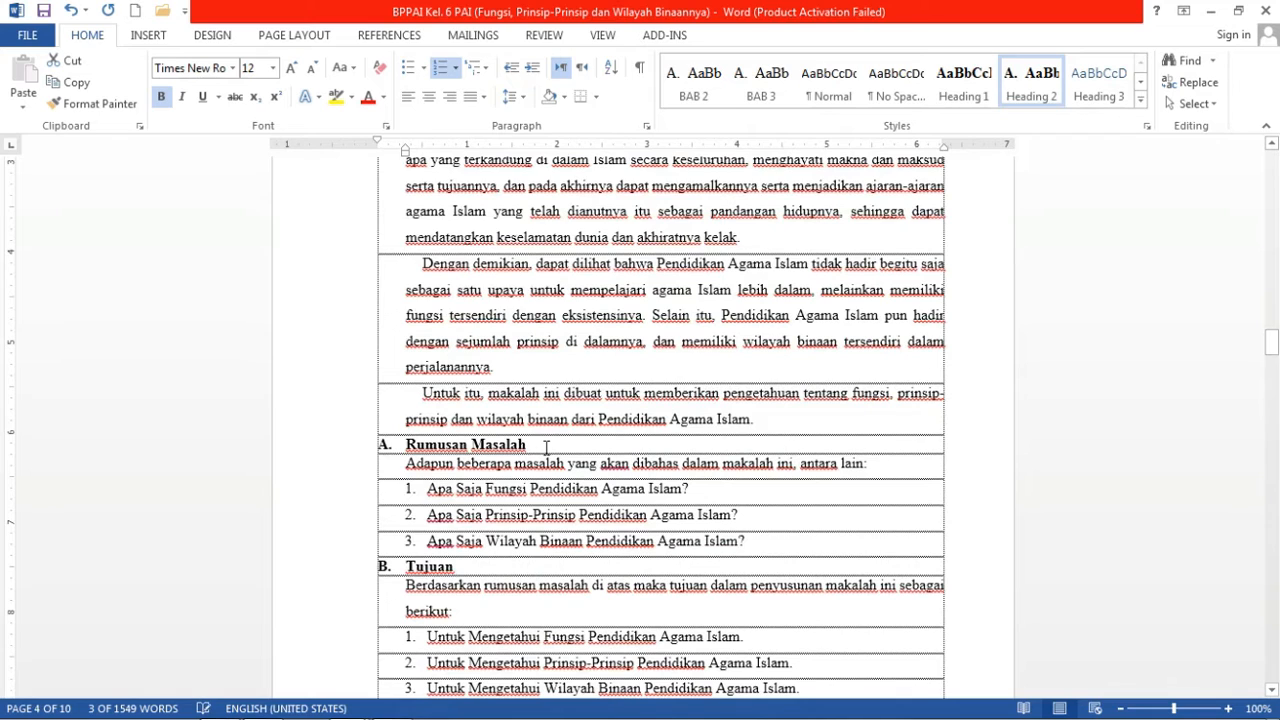
pyautogui.moveTo(542, 449); pyautogui.dragTo(394, 451)
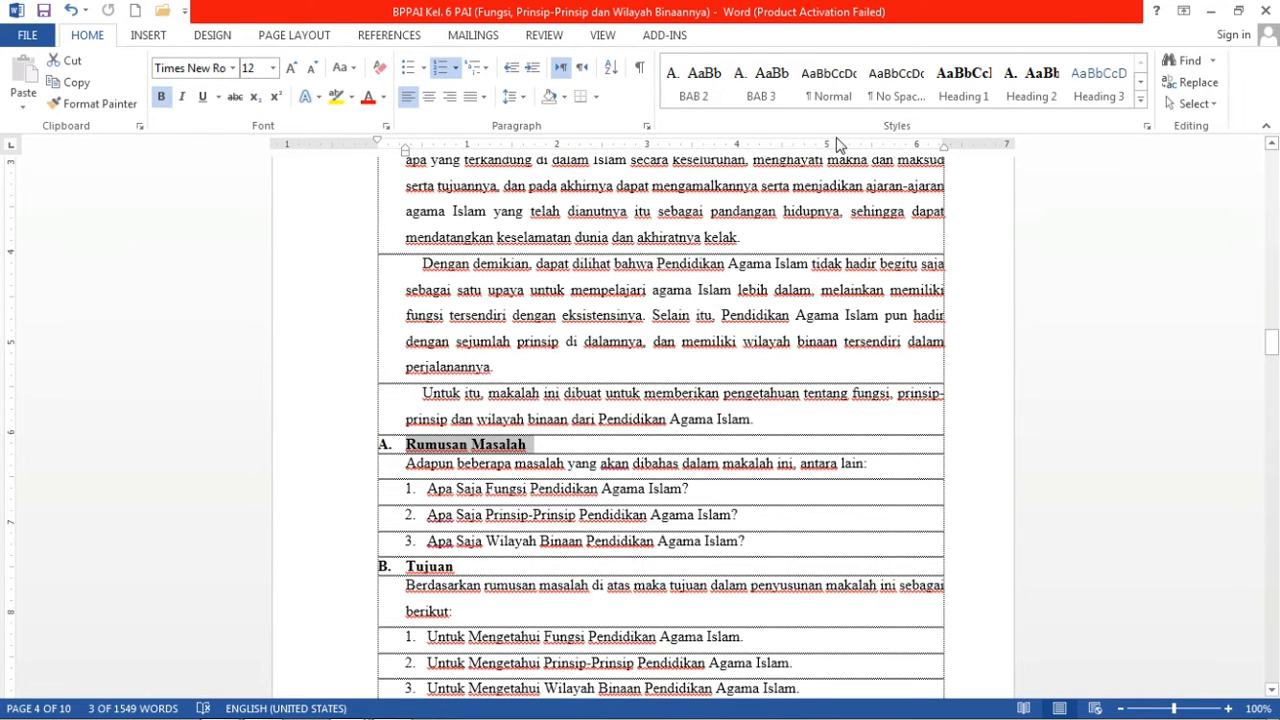
pyautogui.click(1012, 100)
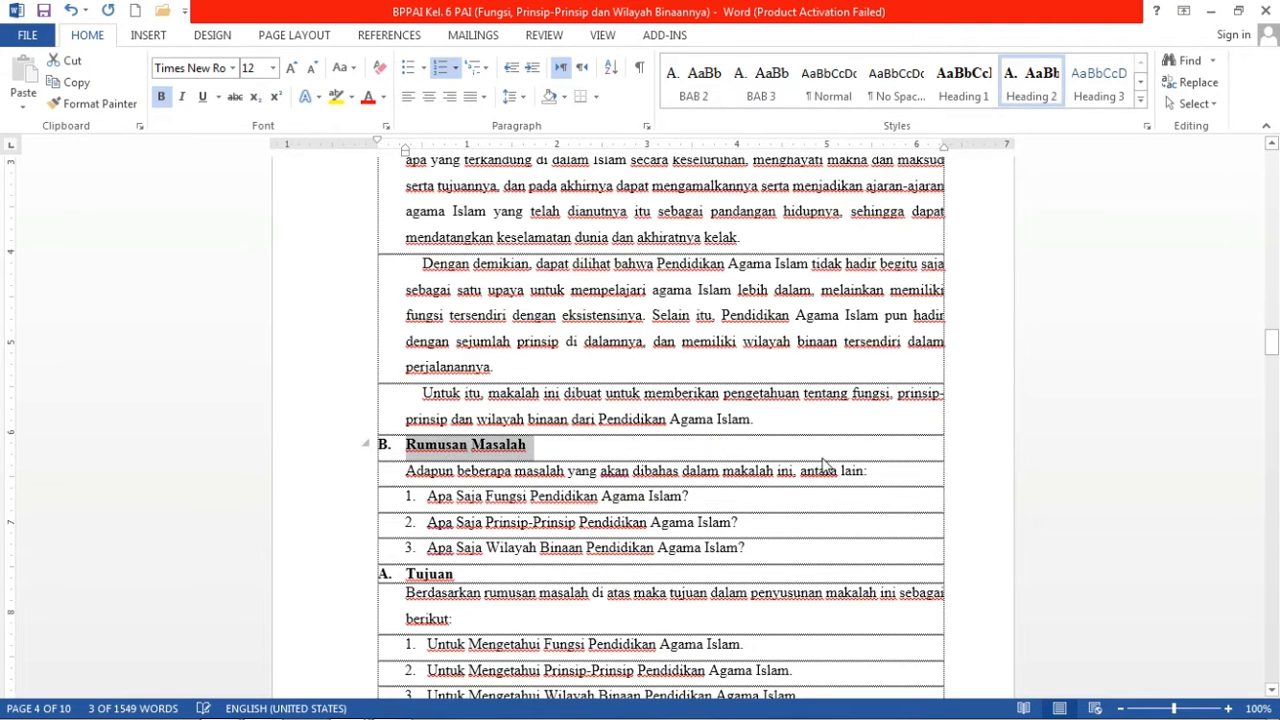
pyautogui.moveTo(1271, 343); pyautogui.dragTo(1271, 354)
pyautogui.moveTo(478, 392); pyautogui.dragTo(402, 390)
pyautogui.click(1030, 90)
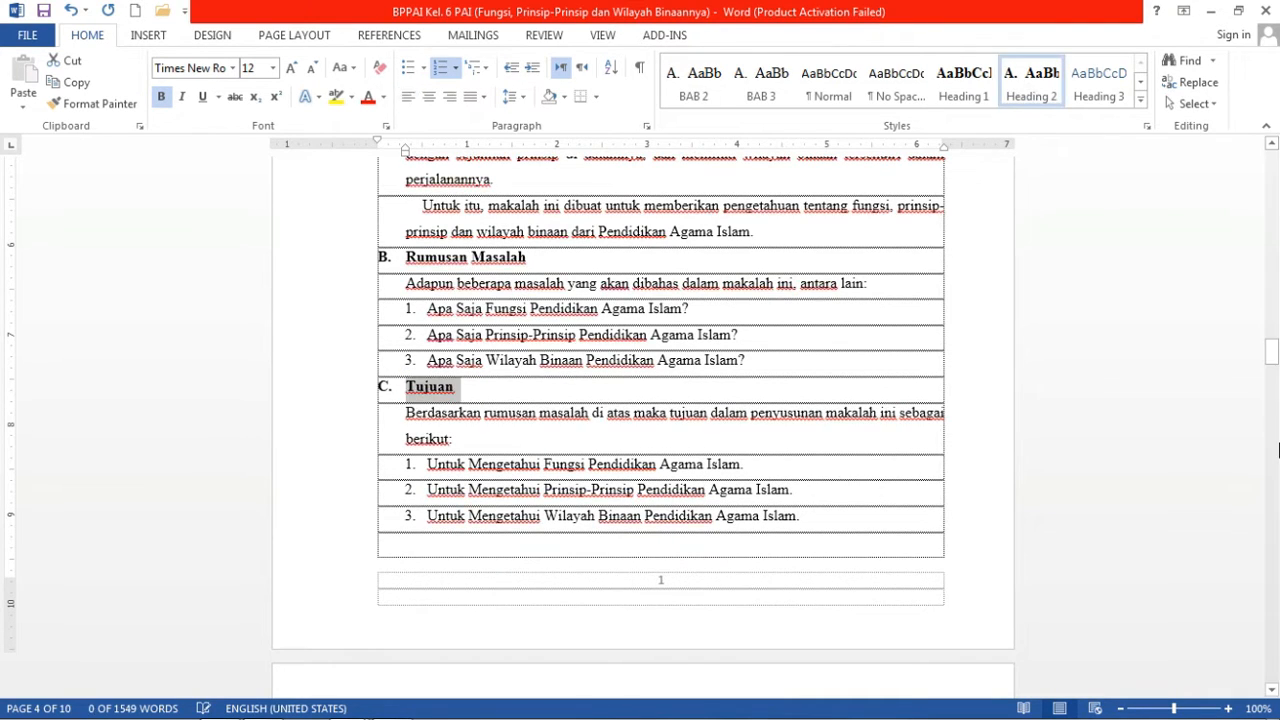
pyautogui.moveTo(1276, 374); pyautogui.dragTo(1274, 380)
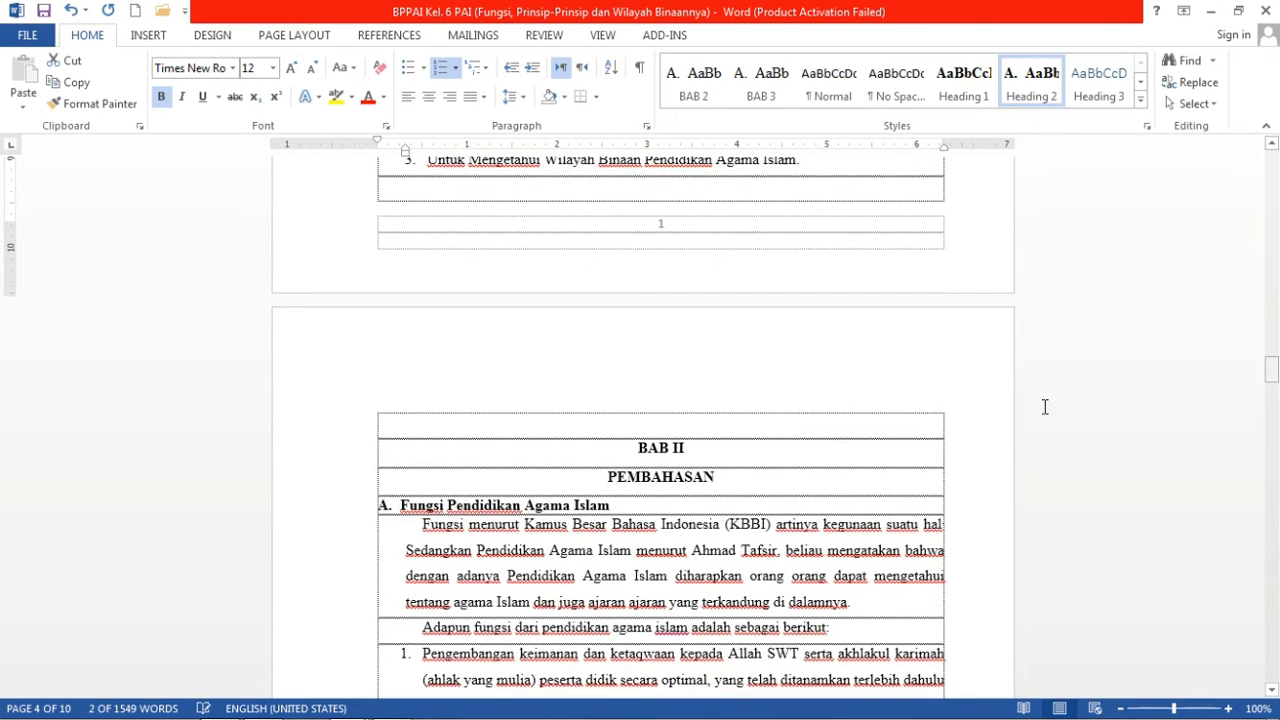
# Delete the empty row above BAB II and make BAB II PEMBAHASAN a Heading 1.
pyautogui.click(661, 430)
pyautogui.press('Delete')
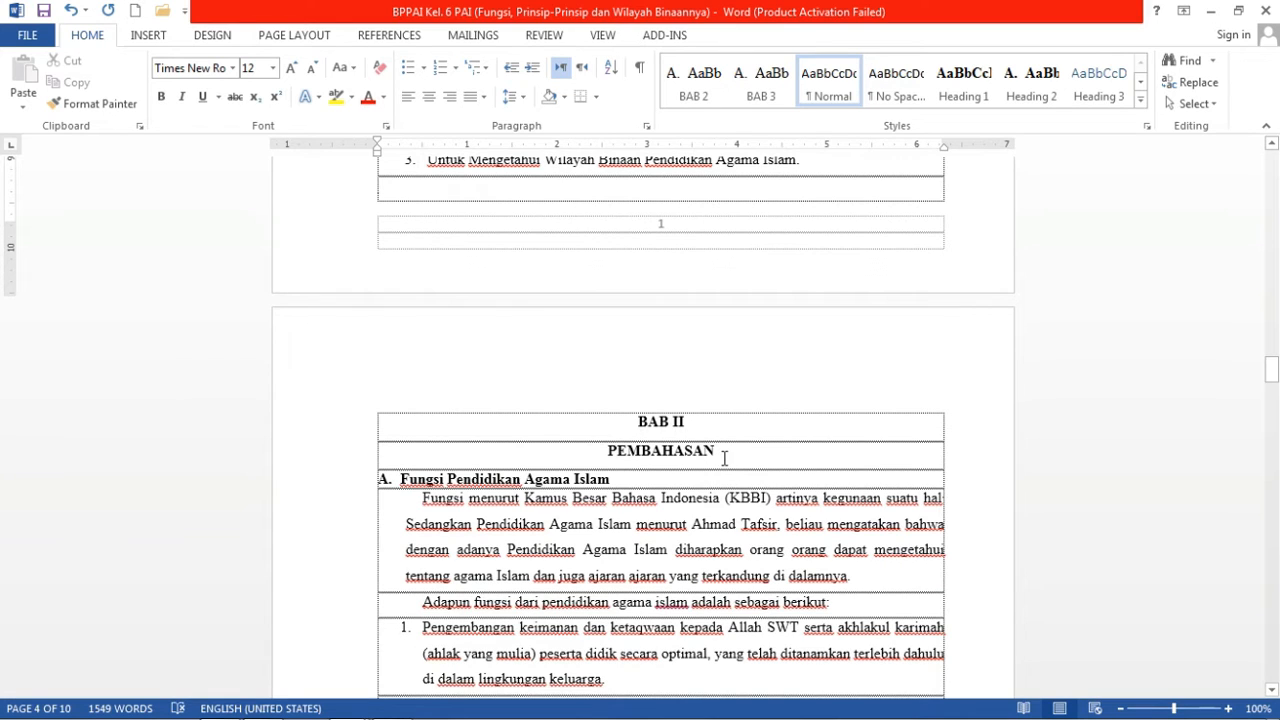
pyautogui.moveTo(724, 458); pyautogui.dragTo(623, 408)
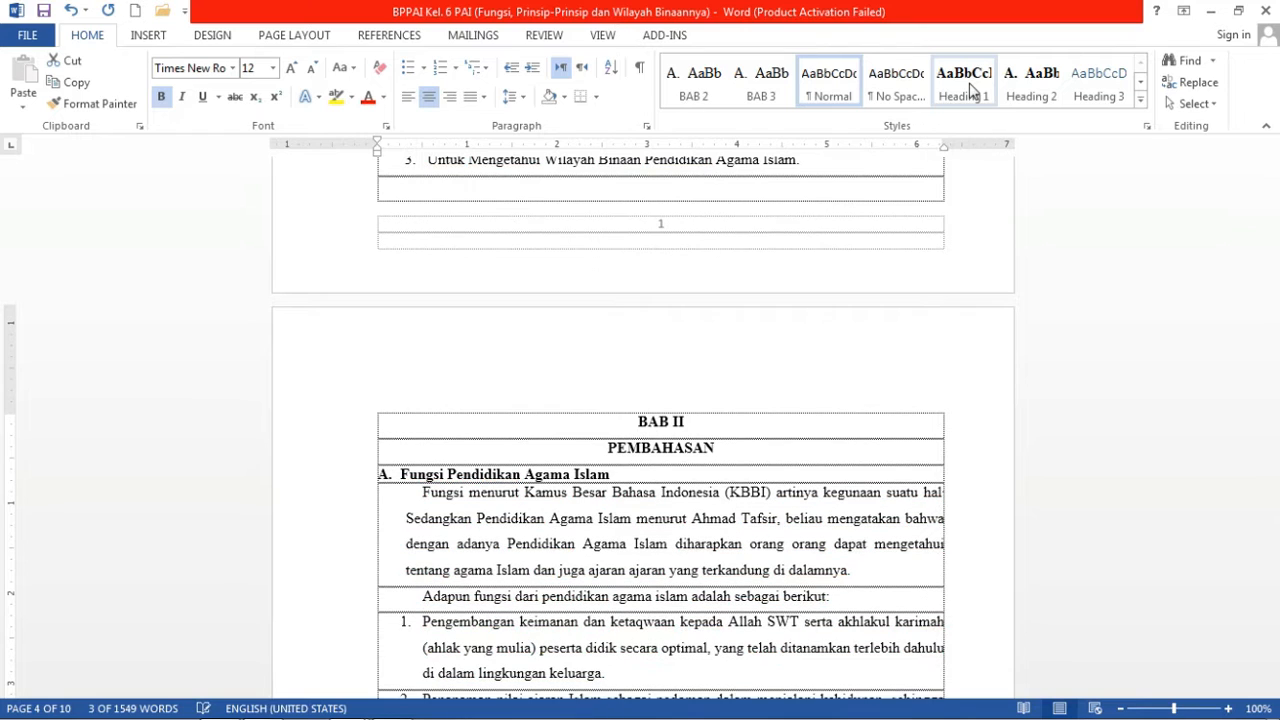
pyautogui.click(966, 86)
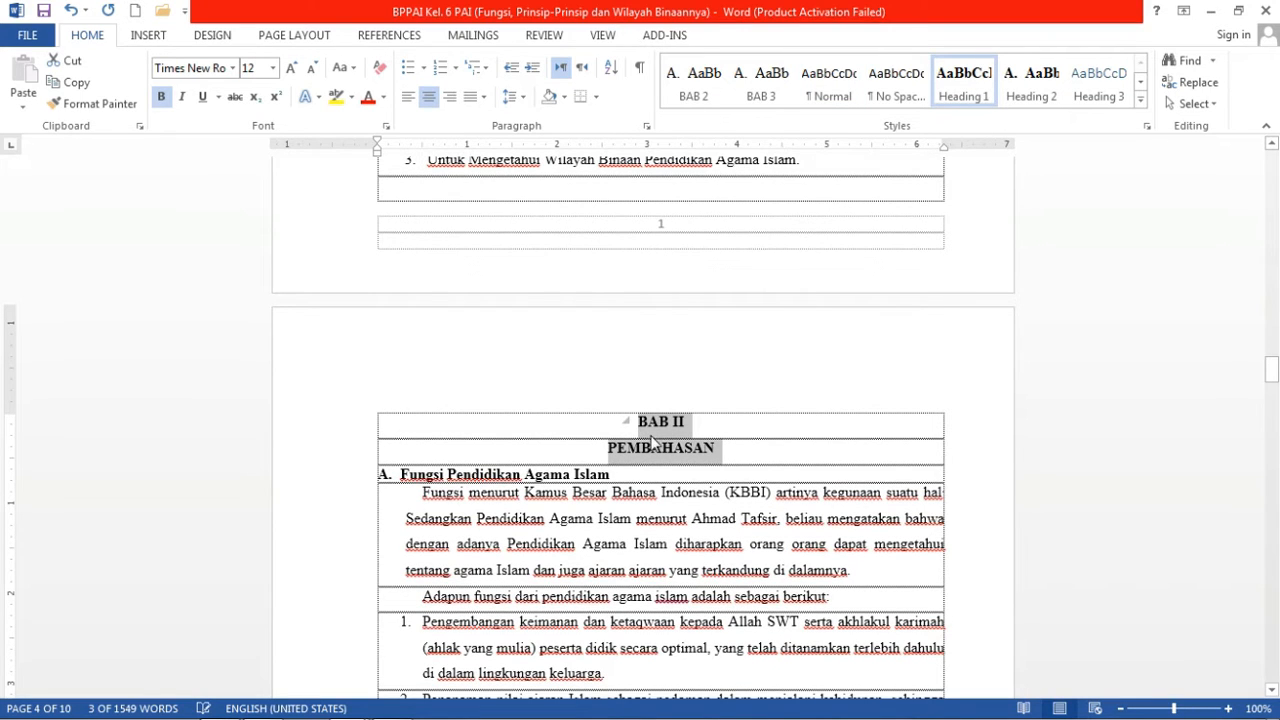
# Apply the BAB 2 style to the Fungsi Pendidikan Agama Islam subheading.
pyautogui.moveTo(617, 474); pyautogui.dragTo(400, 474)
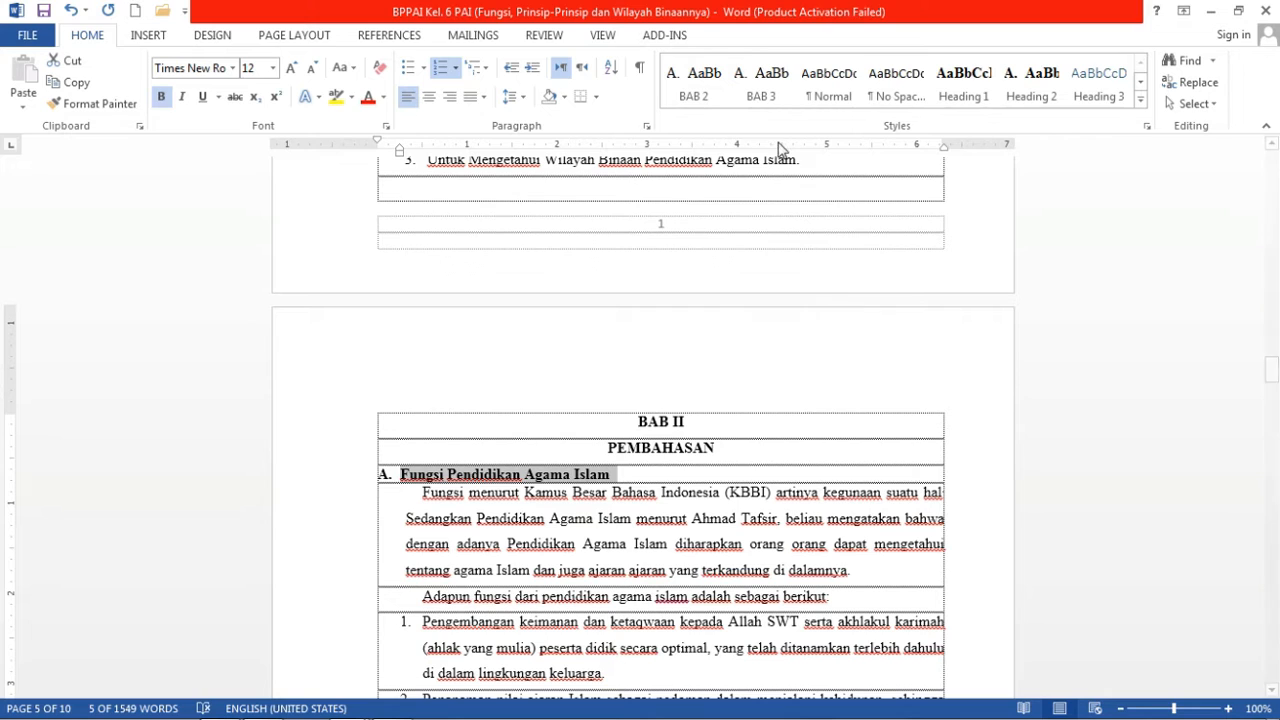
pyautogui.click(699, 88)
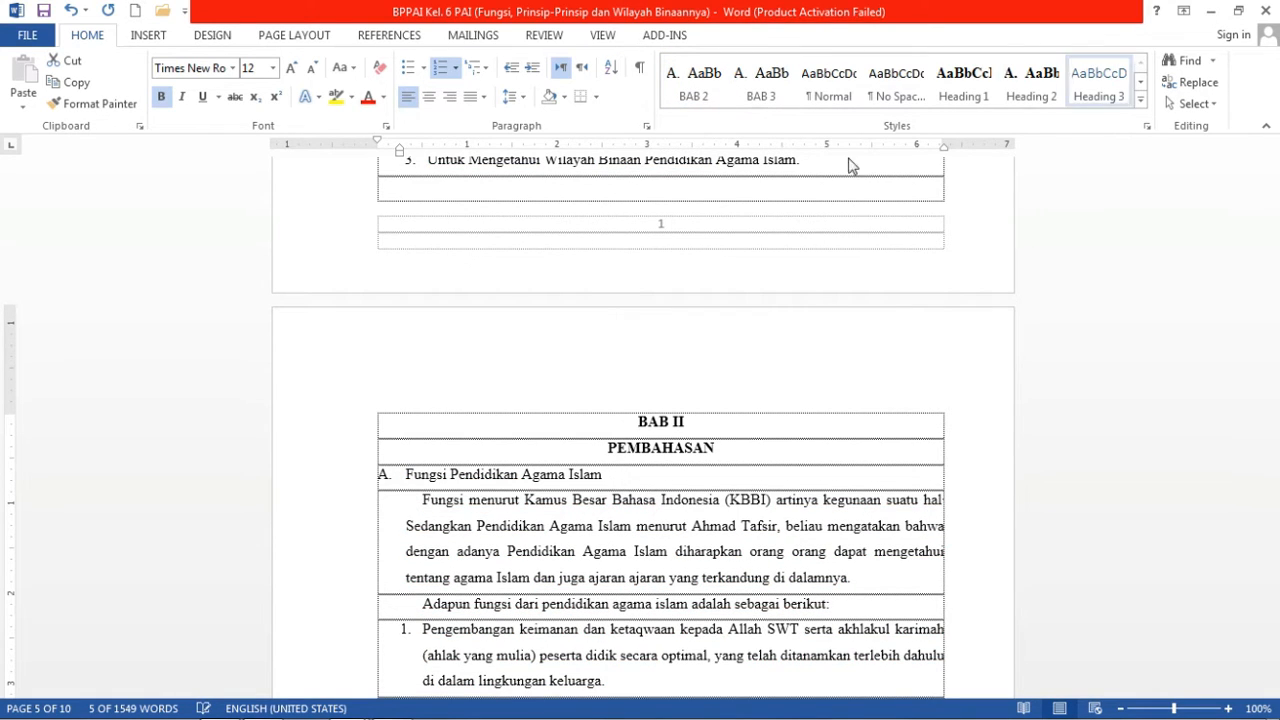
pyautogui.click(1045, 100)
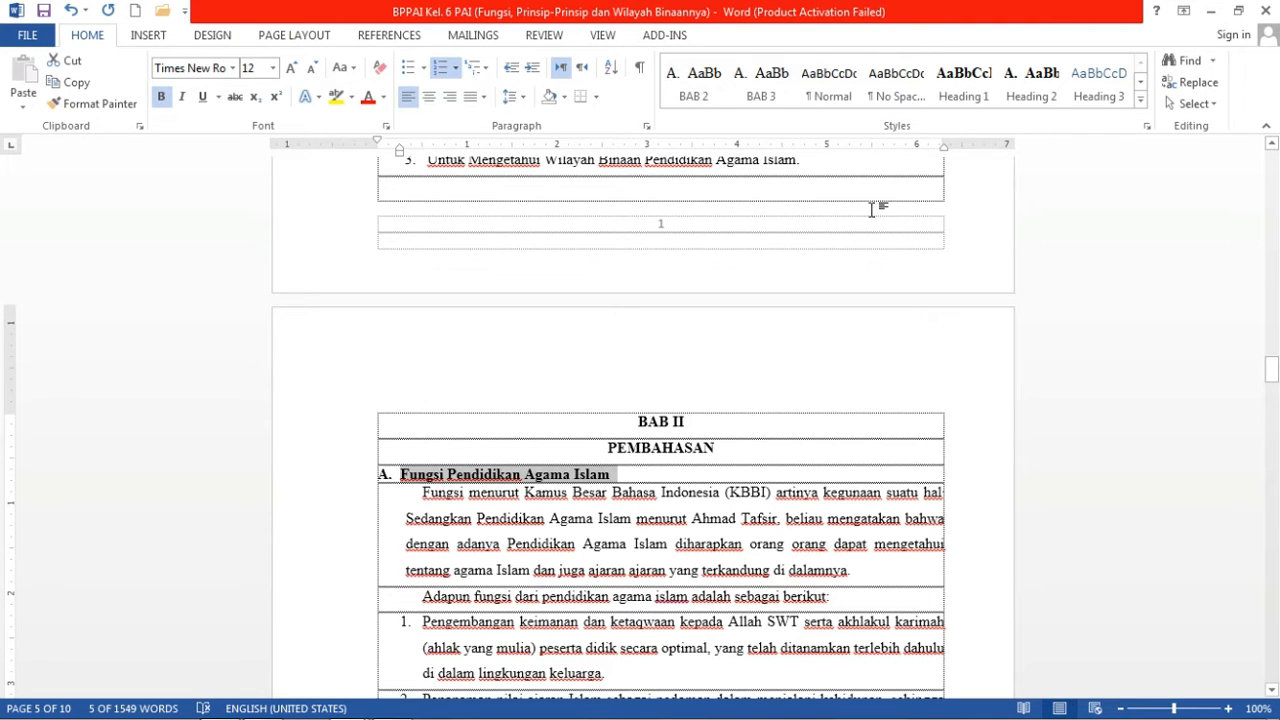
pyautogui.click(715, 98)
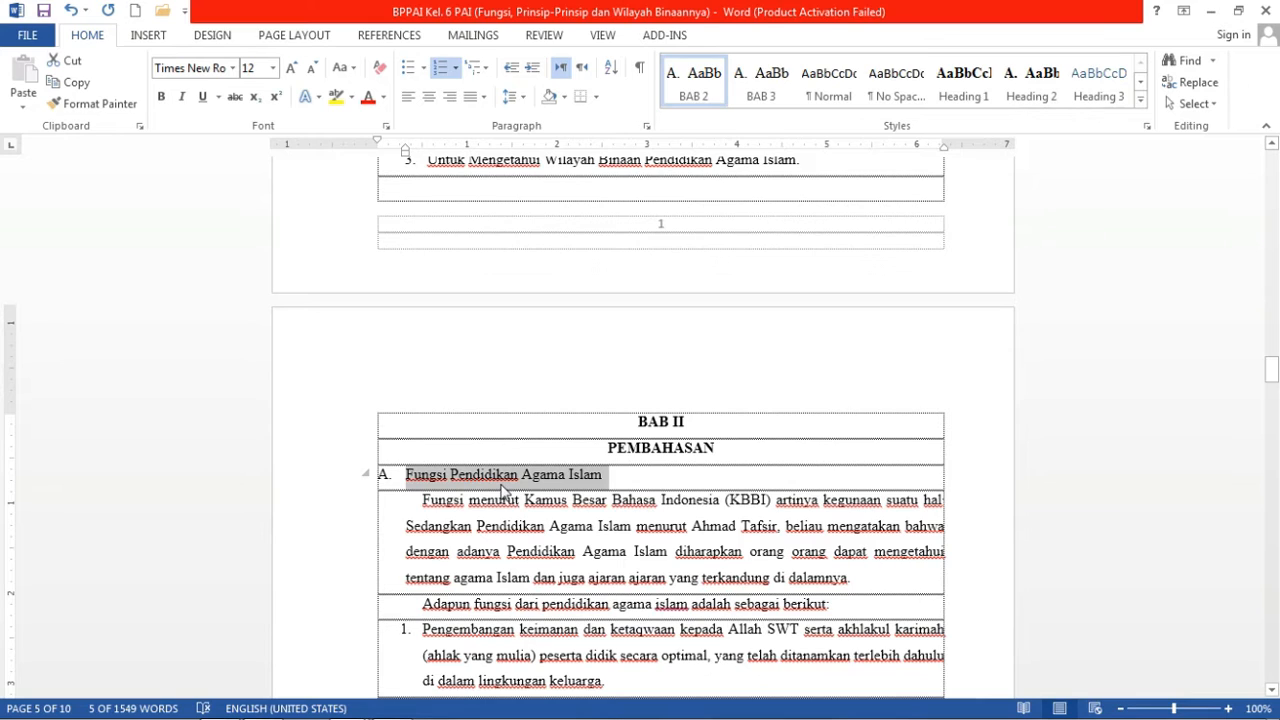
pyautogui.click(575, 477)
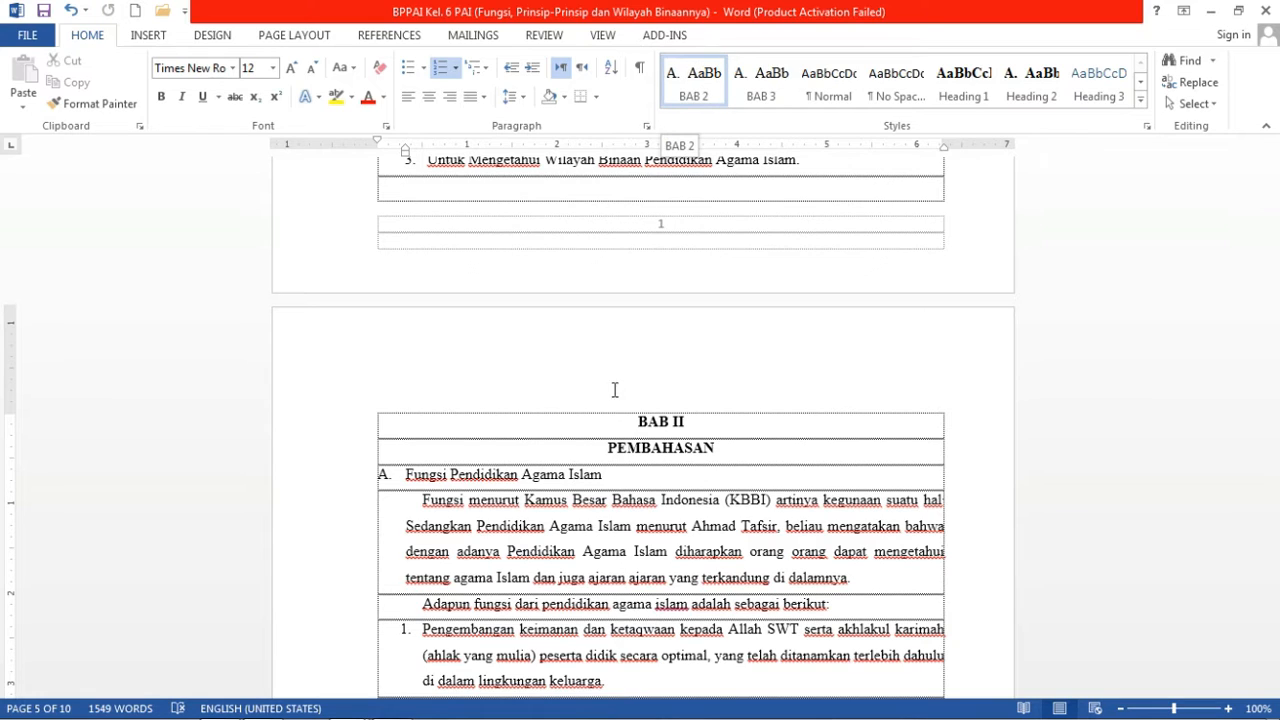
# Make the Fungsi Pendidikan Agama Islam heading bold.
pyautogui.moveTo(607, 471); pyautogui.dragTo(420, 474)
pyautogui.hotkey('ctrl', 'b')
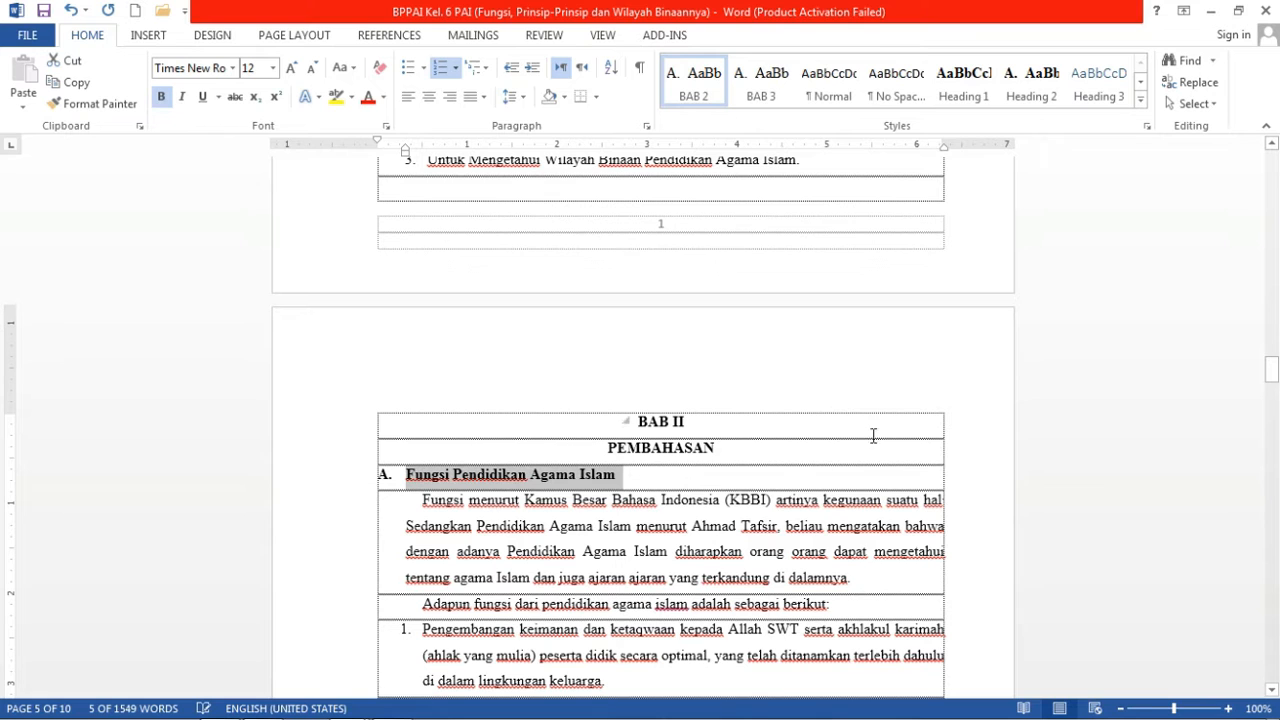
pyautogui.moveTo(1272, 372); pyautogui.dragTo(1272, 410)
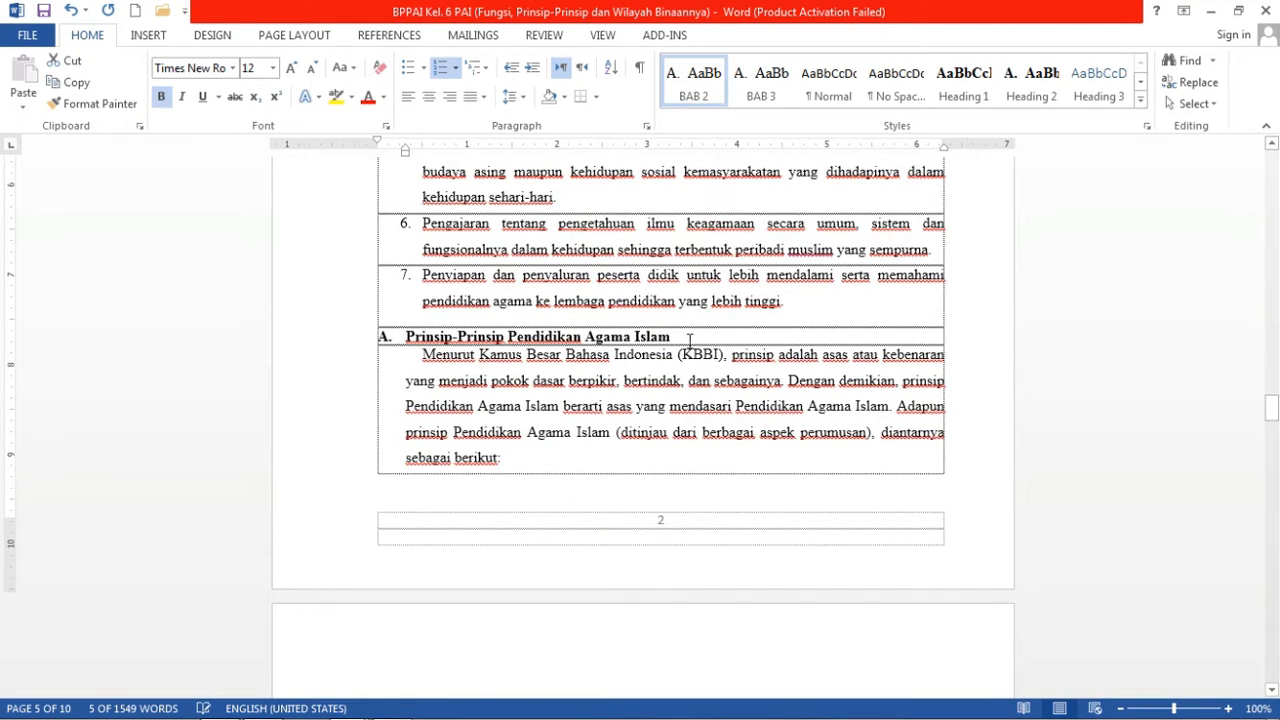
# Give the Prinsip-Prinsip and Wilayah Binaan headings the BAB 2 style in bold.
pyautogui.moveTo(685, 337); pyautogui.dragTo(402, 338)
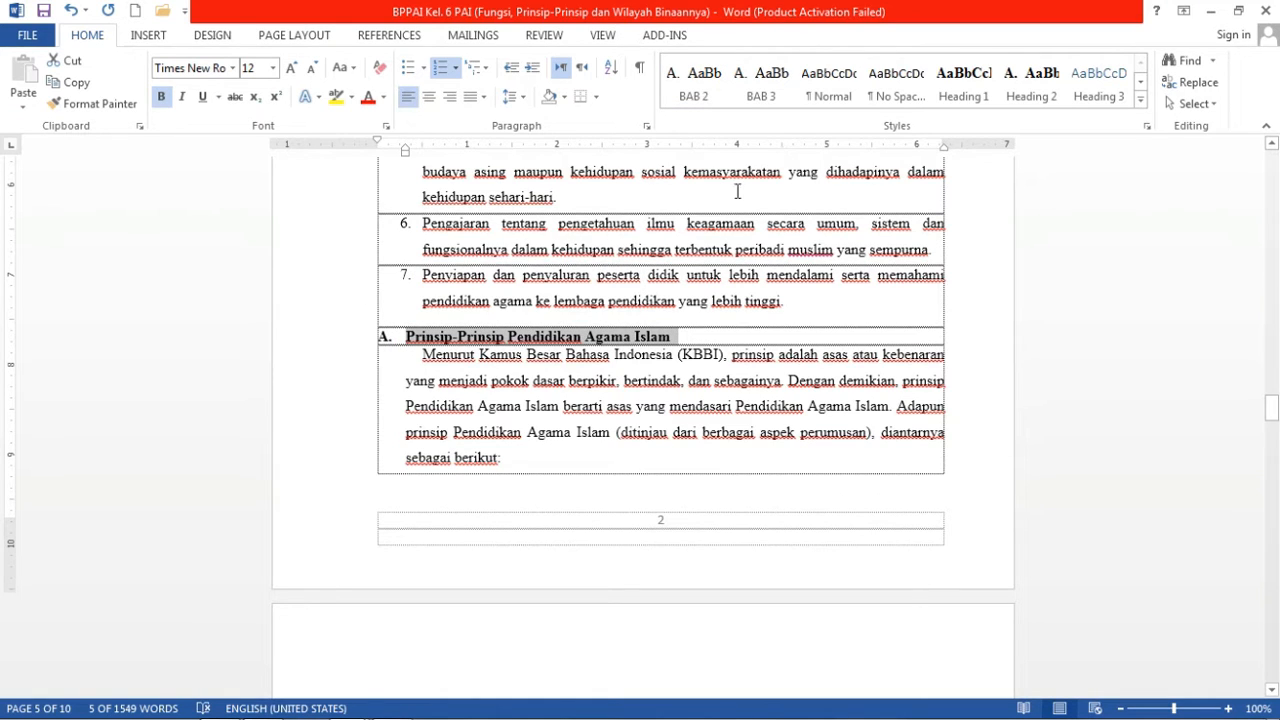
pyautogui.click(695, 84)
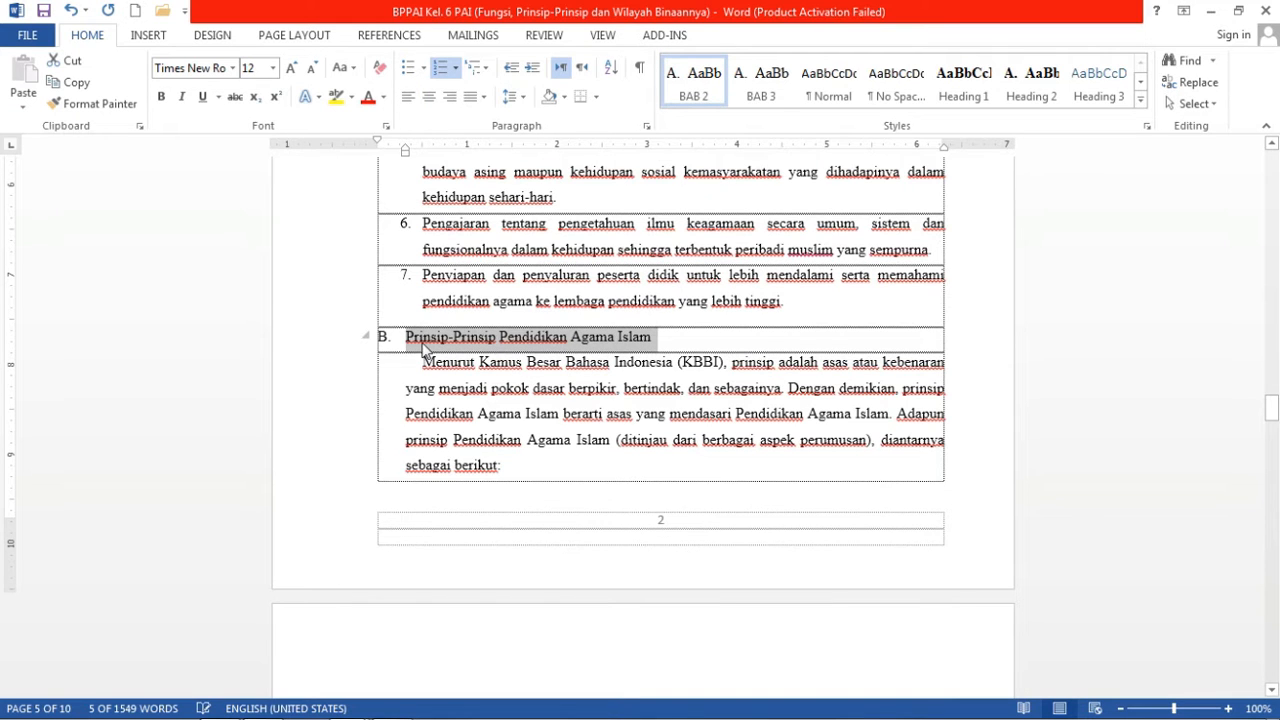
pyautogui.hotkey('ctrl', 'b')
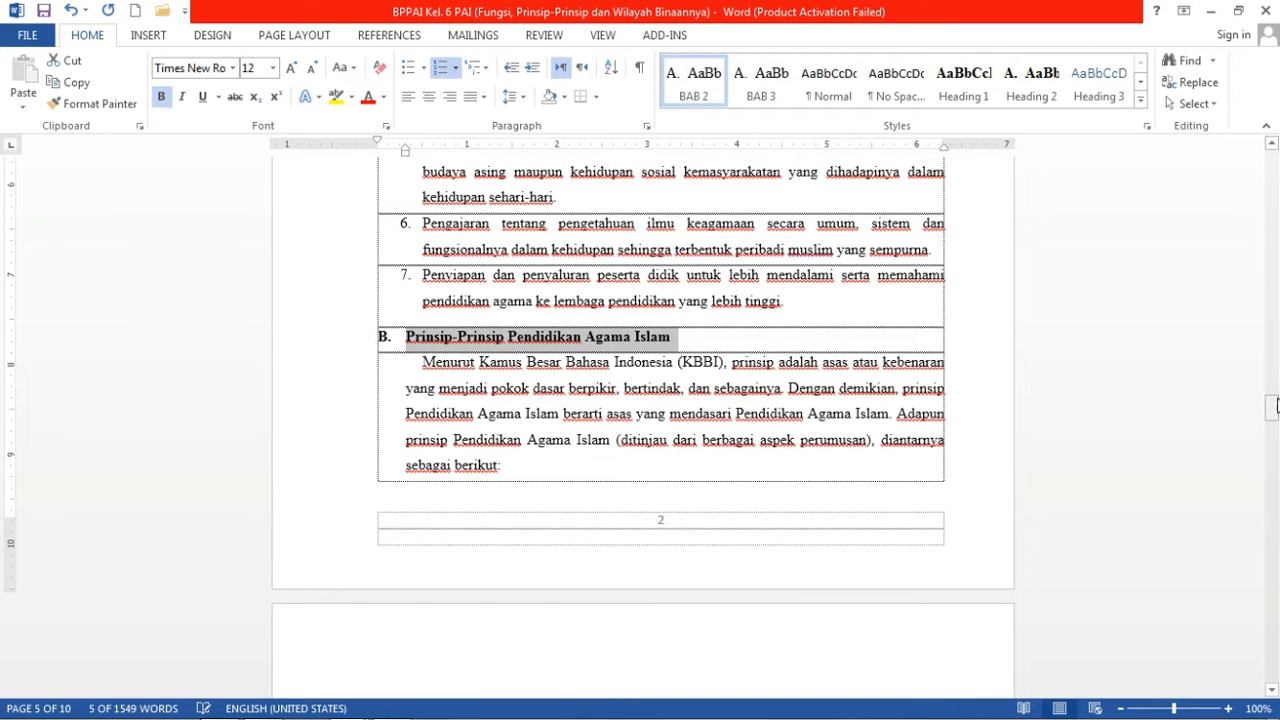
pyautogui.moveTo(1275, 404); pyautogui.dragTo(1275, 456)
pyautogui.moveTo(686, 276); pyautogui.dragTo(422, 272)
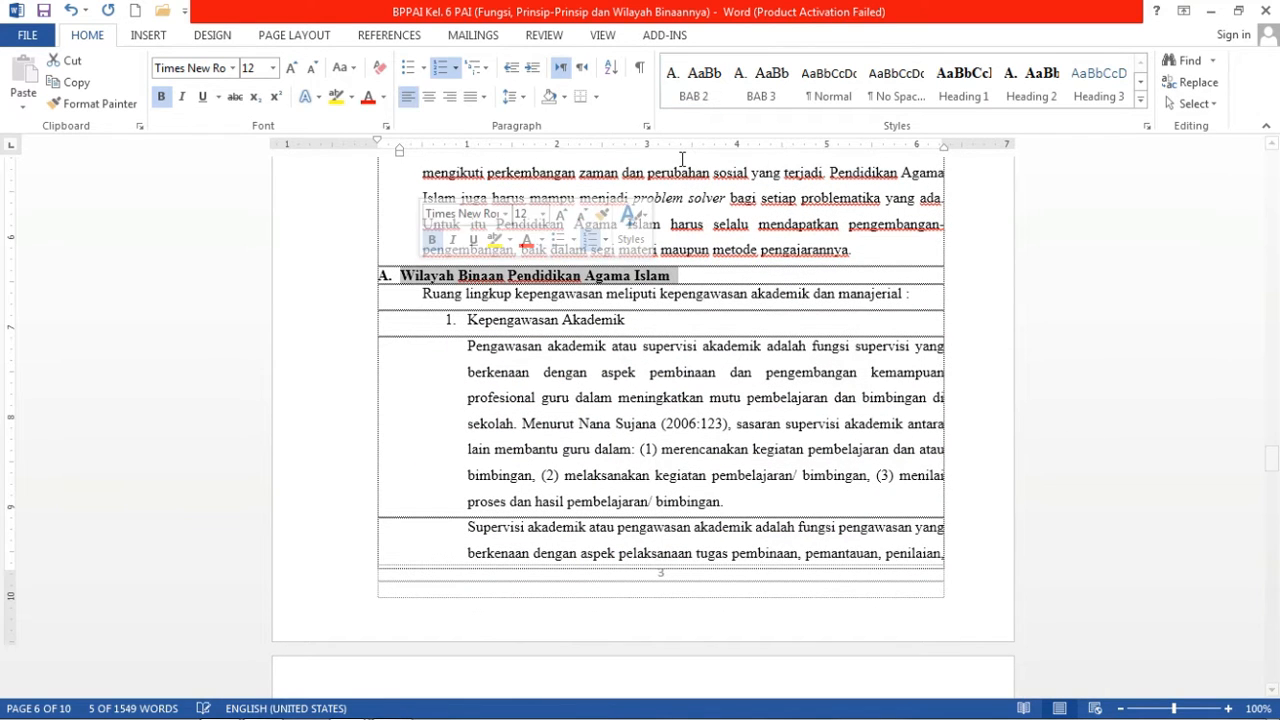
pyautogui.click(690, 96)
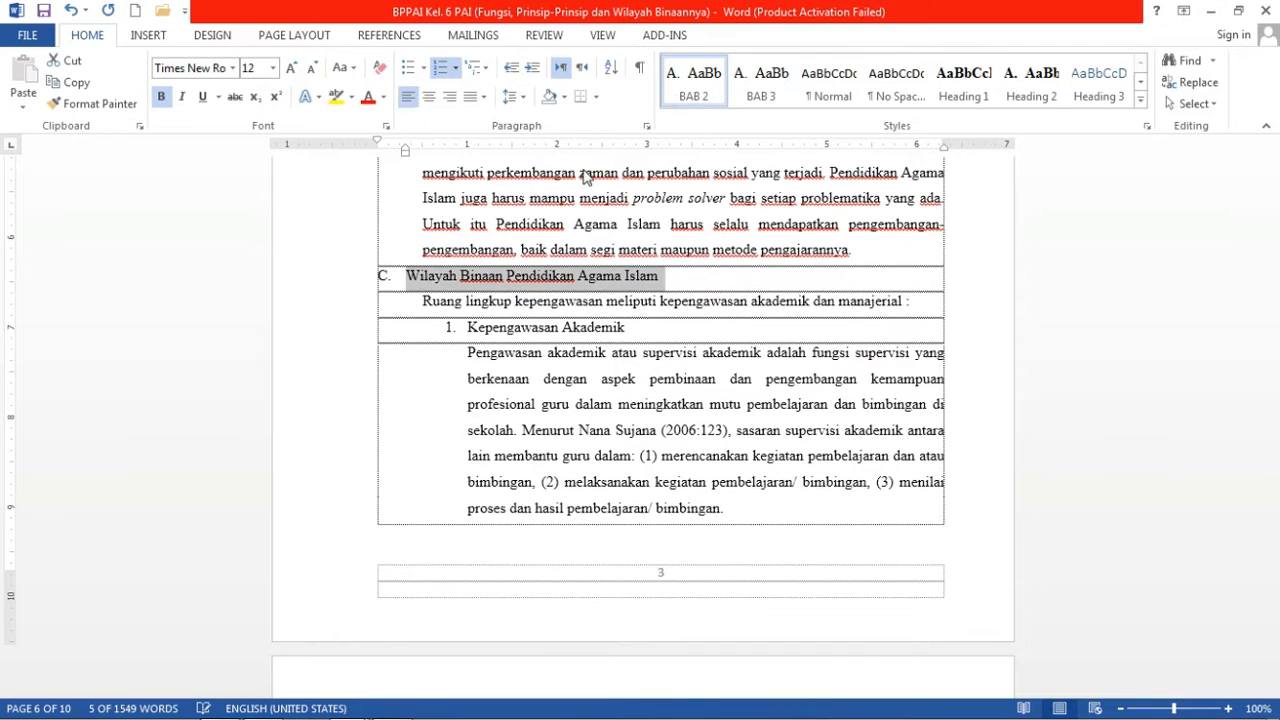
pyautogui.click(160, 97)
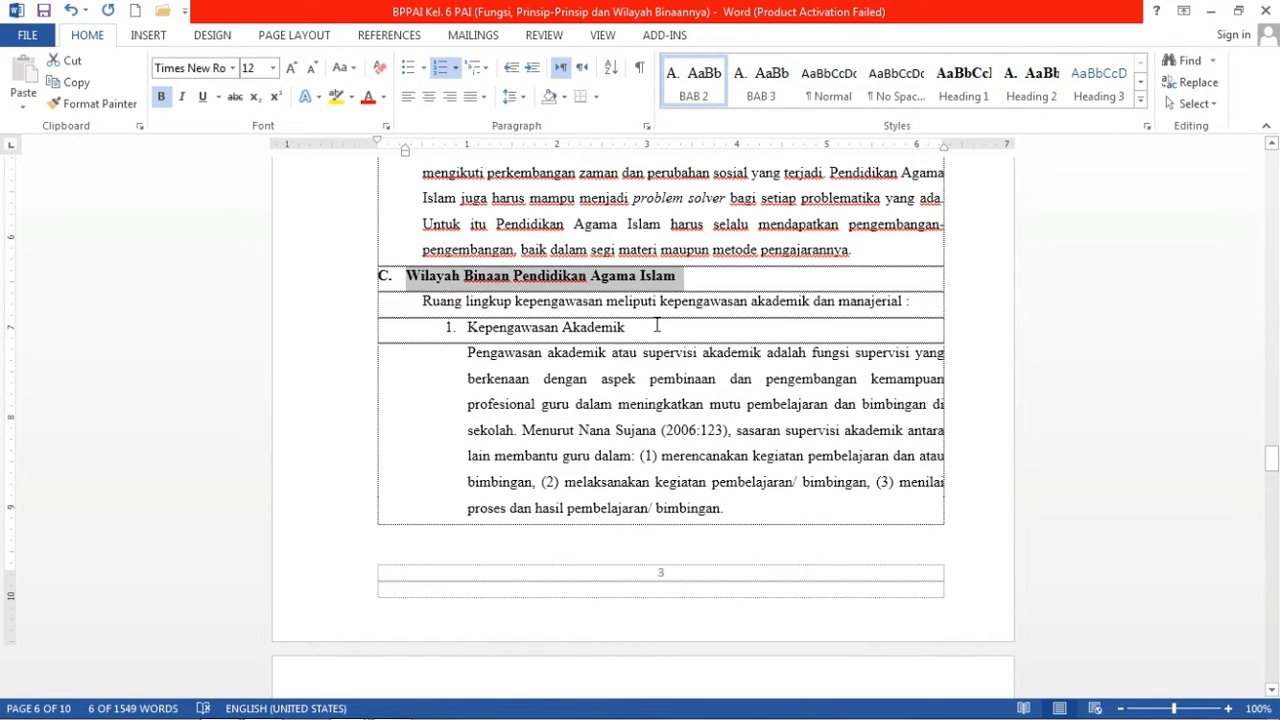
pyautogui.moveTo(1272, 460); pyautogui.dragTo(1274, 598)
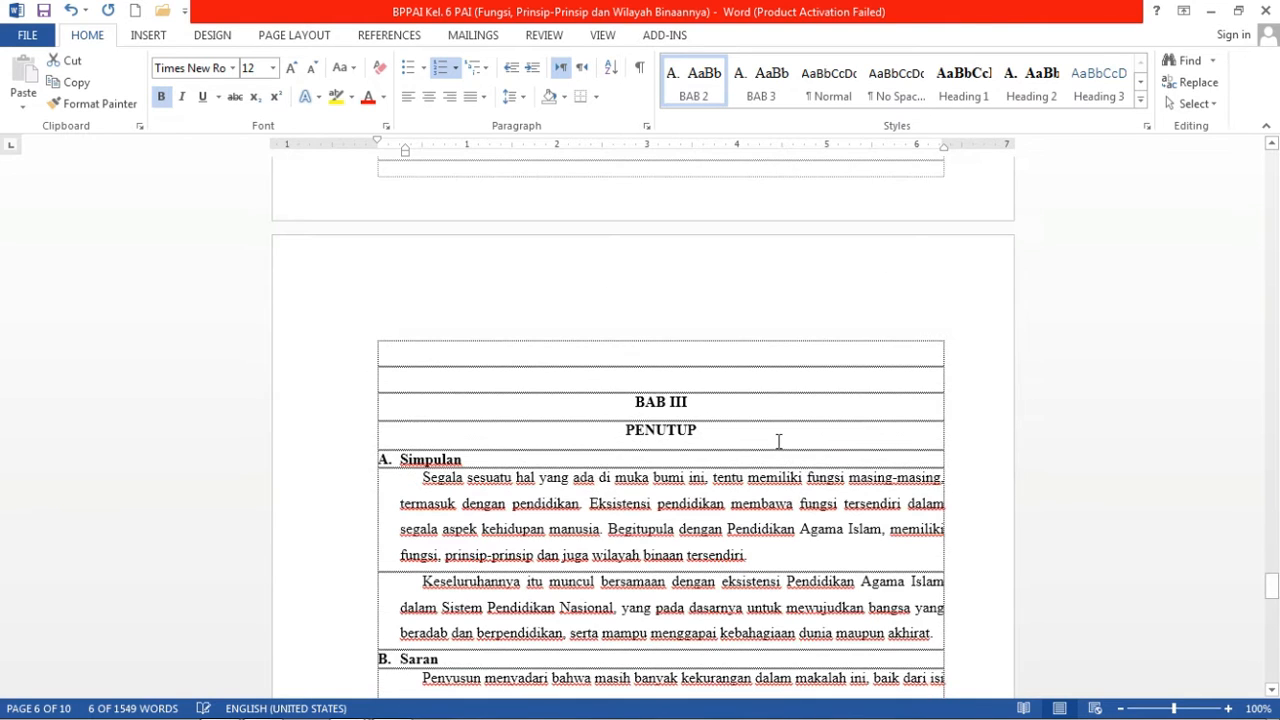
# Delete the empty rows above BAB III and apply Heading 1 to BAB III PENUTUP.
pyautogui.click(661, 376)
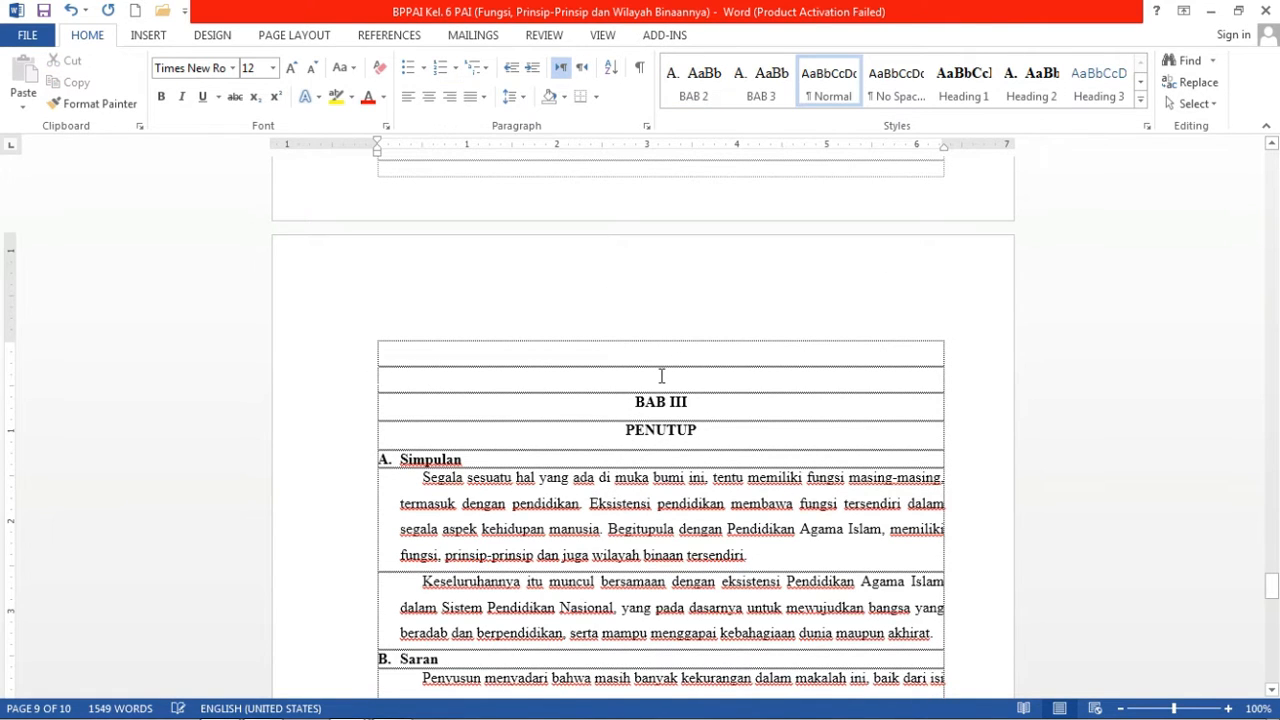
pyautogui.press('BackSpace')
pyautogui.press('BackSpace')
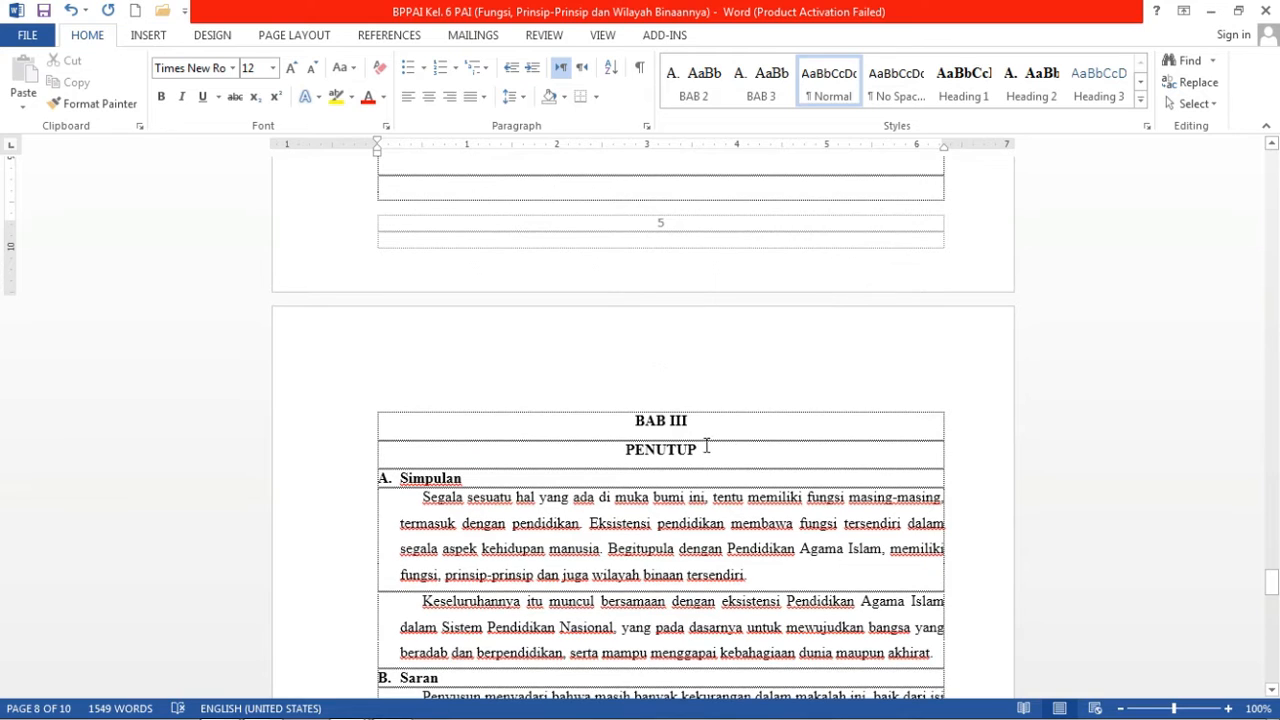
pyautogui.moveTo(688, 449); pyautogui.dragTo(642, 426)
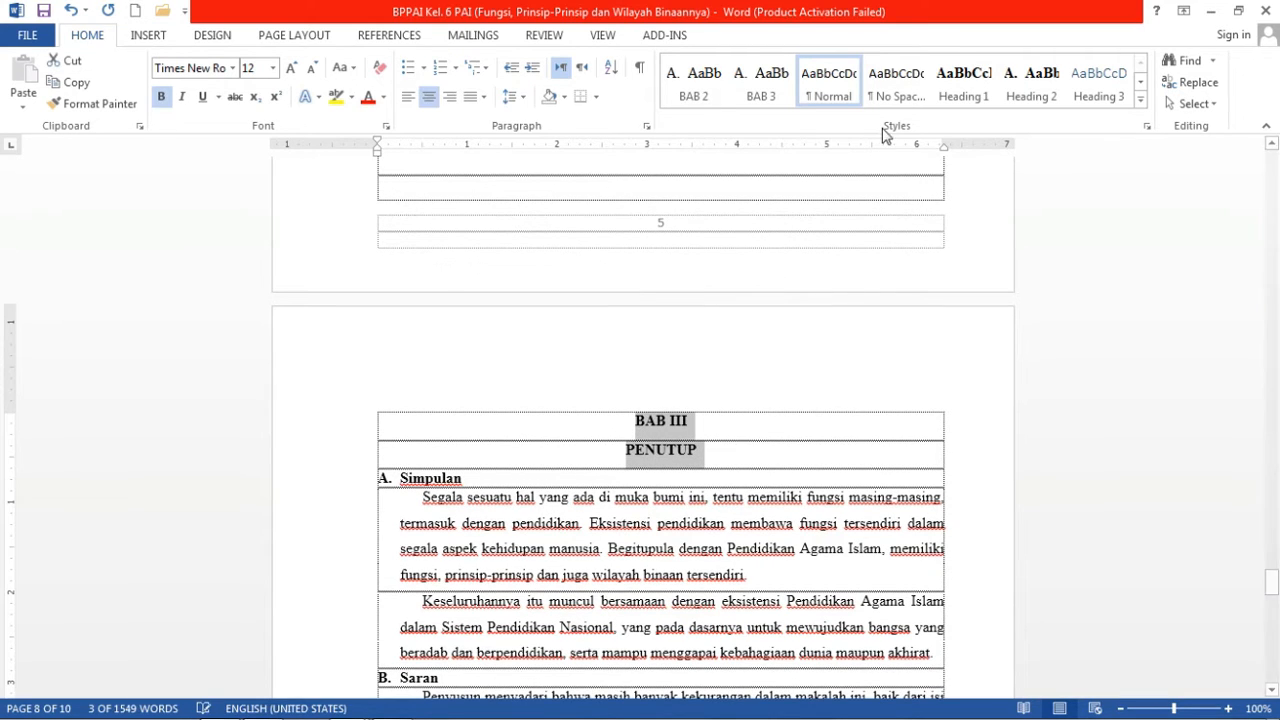
pyautogui.click(964, 90)
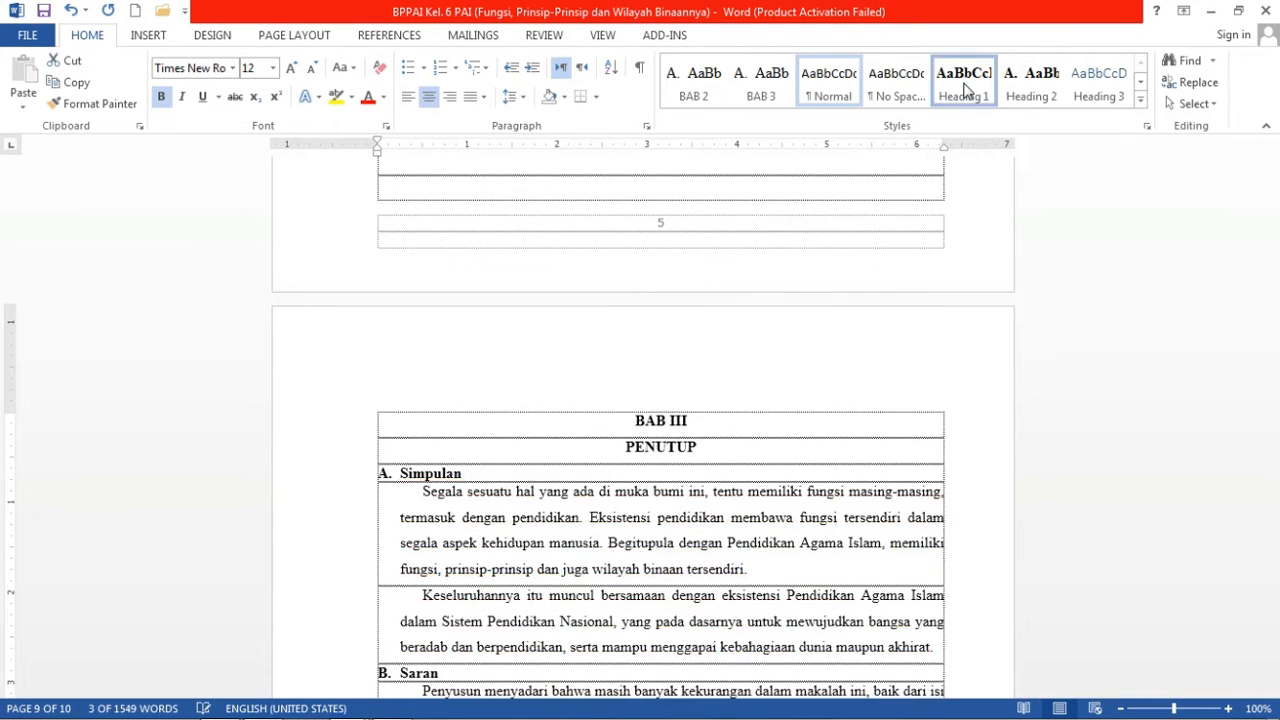
pyautogui.click(498, 477)
# Give the Simpulan and Saran headings the BAB 3 style in bold.
pyautogui.moveTo(462, 474); pyautogui.dragTo(398, 474)
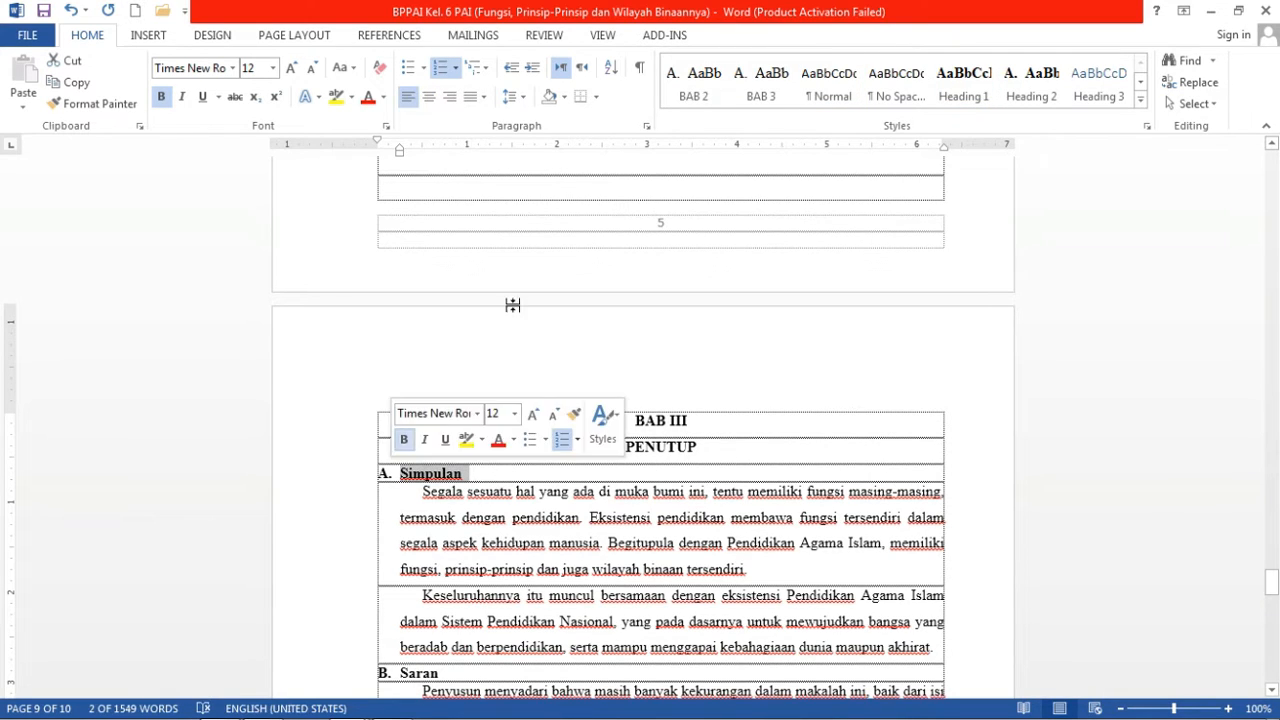
pyautogui.click(763, 88)
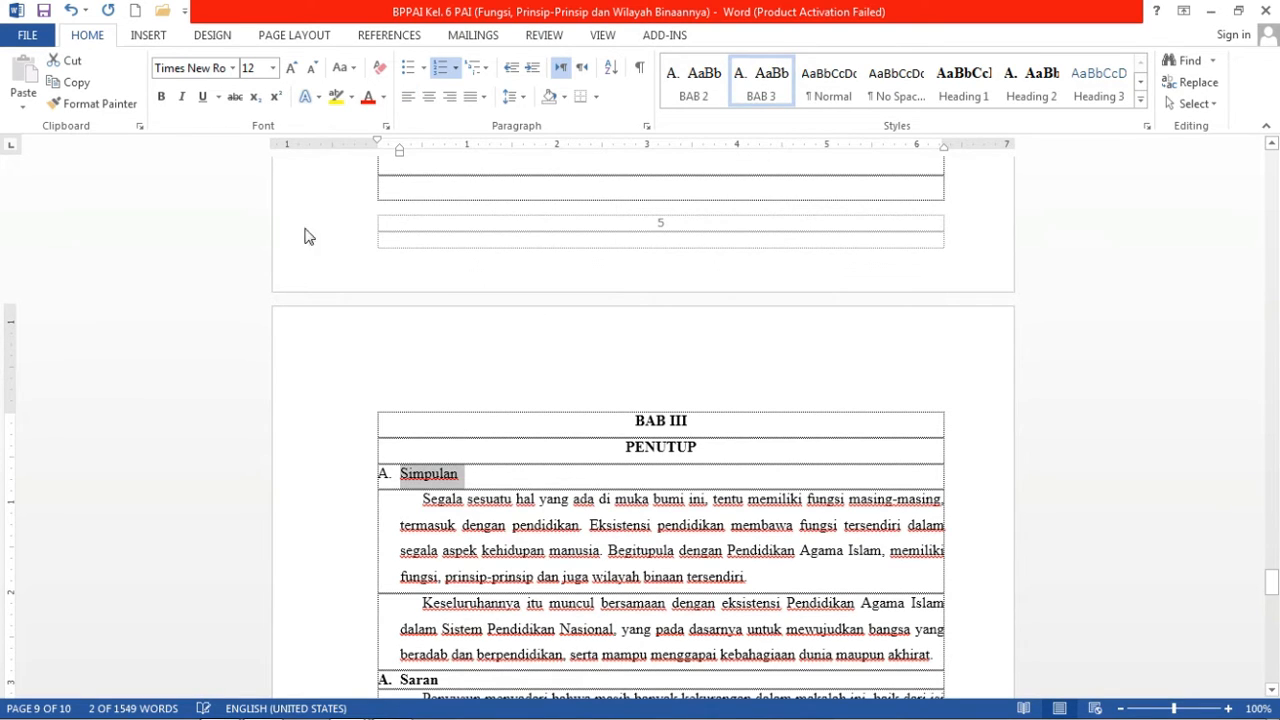
pyautogui.click(161, 97)
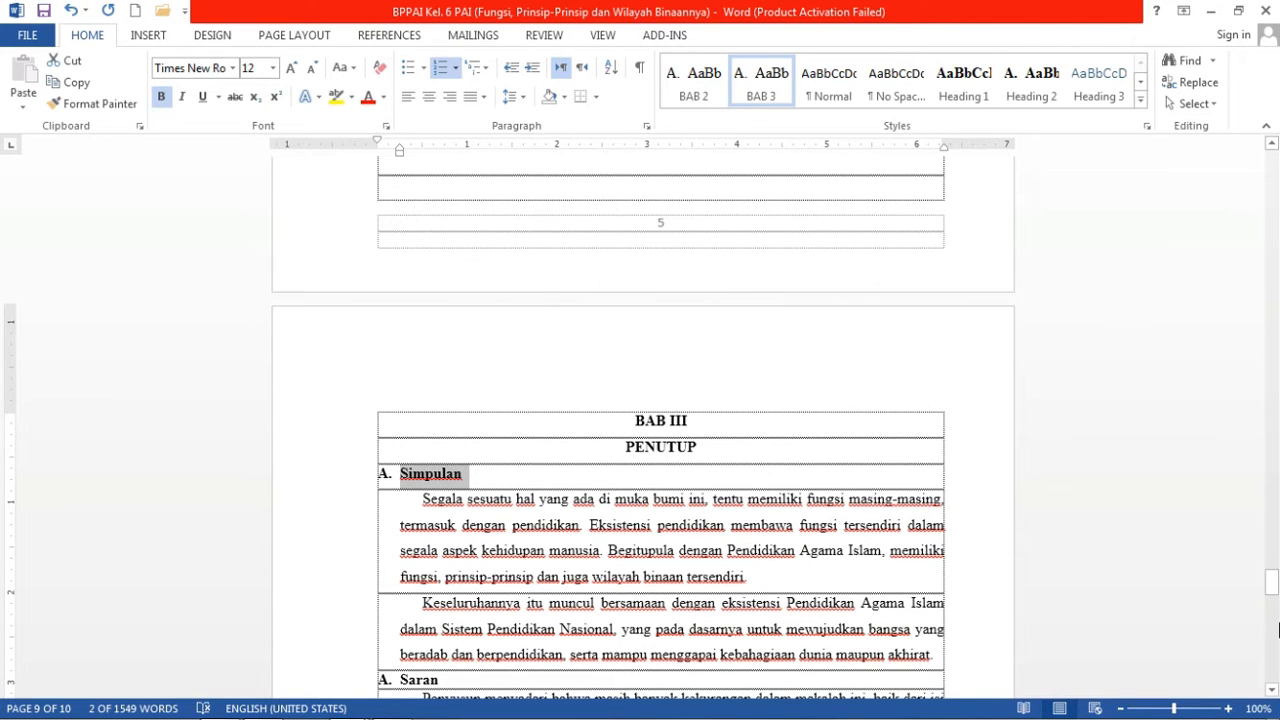
pyautogui.moveTo(1273, 584); pyautogui.dragTo(1273, 594)
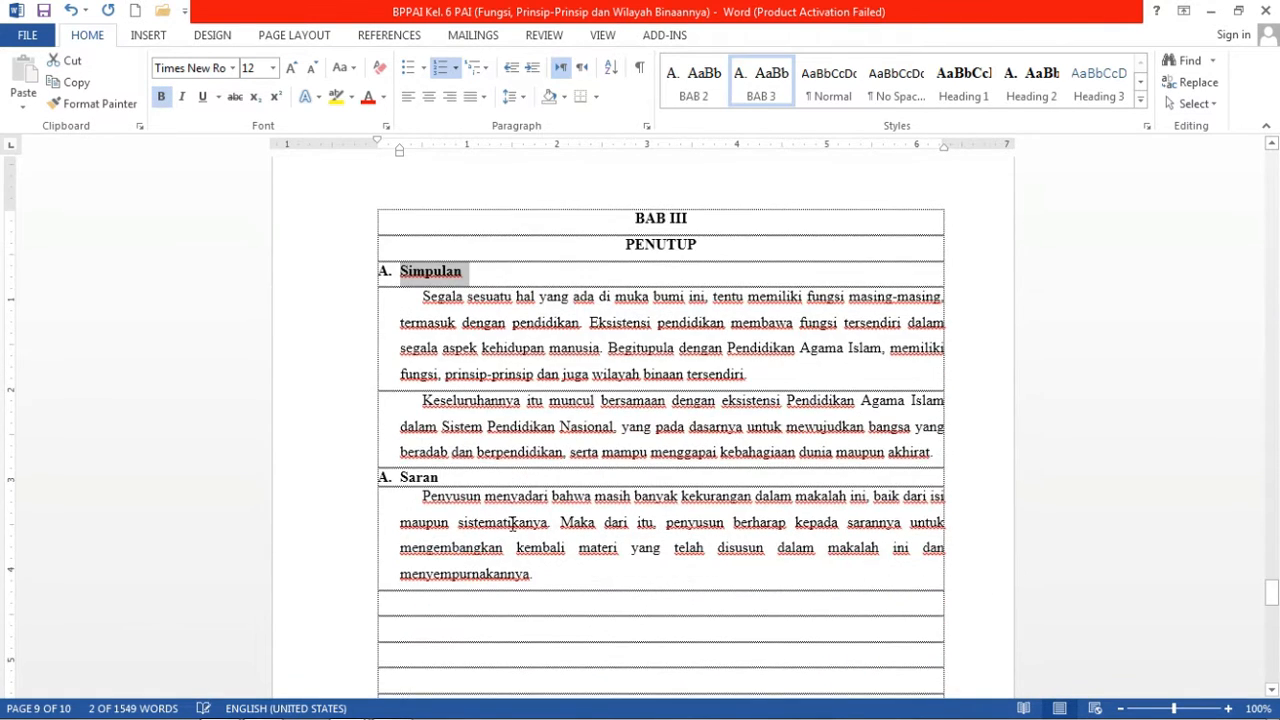
pyautogui.moveTo(453, 483); pyautogui.dragTo(392, 480)
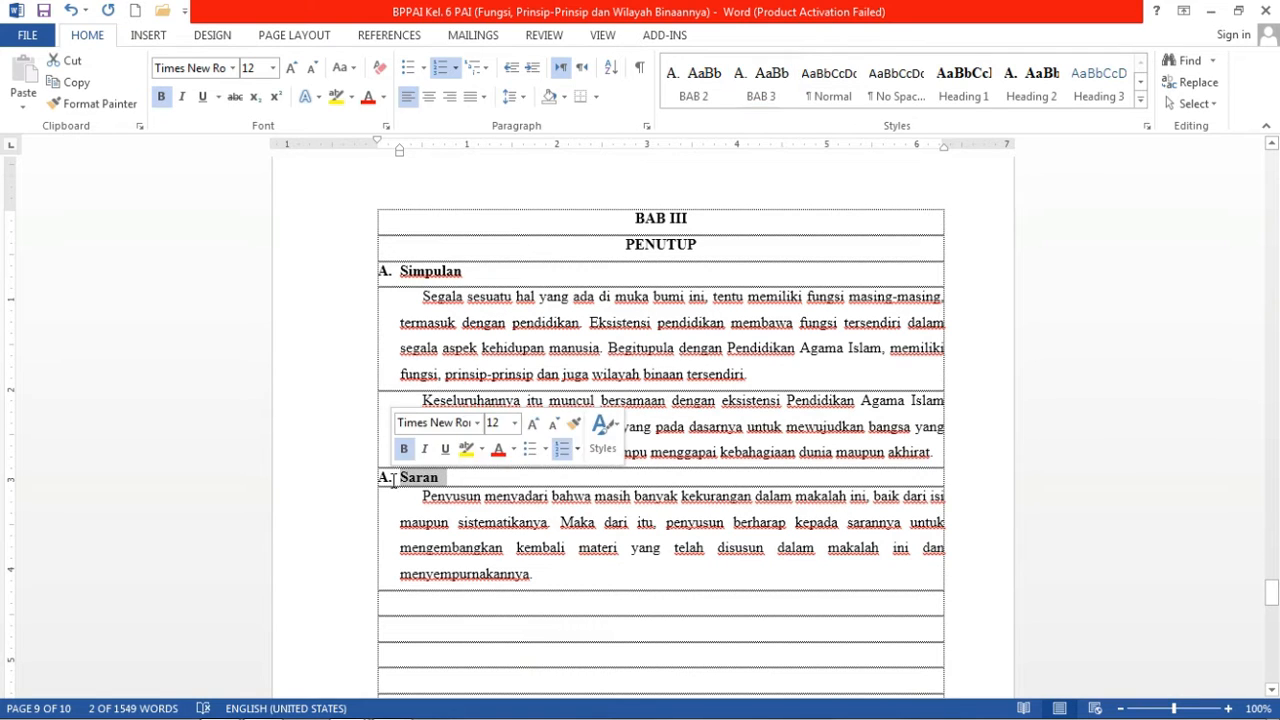
pyautogui.click(760, 98)
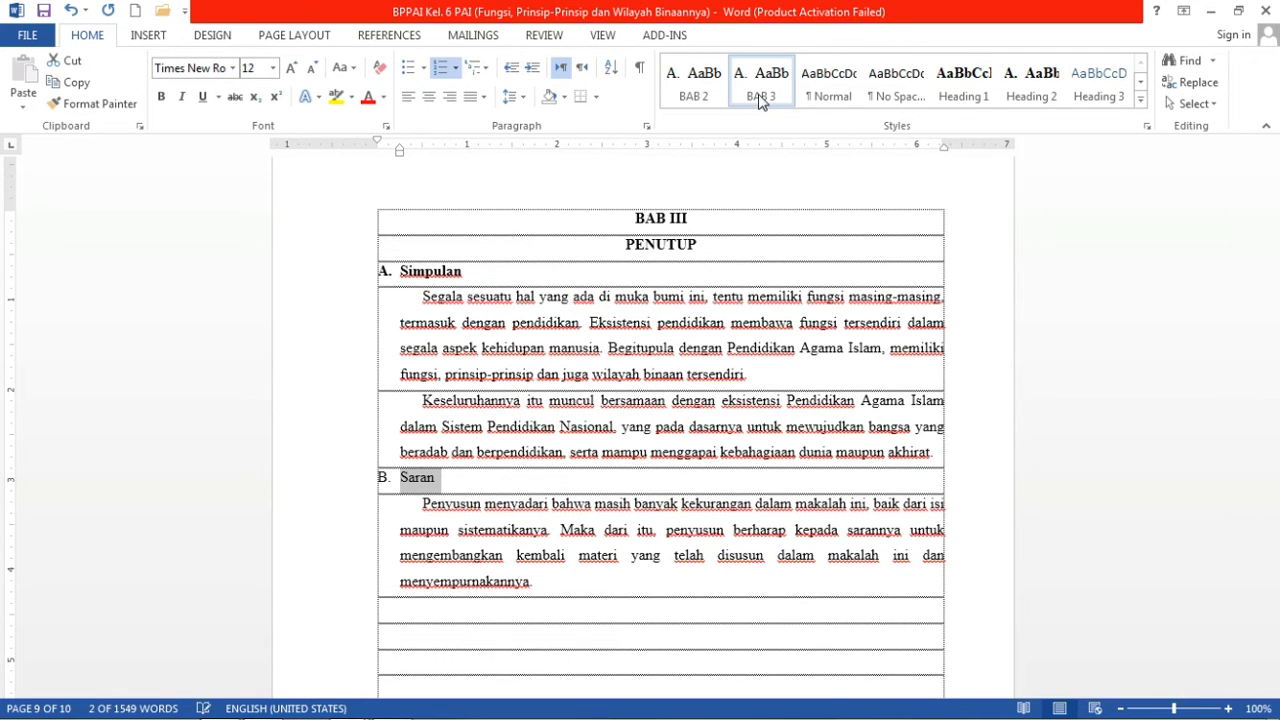
pyautogui.click(160, 98)
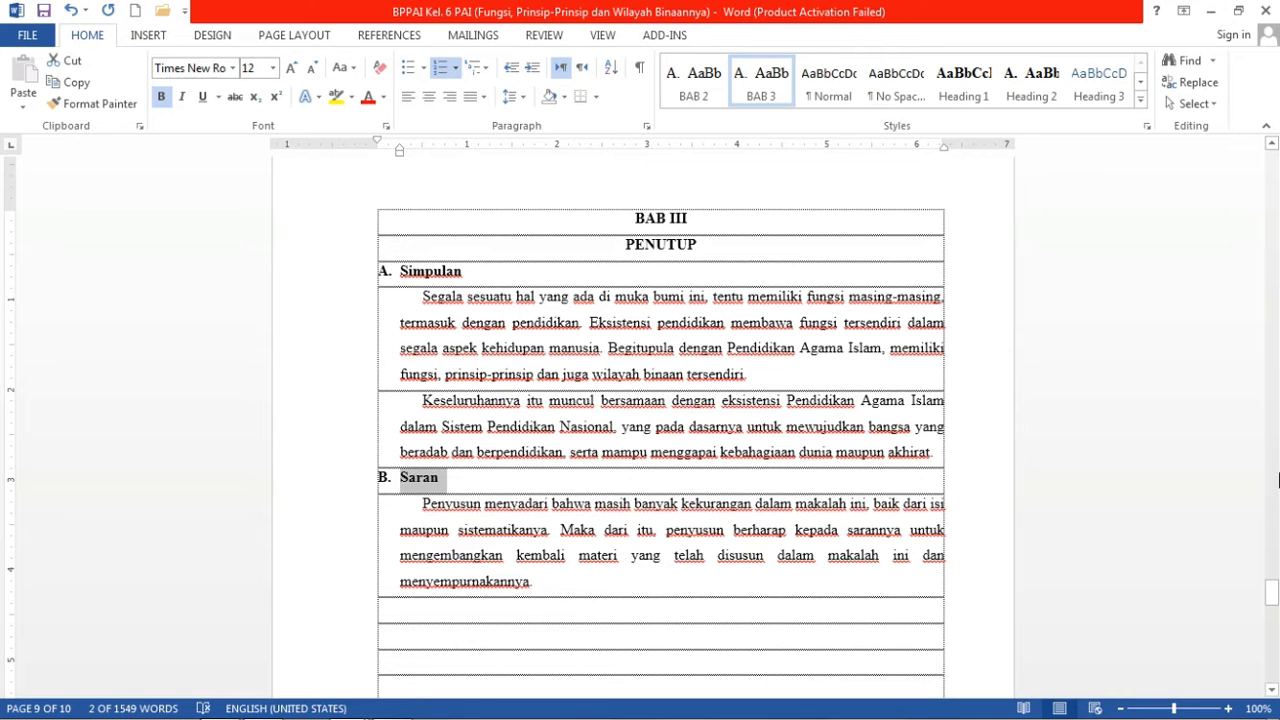
pyautogui.moveTo(1272, 592); pyautogui.dragTo(1274, 635)
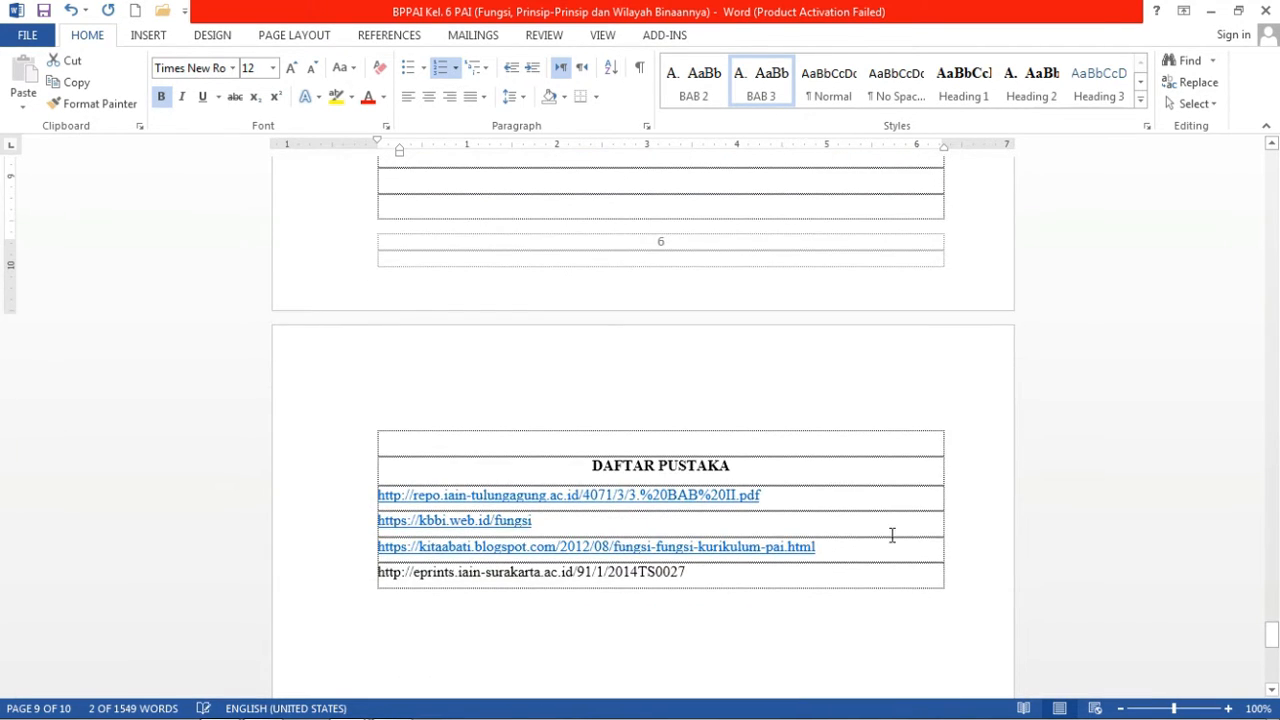
# Delete the blank row above DAFTAR PUSTAKA and give that title Heading 1.
pyautogui.click(672, 446)
pyautogui.press('Delete')
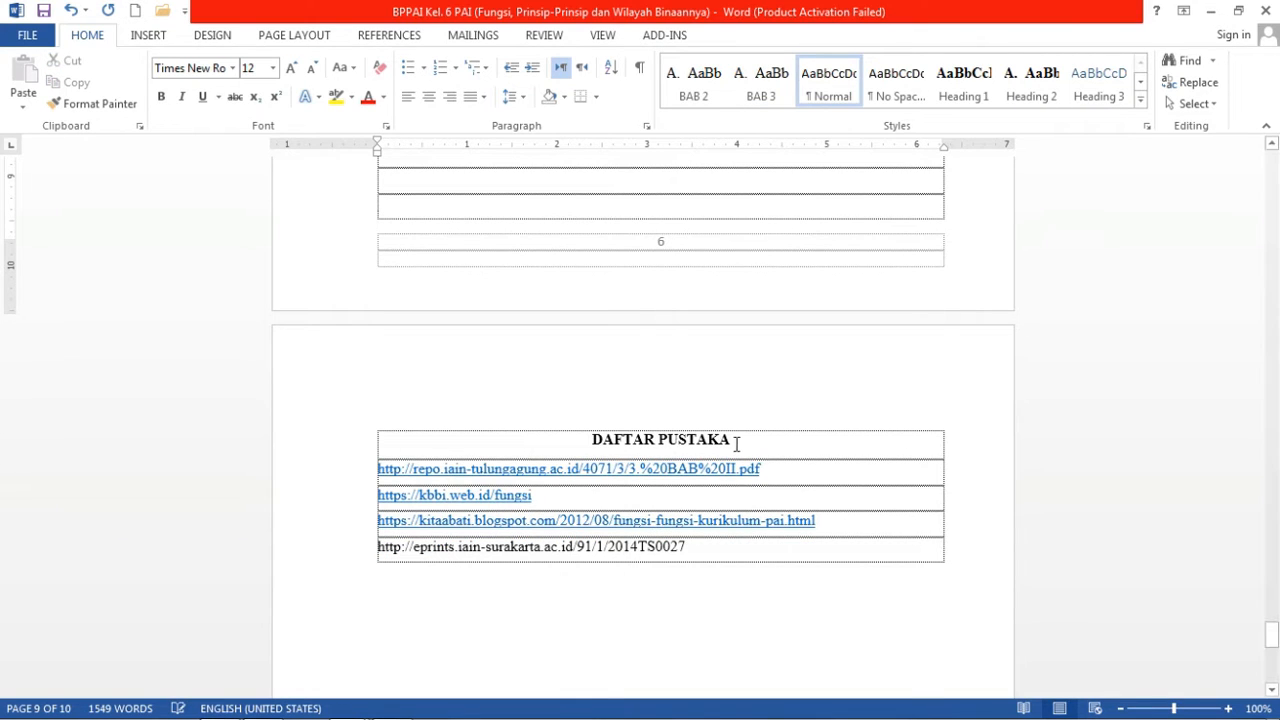
pyautogui.moveTo(737, 443); pyautogui.dragTo(591, 440)
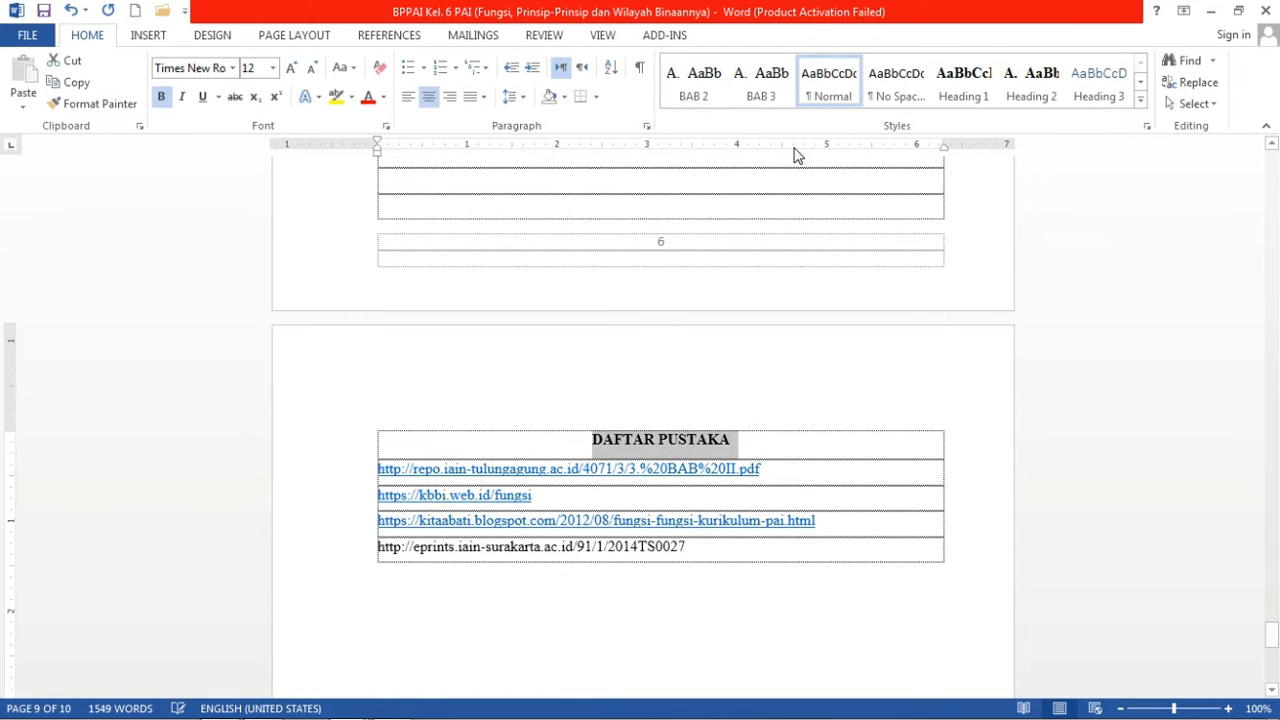
pyautogui.click(977, 88)
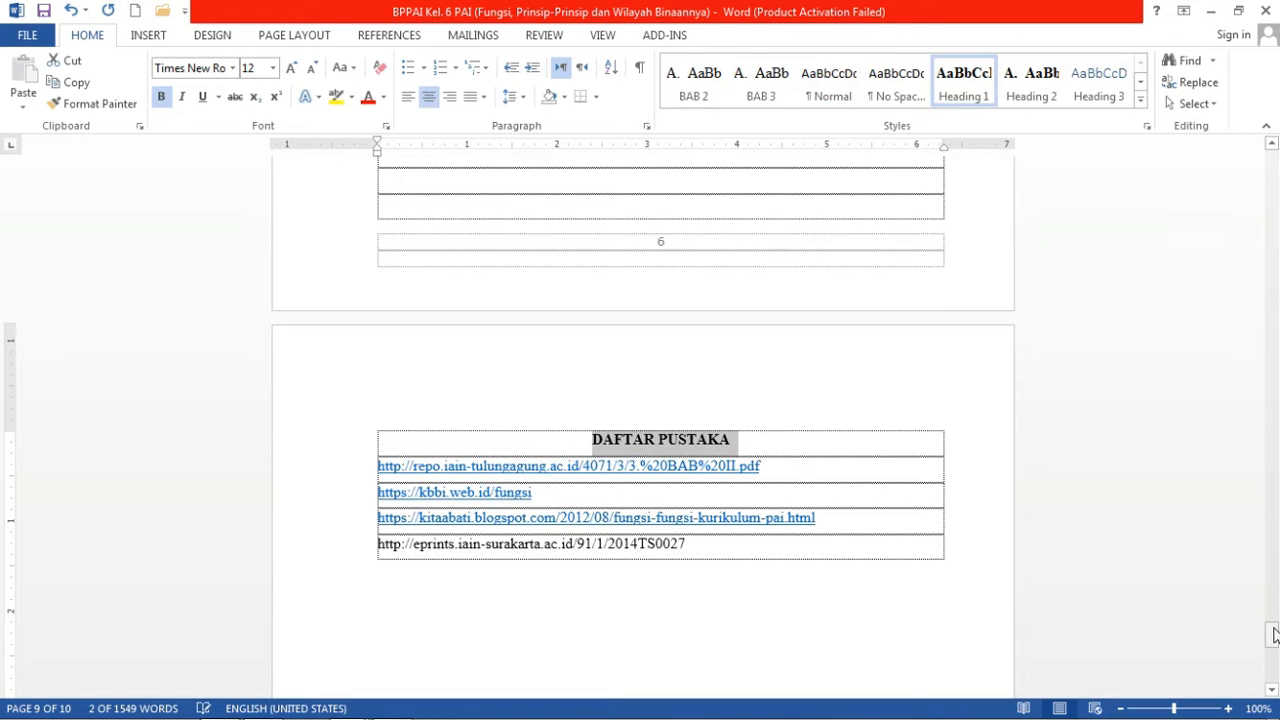
pyautogui.moveTo(1273, 636); pyautogui.dragTo(1272, 266)
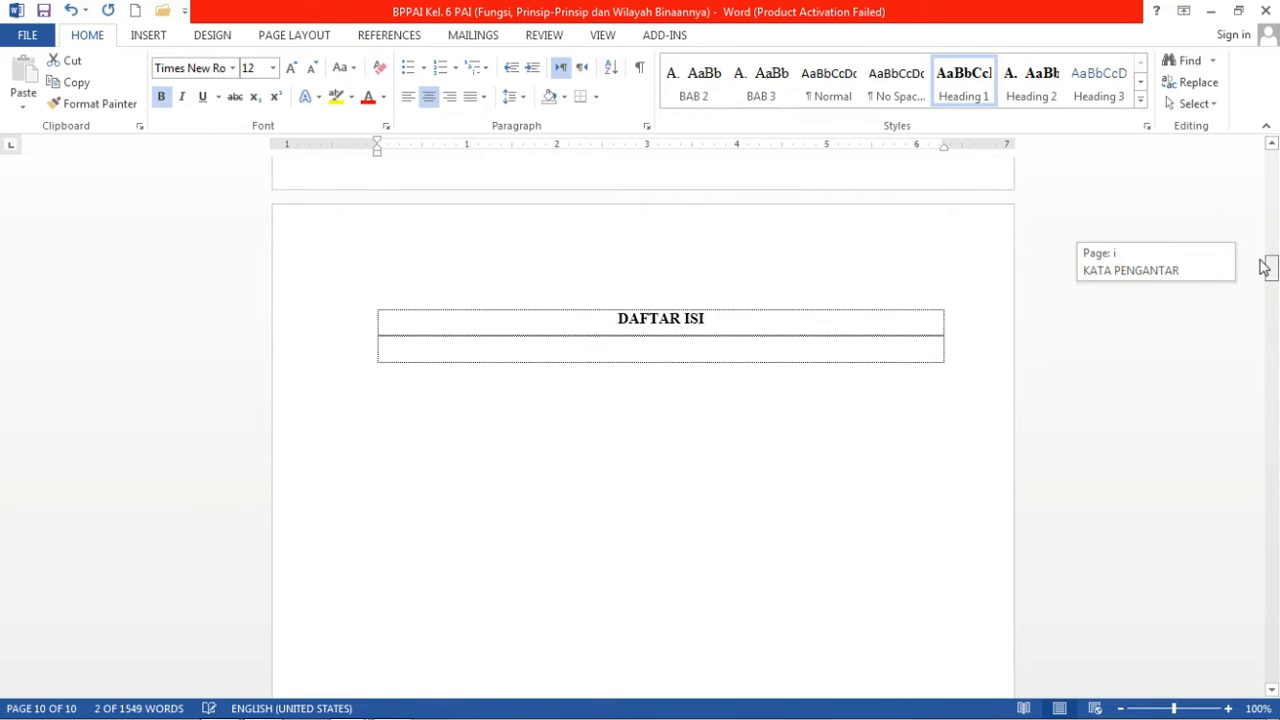
# Insert Automatic Table 2 from References > Table of Contents below DAFTAR ISI.
pyautogui.click(671, 348)
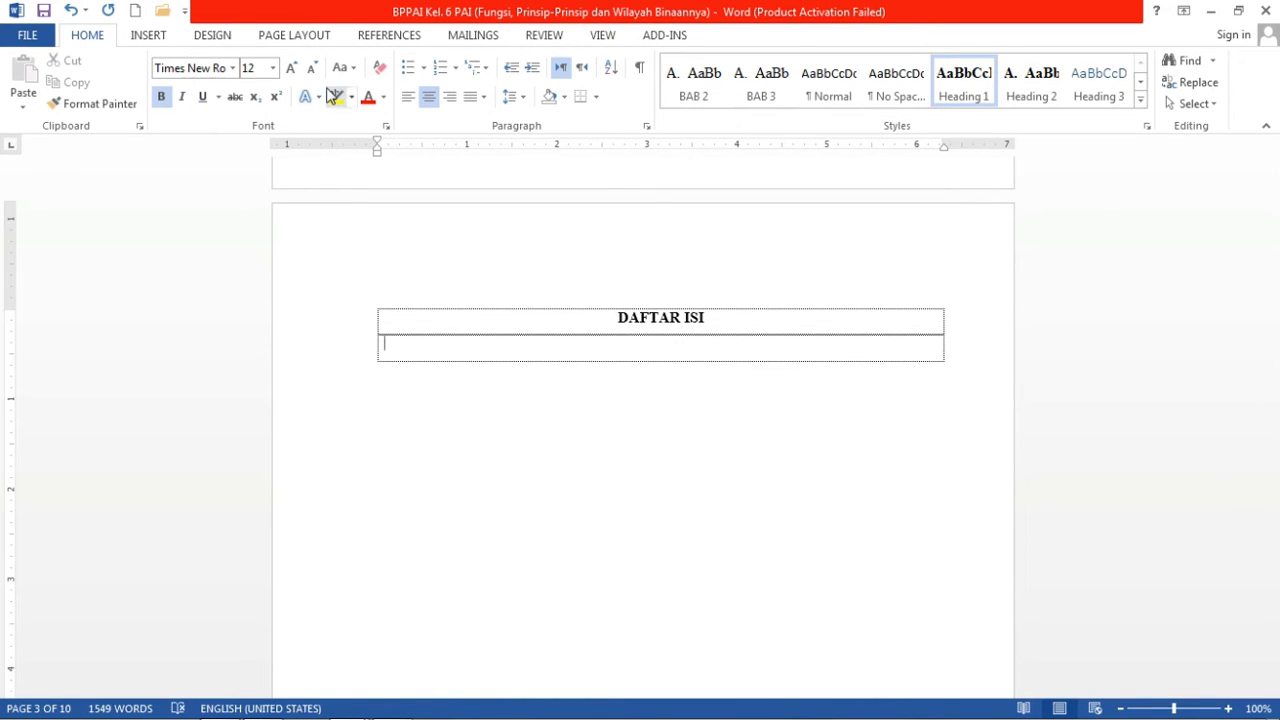
pyautogui.click(394, 37)
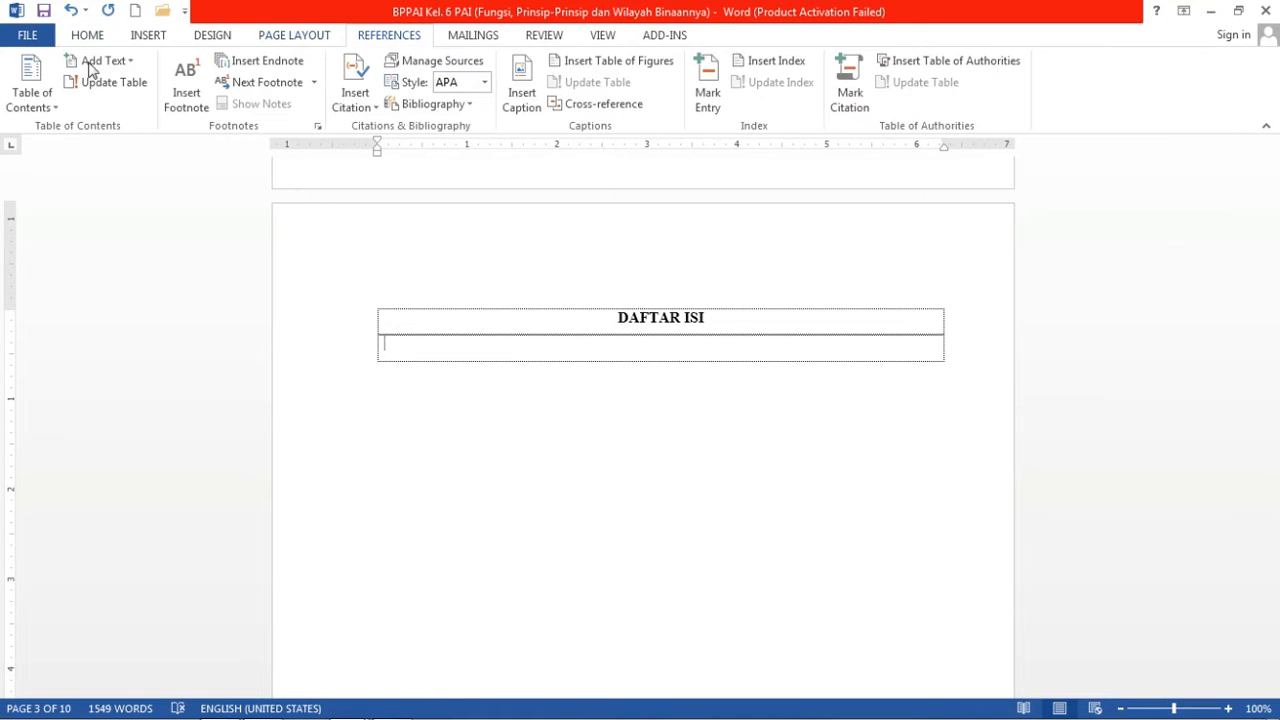
pyautogui.click(42, 112)
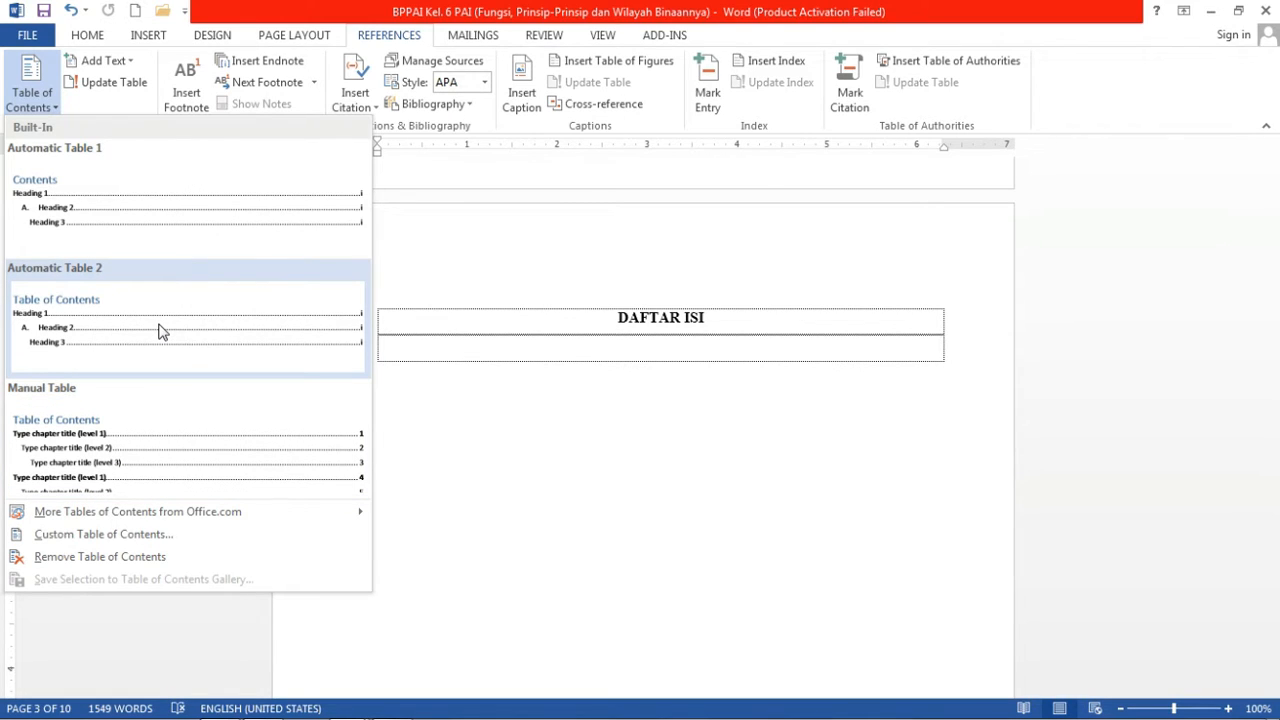
pyautogui.click(130, 326)
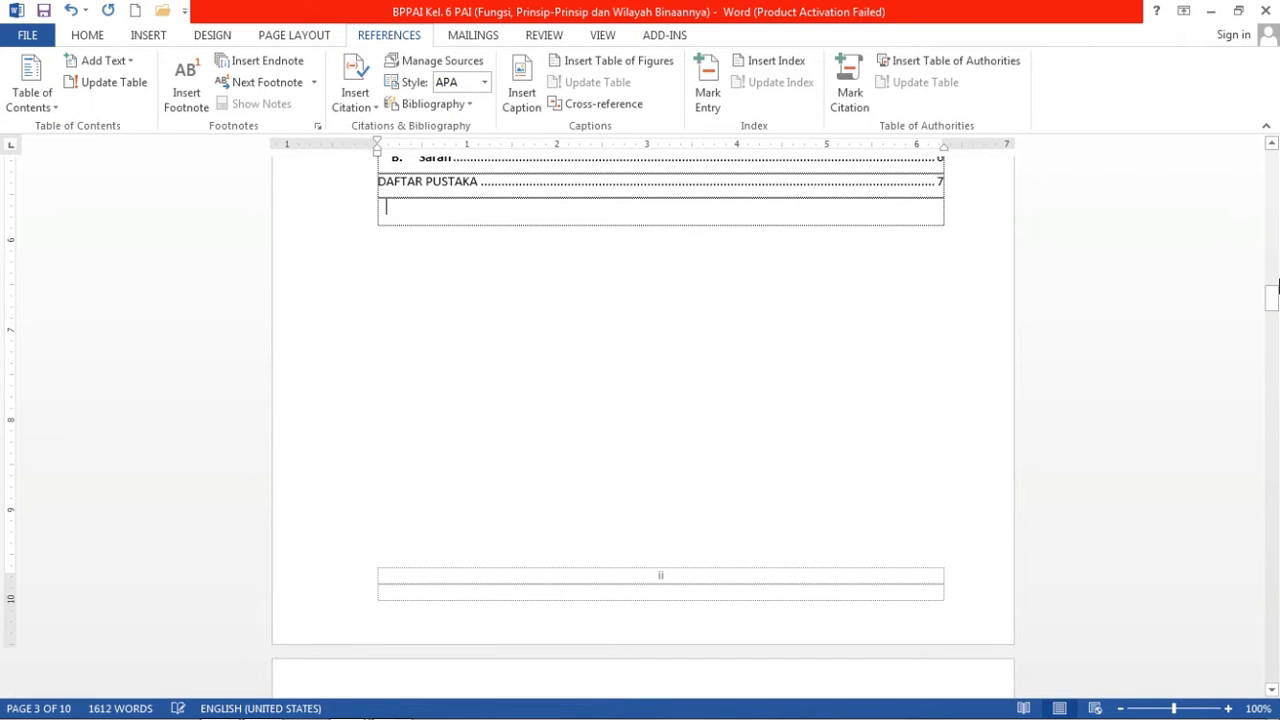
# Set the whole table of contents to Times New Roman, size 12.
pyautogui.moveTo(1278, 287); pyautogui.dragTo(1277, 280)
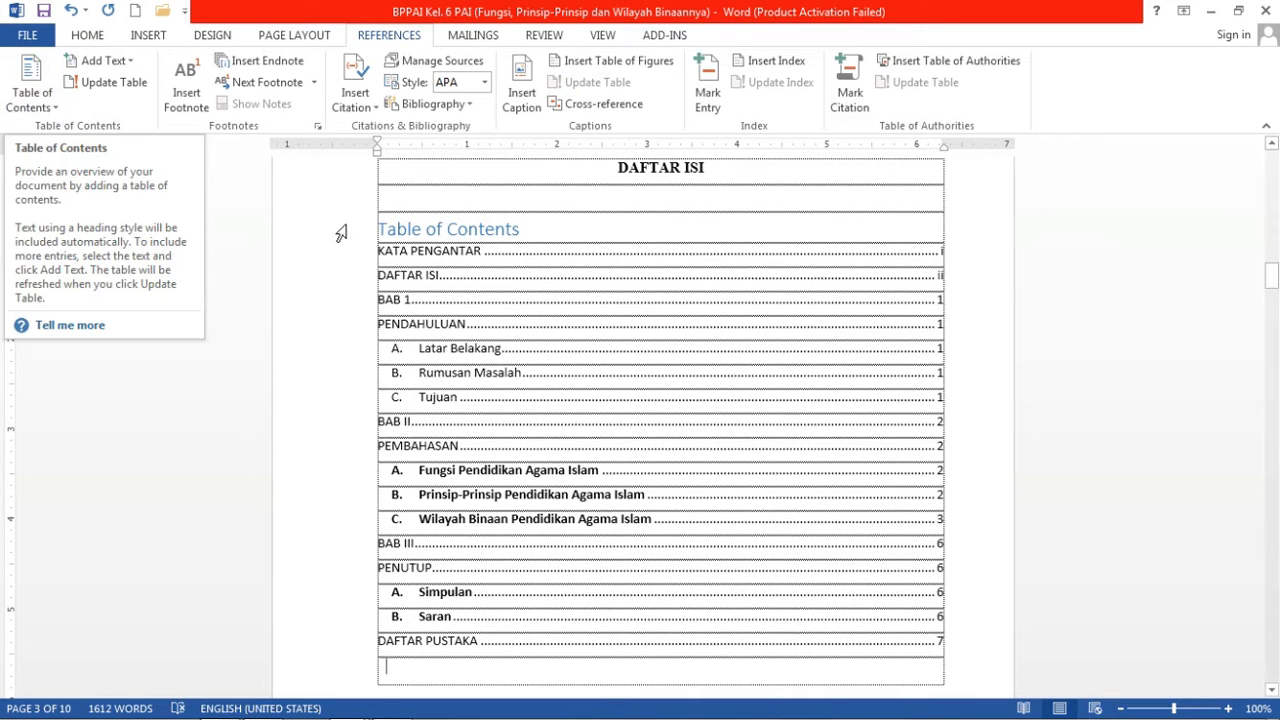
pyautogui.moveTo(1271, 275); pyautogui.dragTo(1271, 286)
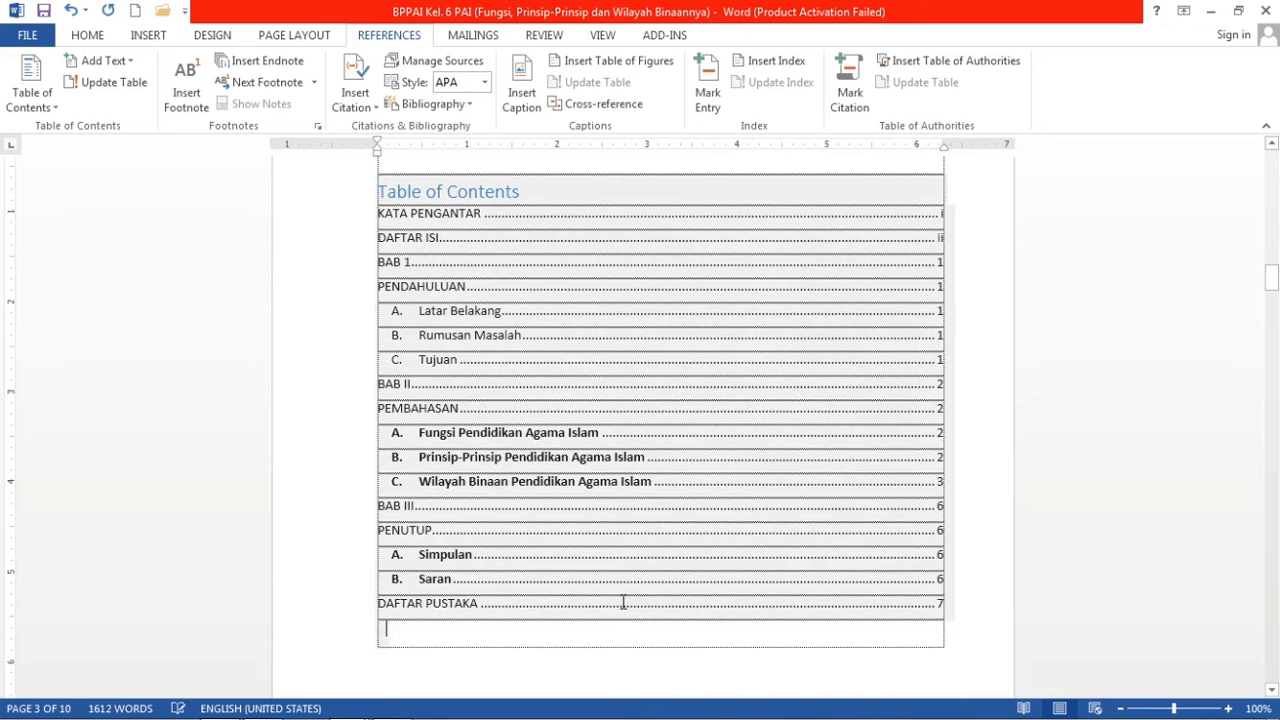
pyautogui.click(414, 322)
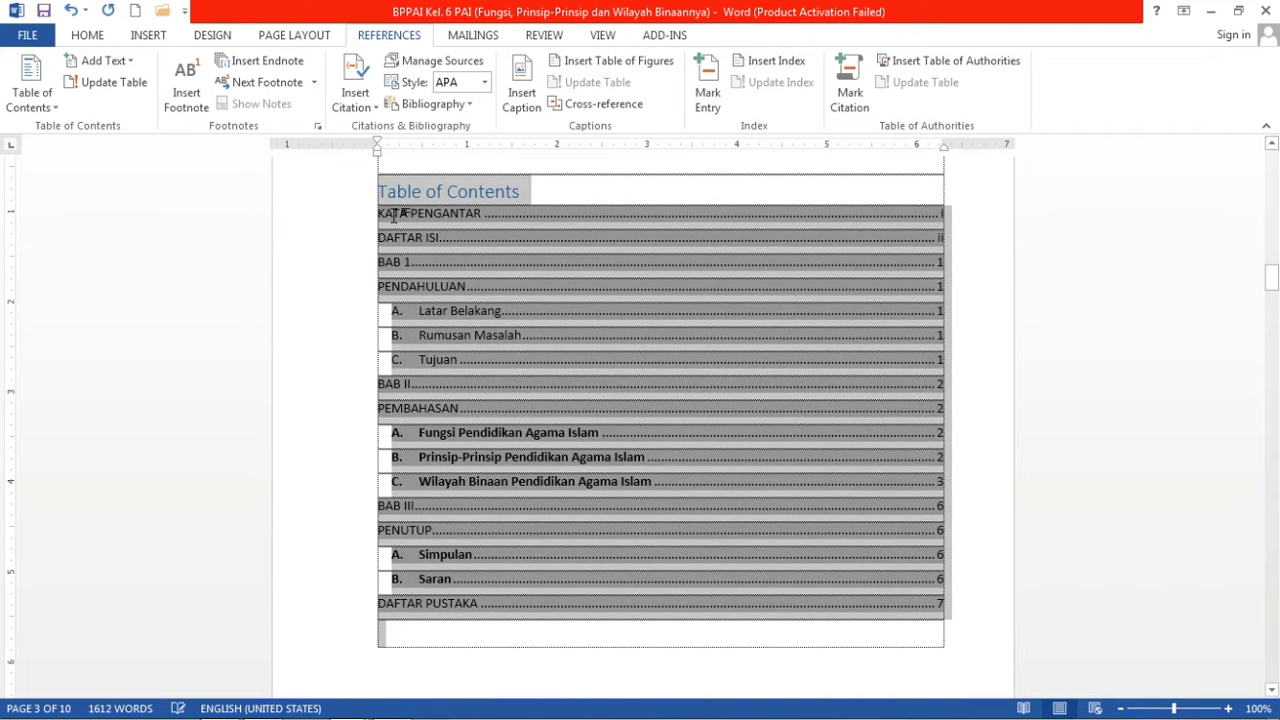
pyautogui.moveTo(393, 216); pyautogui.dragTo(386, 194)
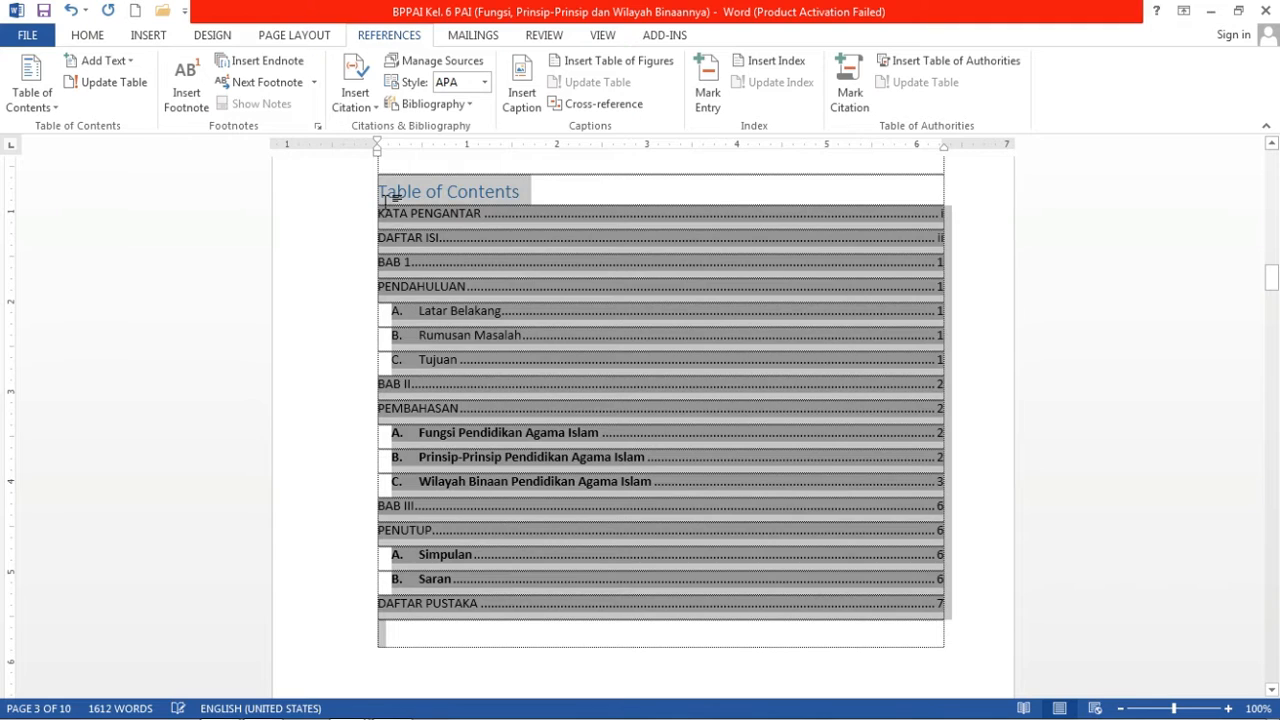
pyautogui.click(82, 36)
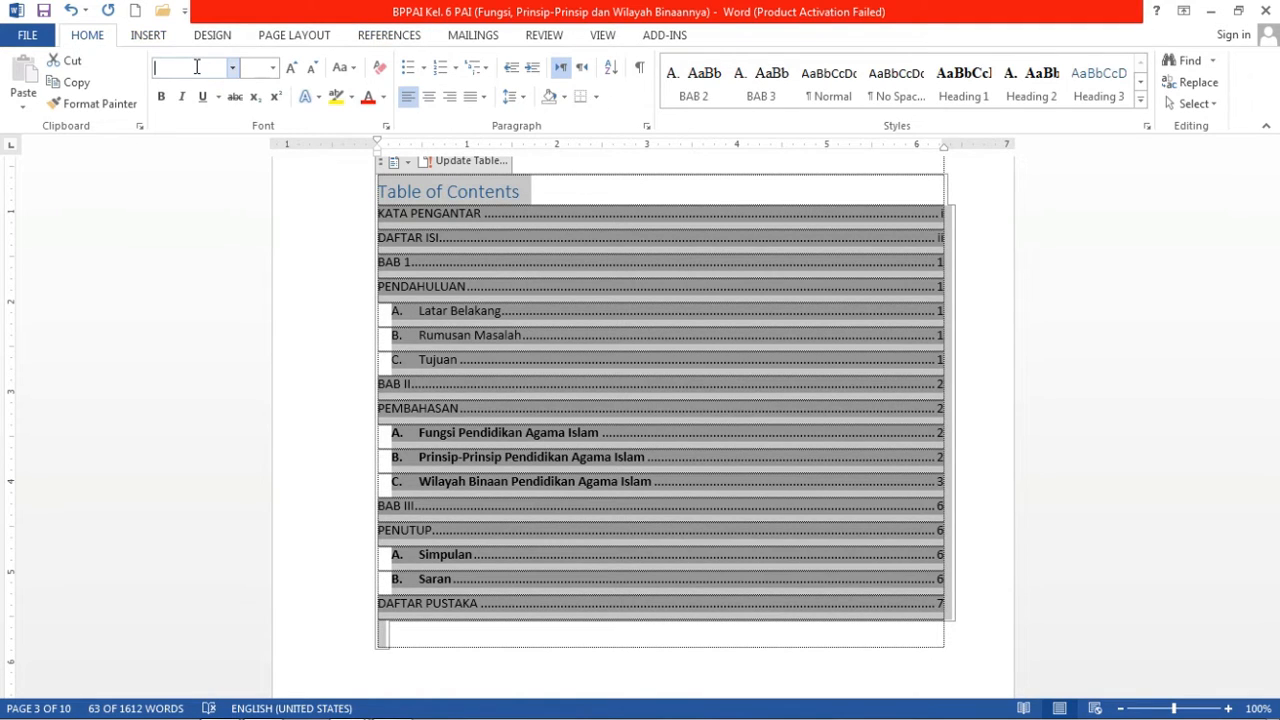
pyautogui.write('T')
pyautogui.write('m')
pyautogui.write('i')
pyautogui.press('Return')
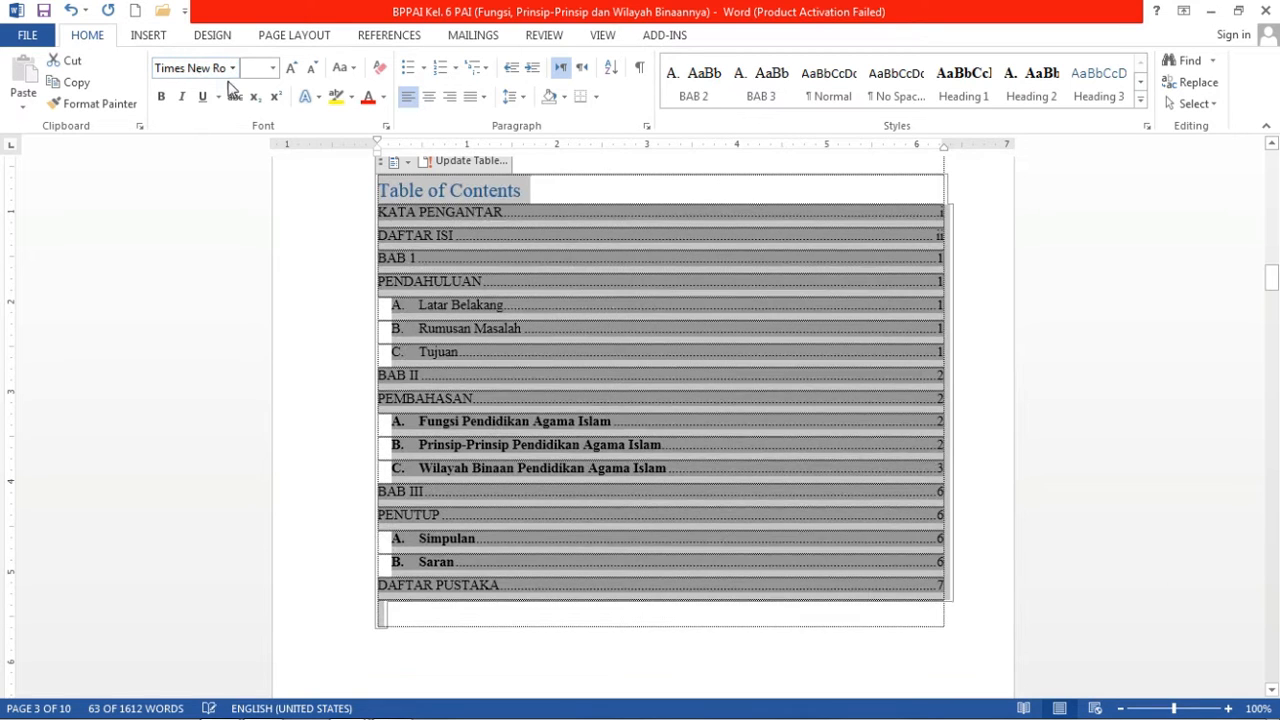
pyautogui.click(260, 70)
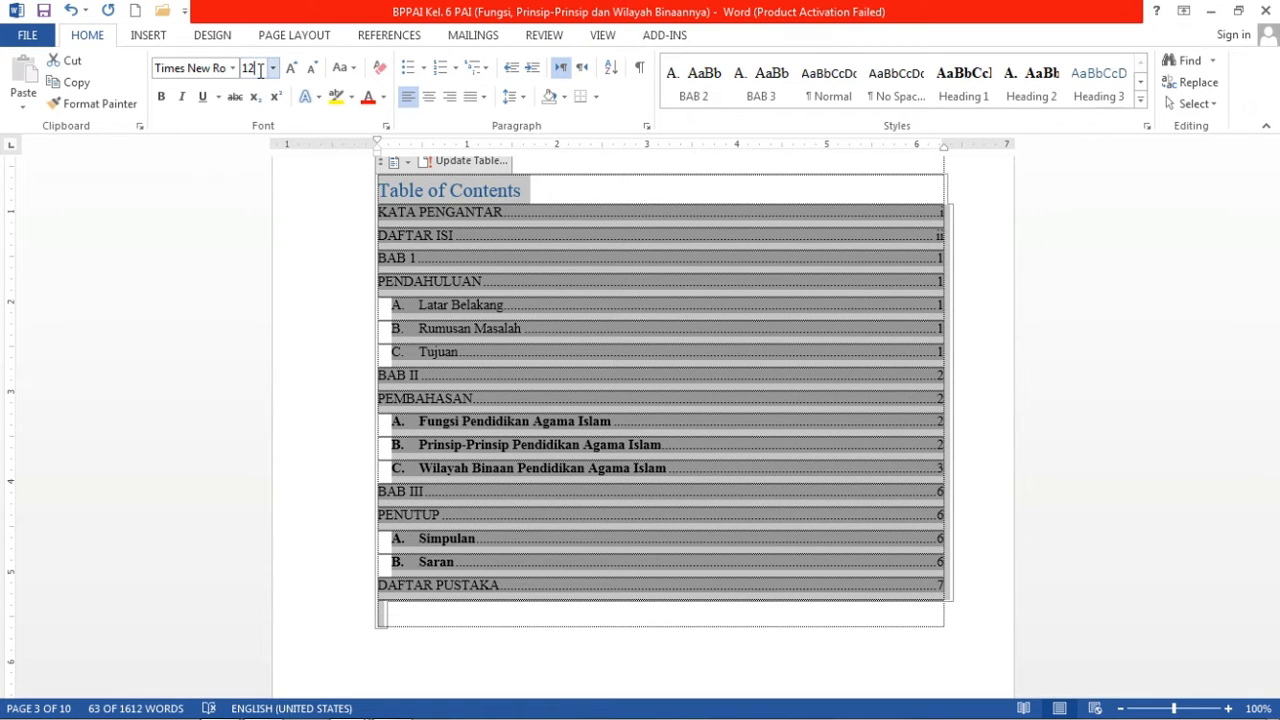
pyautogui.write('12')
pyautogui.press('Return')
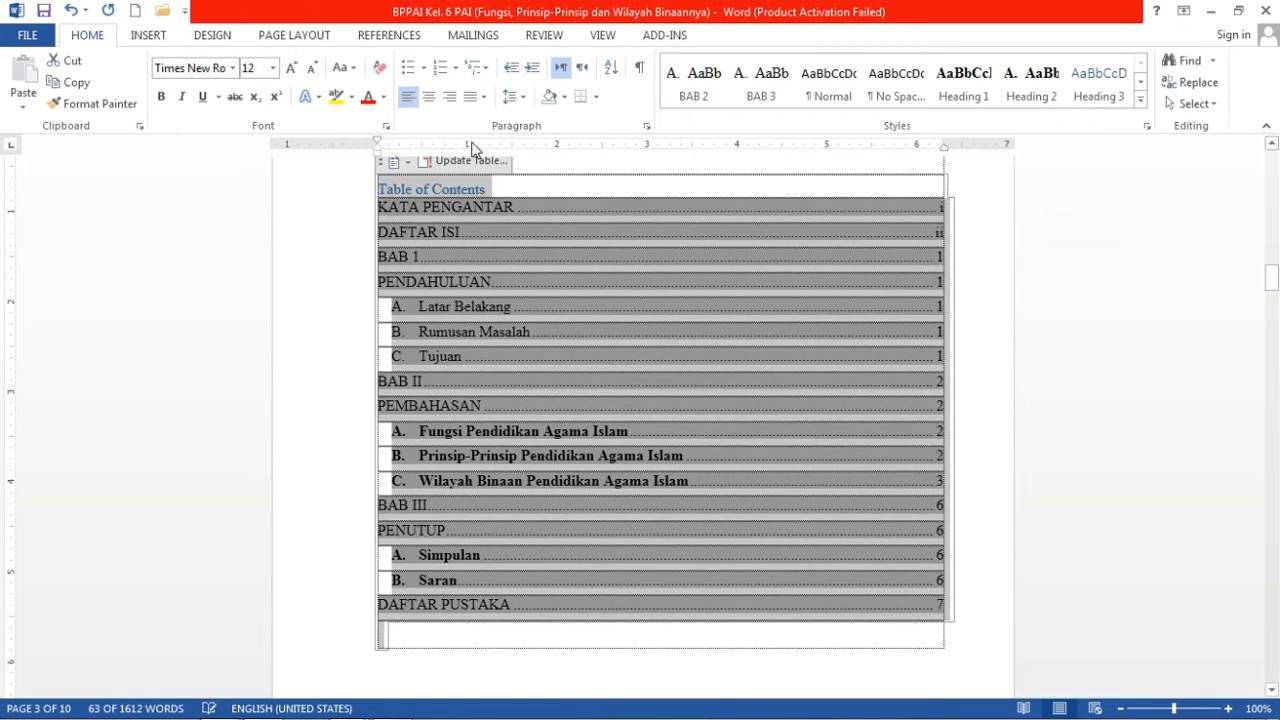
# Give the table of contents 1.5 line spacing and leave it non-bold.
pyautogui.click(517, 104)
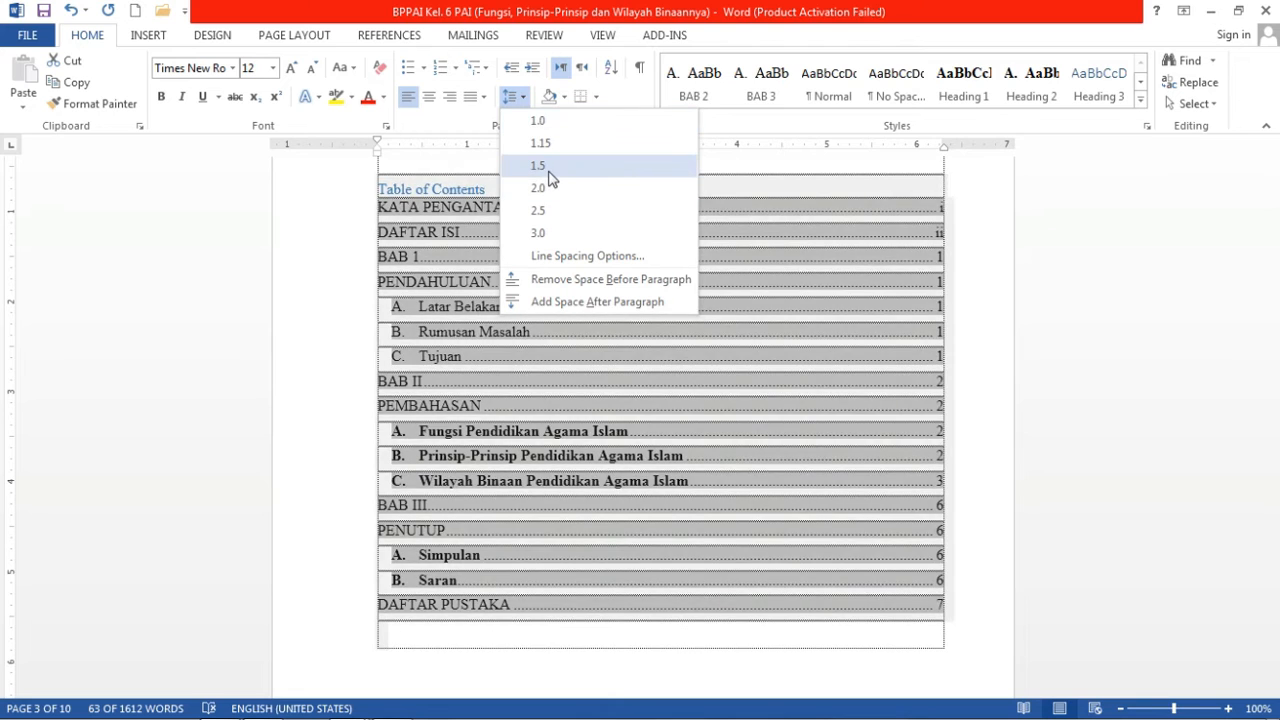
pyautogui.click(550, 177)
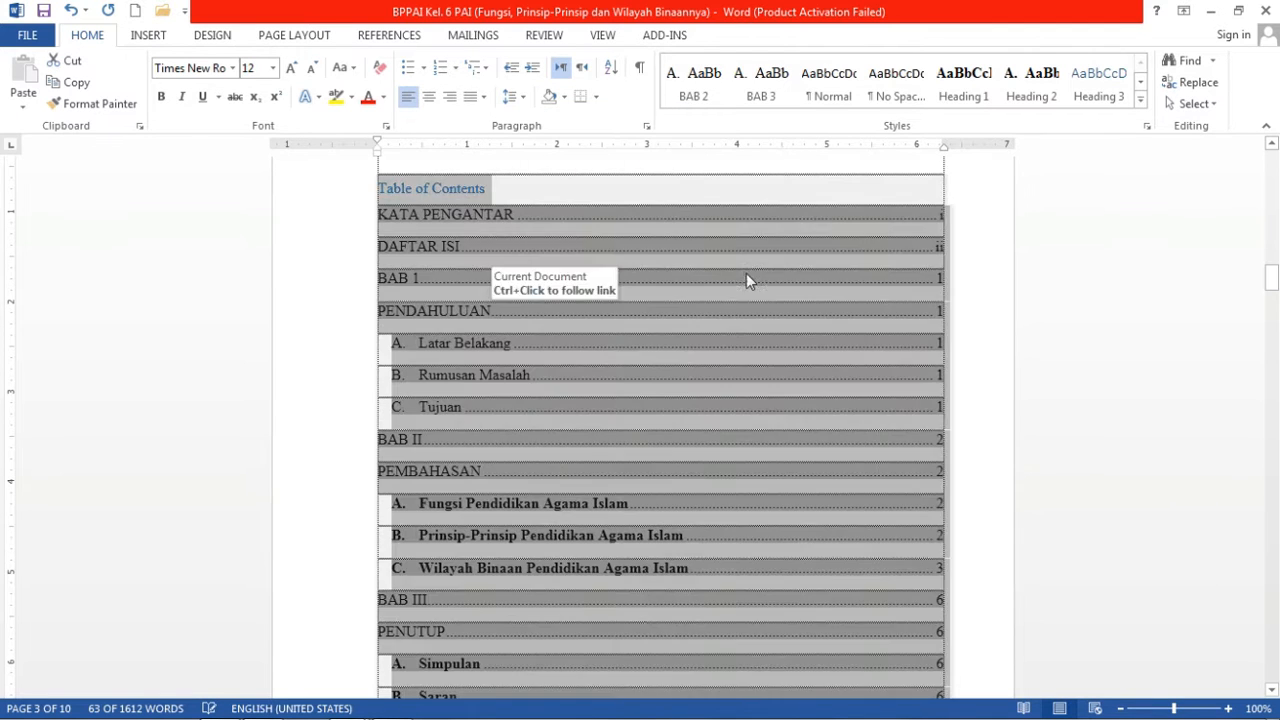
pyautogui.moveTo(1271, 277); pyautogui.dragTo(1271, 286)
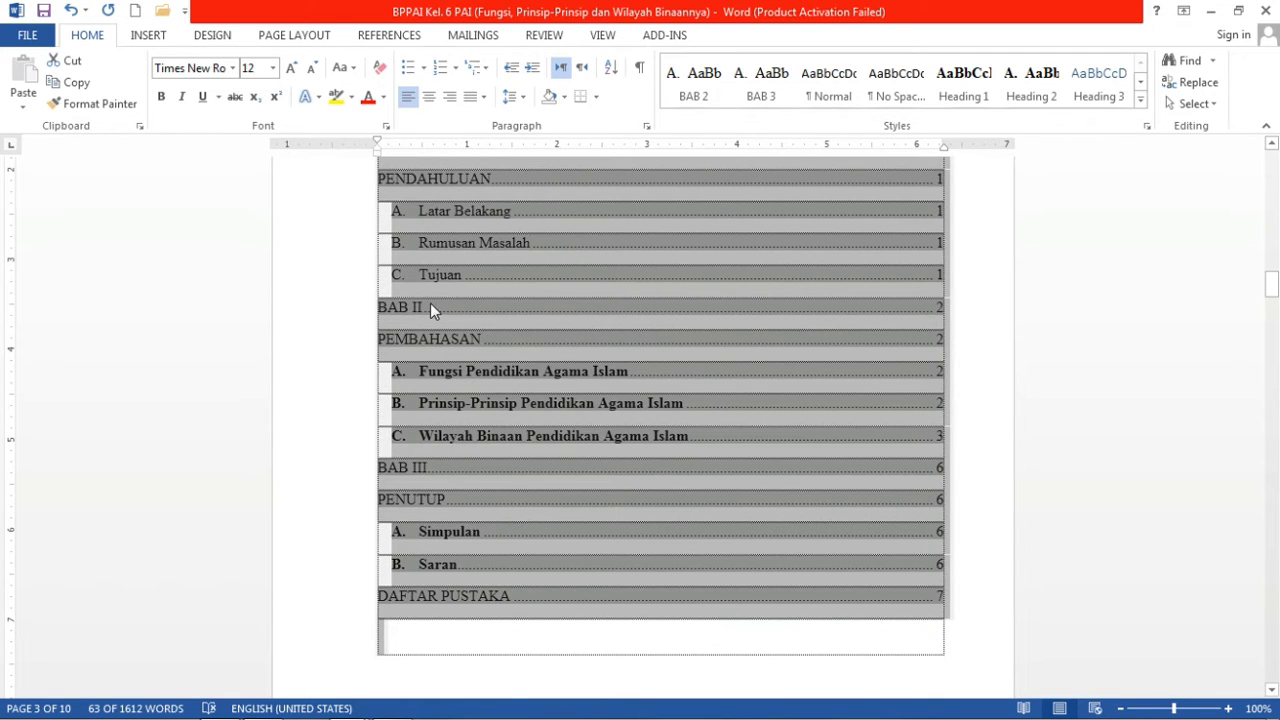
pyautogui.click(163, 97)
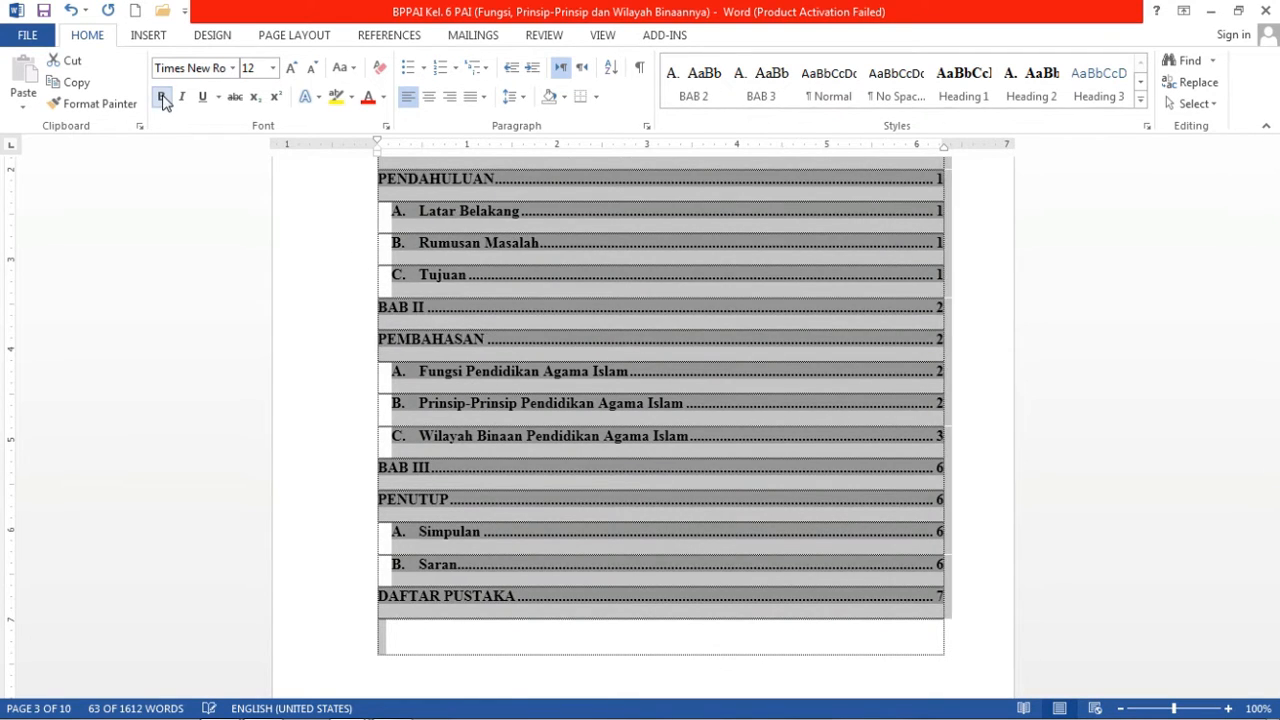
pyautogui.click(163, 97)
pyautogui.click(497, 211)
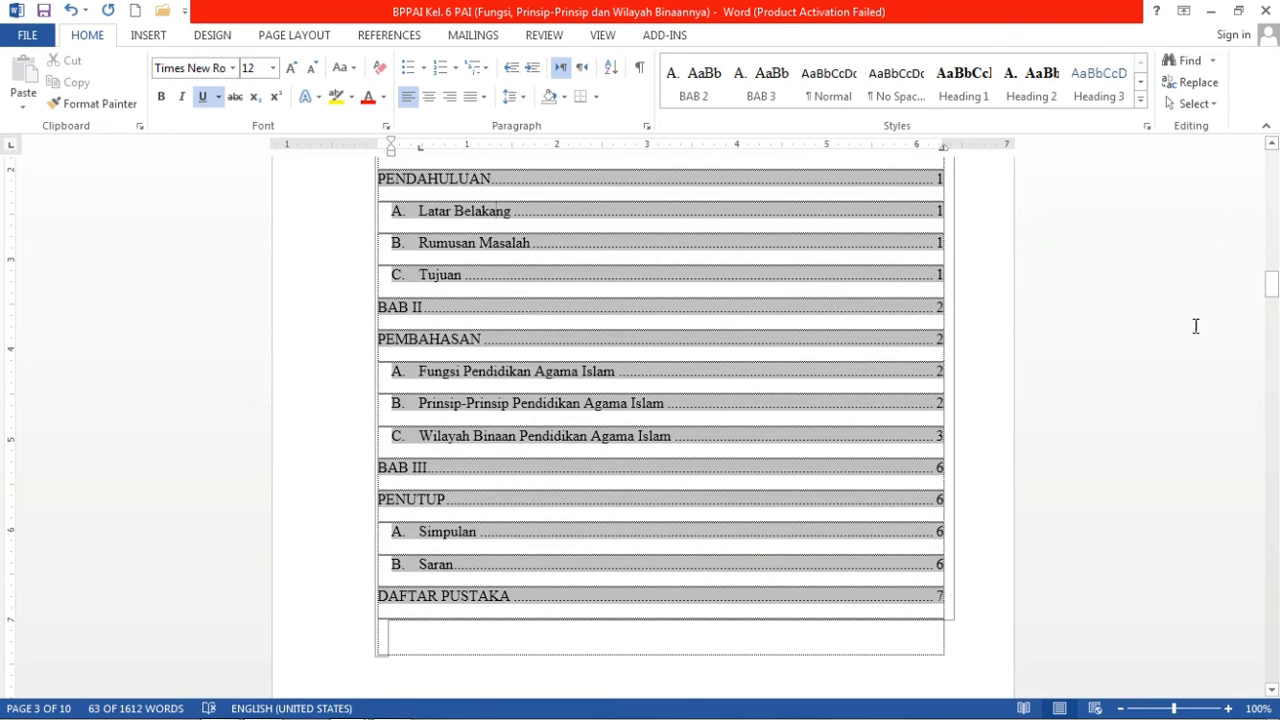
pyautogui.moveTo(1273, 291); pyautogui.dragTo(1273, 284)
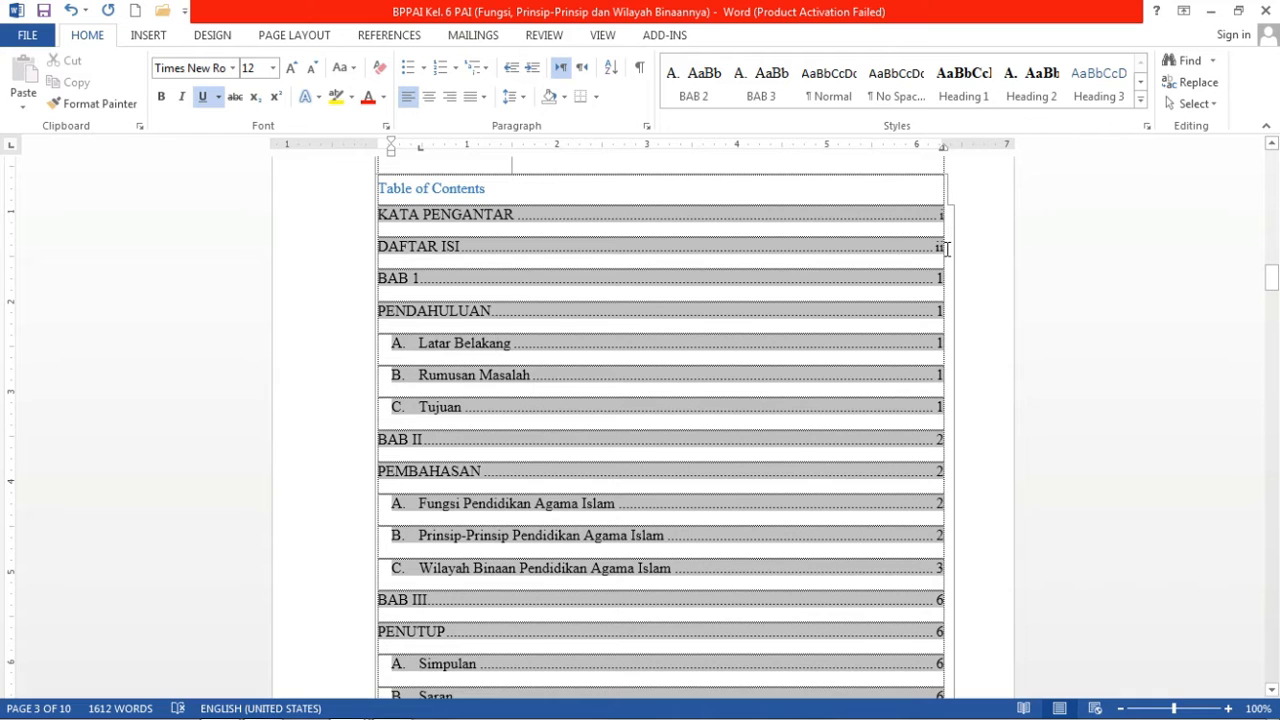
# Delete the built-in 'Table of Contents' title and the blank line under DAFTAR ISI.
pyautogui.click(694, 204)
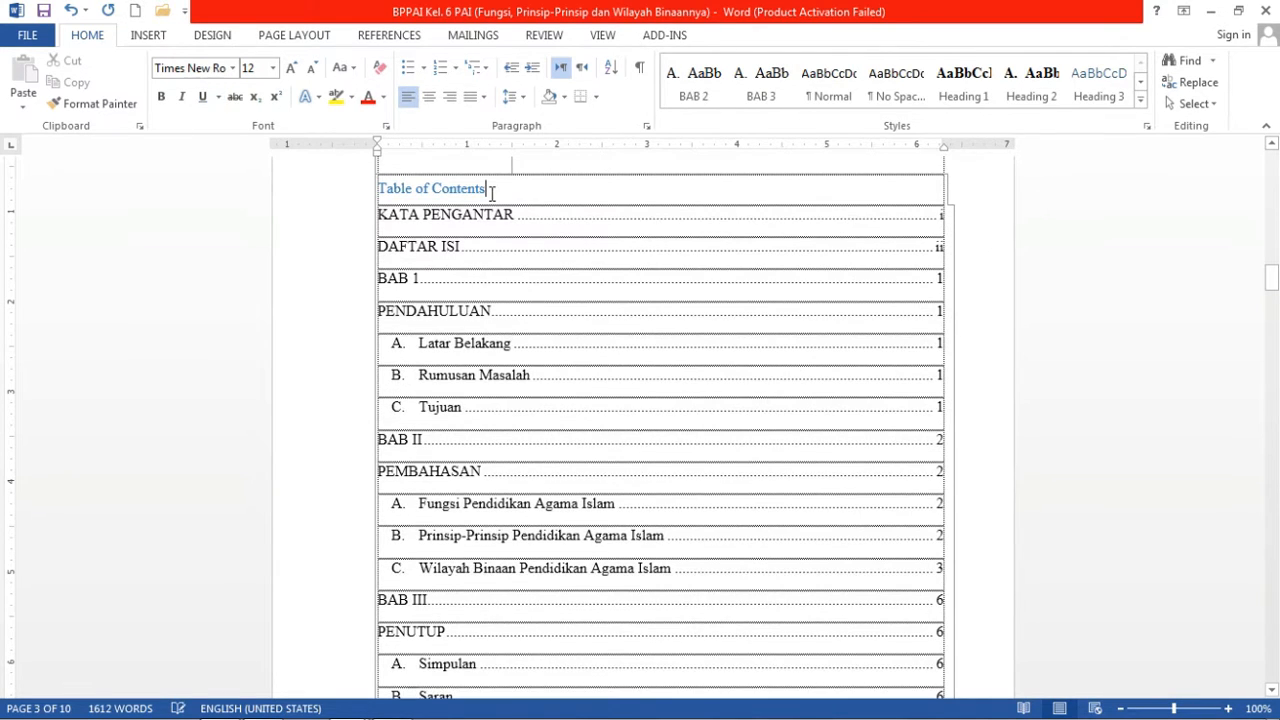
pyautogui.moveTo(491, 191); pyautogui.dragTo(371, 191)
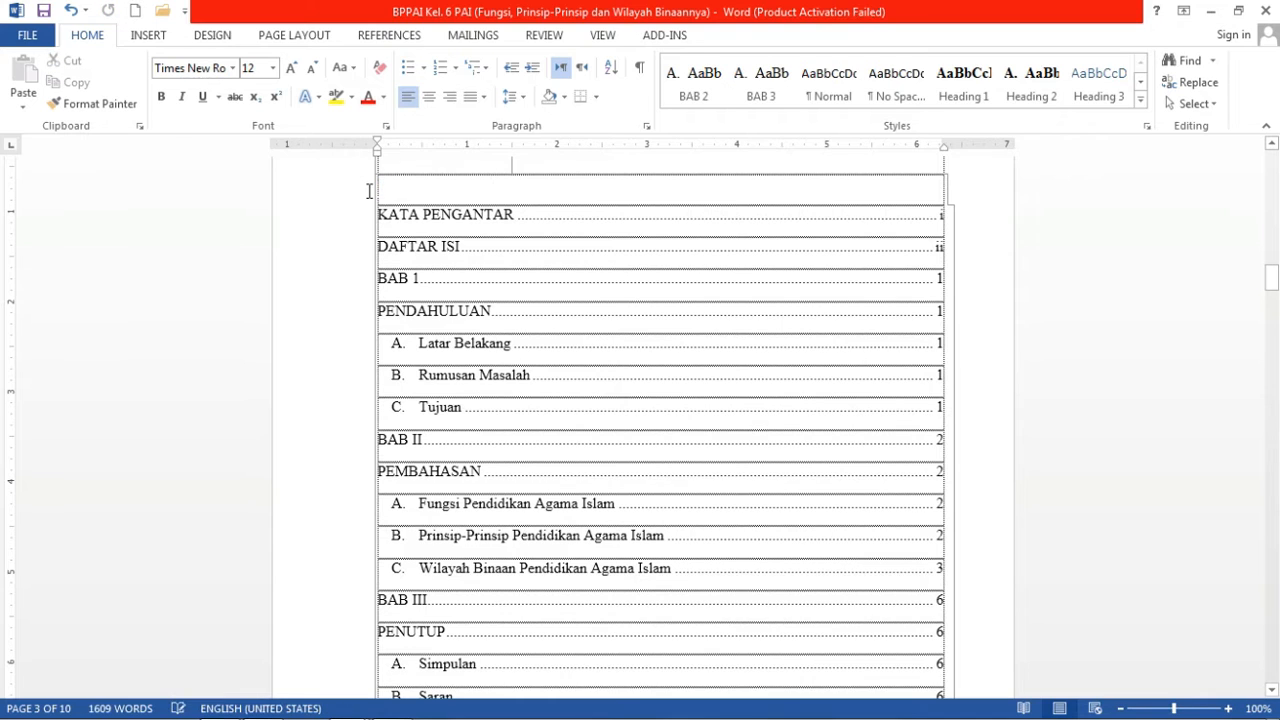
pyautogui.moveTo(1271, 278); pyautogui.dragTo(1271, 270)
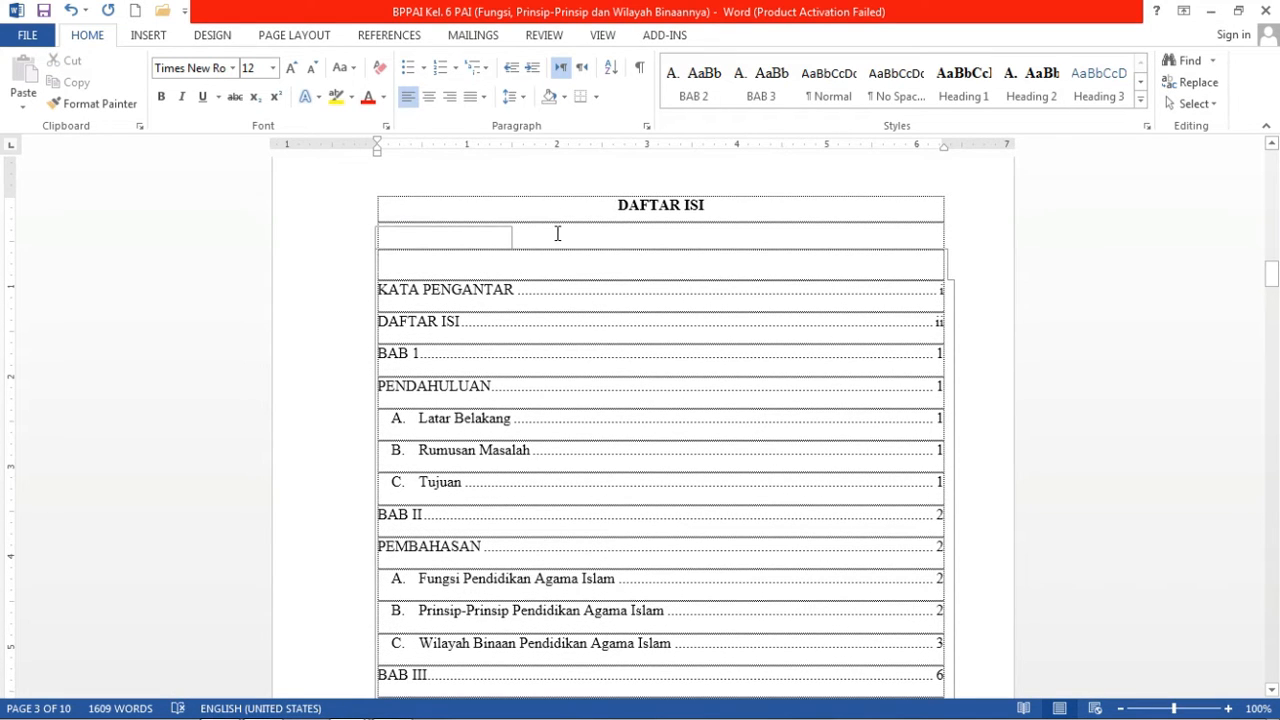
pyautogui.press('BackSpace')
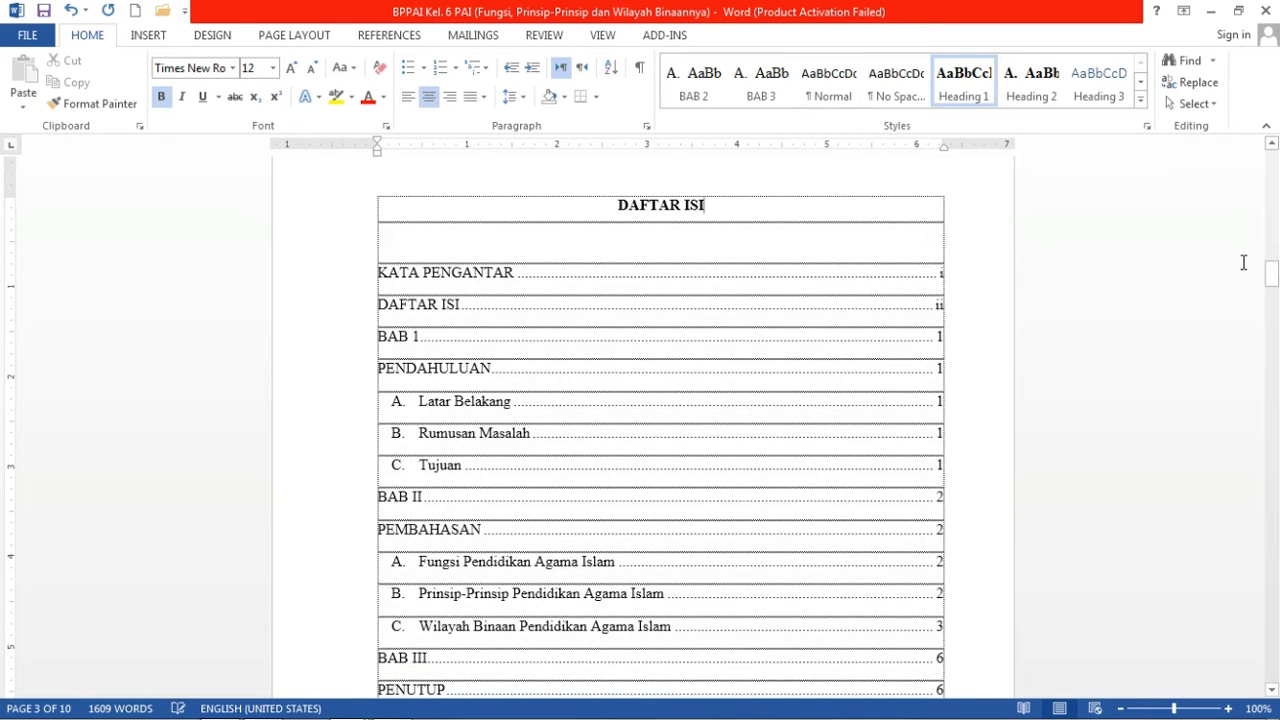
pyautogui.moveTo(1271, 275); pyautogui.dragTo(1271, 289)
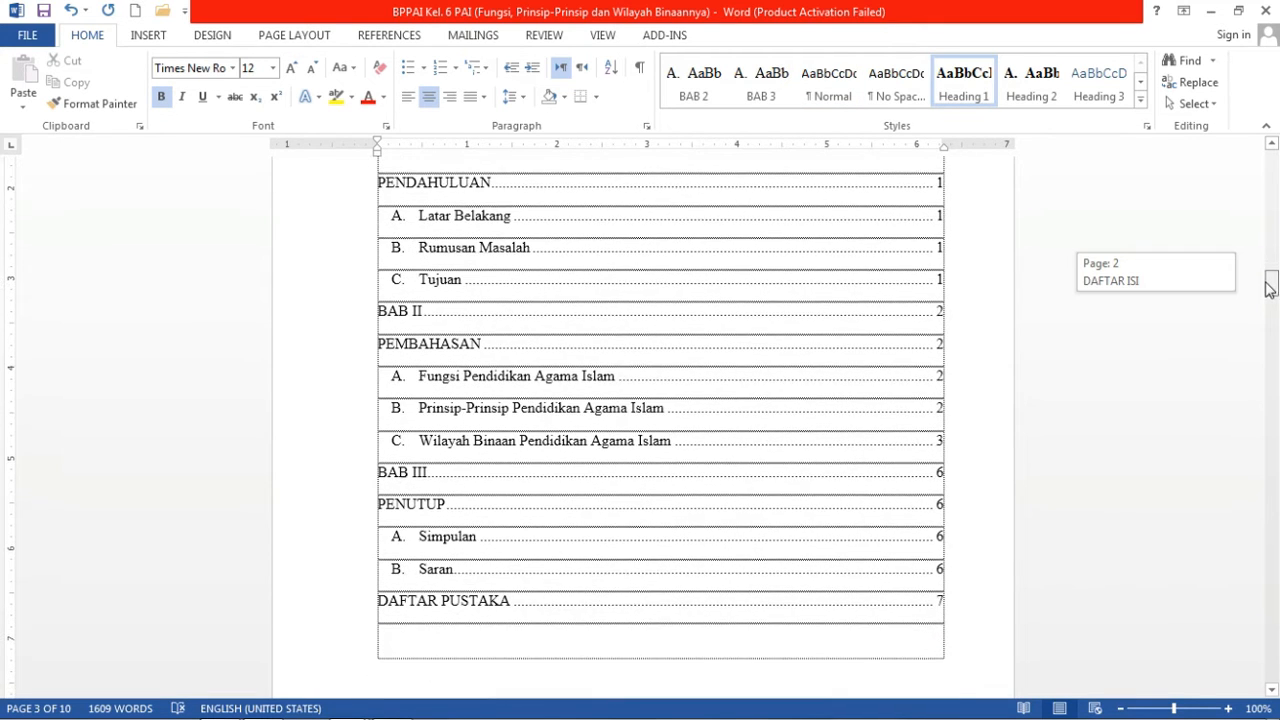
pyautogui.click(829, 408)
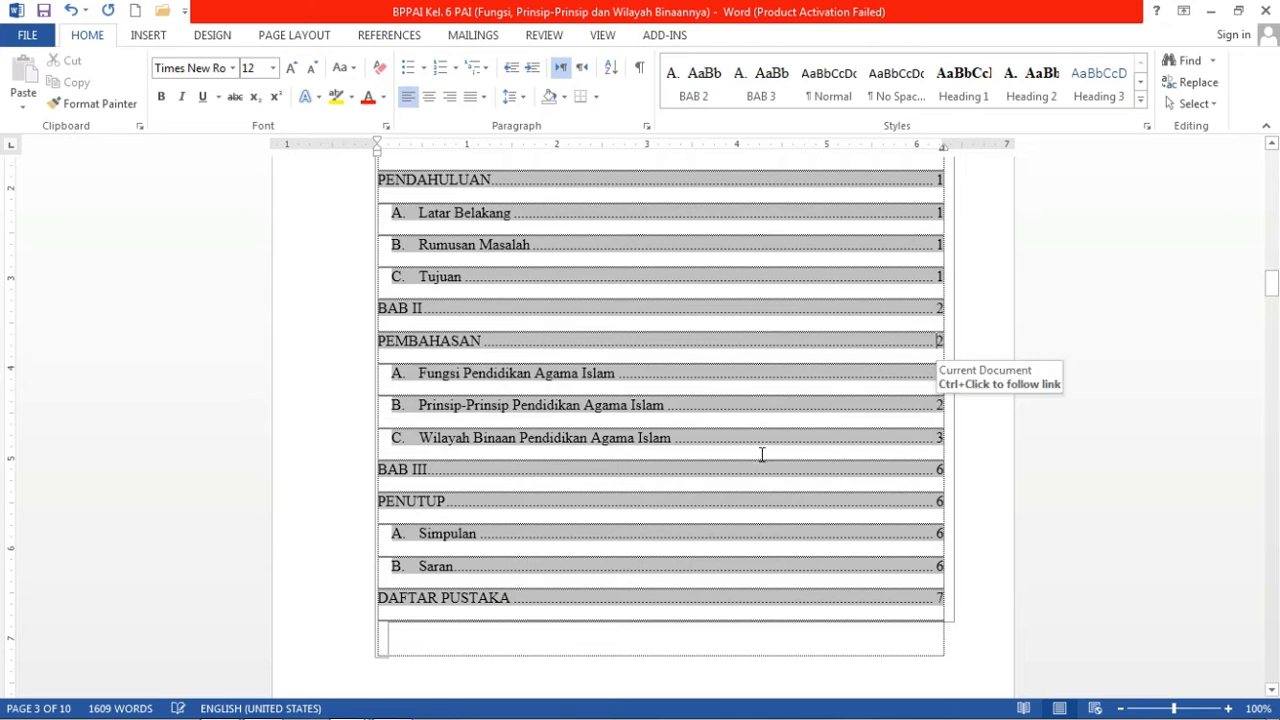
pyautogui.click(732, 639)
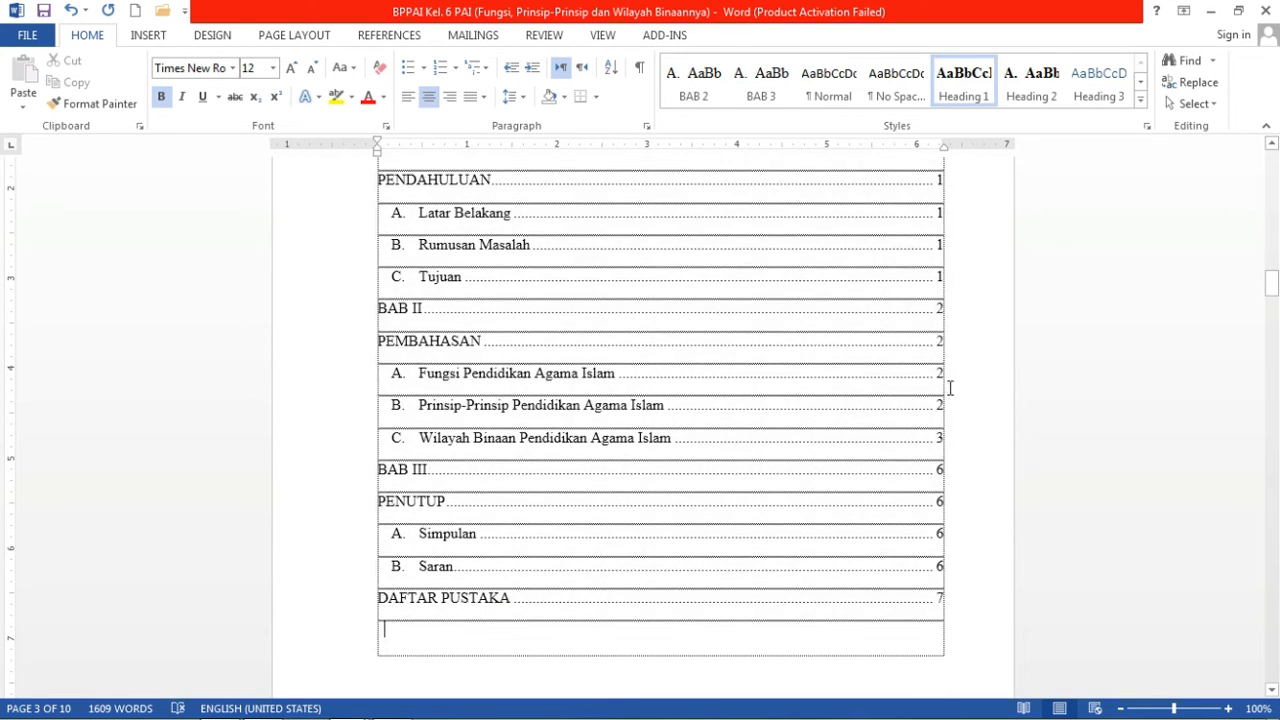
pyautogui.moveTo(1272, 282); pyautogui.dragTo(1274, 265)
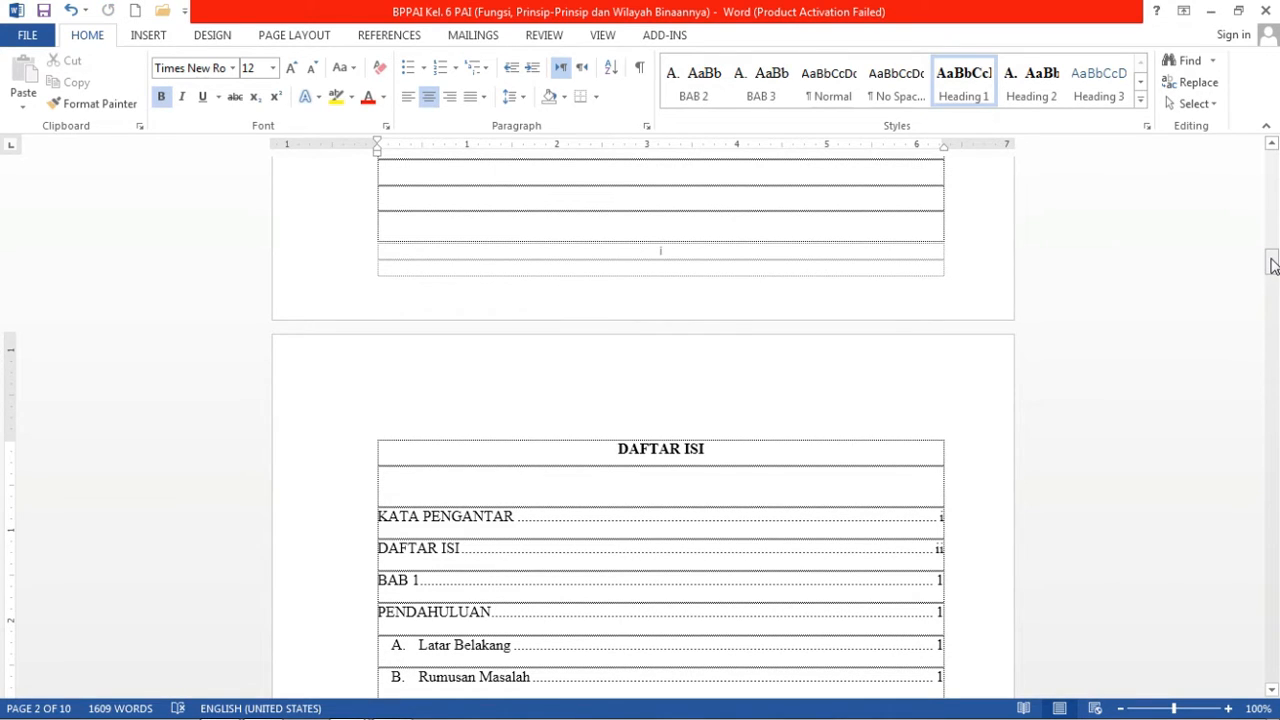
pyautogui.moveTo(1273, 268); pyautogui.dragTo(1275, 238)
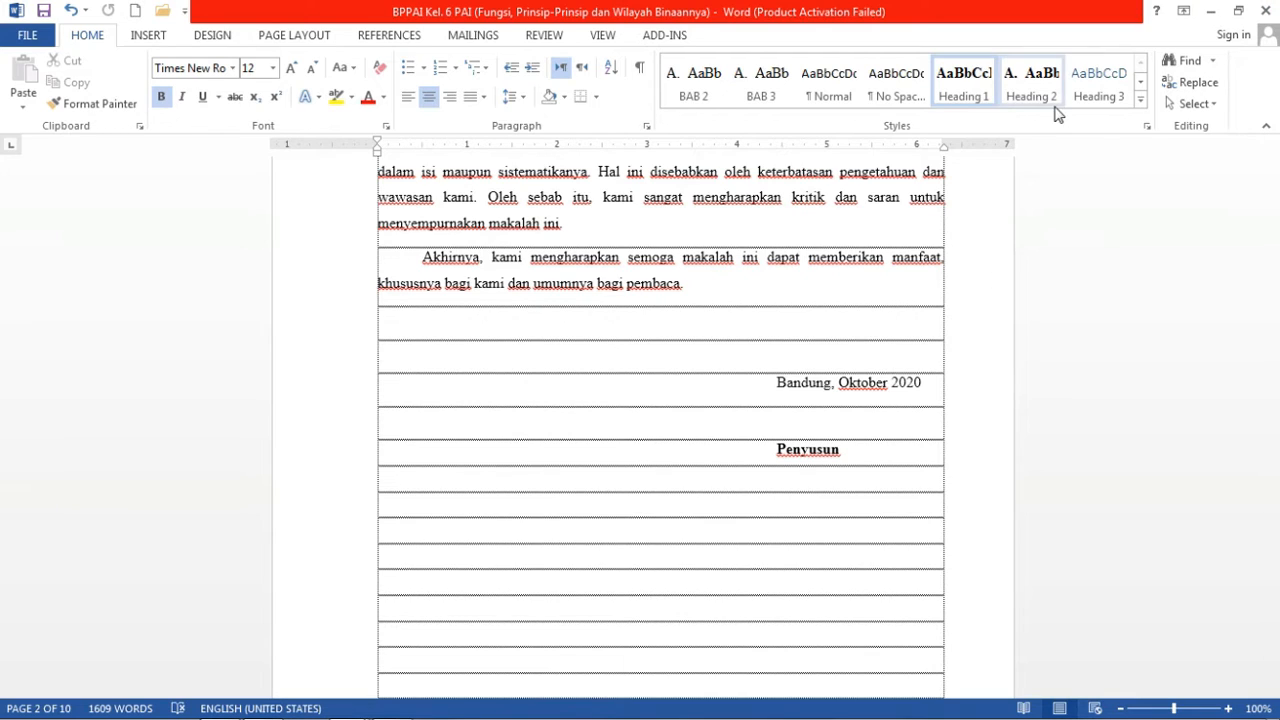
pyautogui.click(1210, 12)
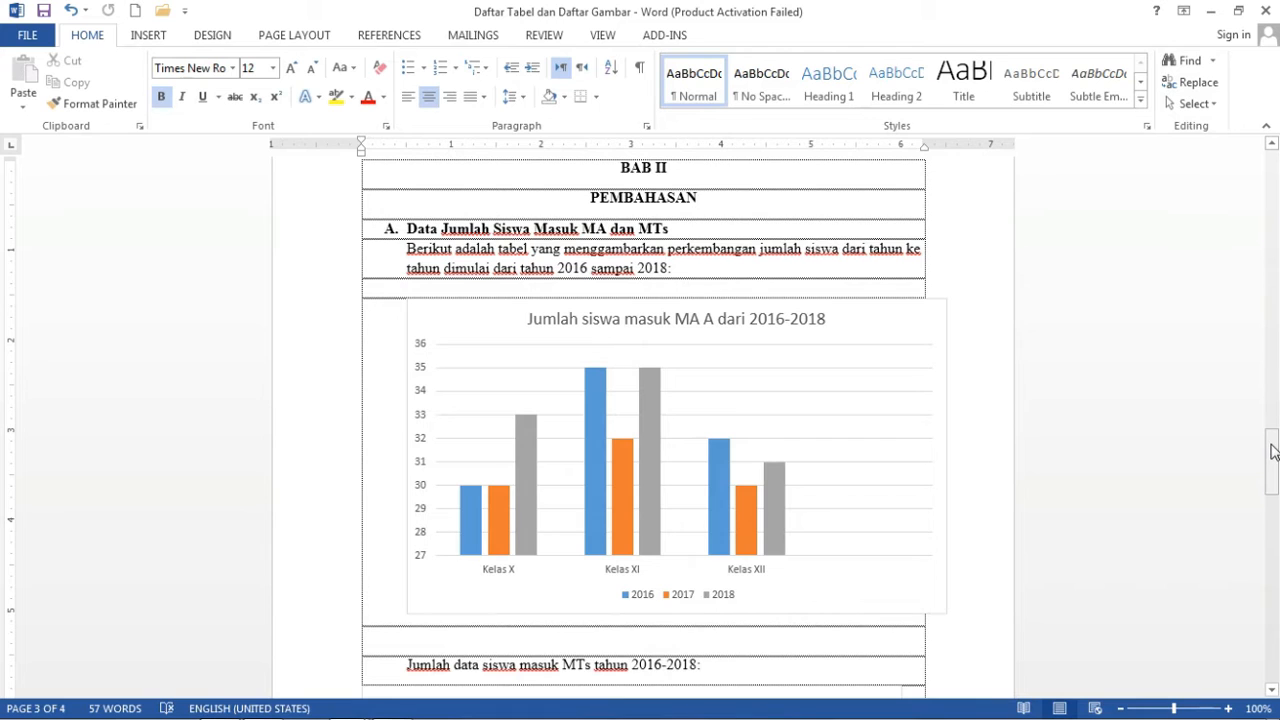
pyautogui.moveTo(1271, 445); pyautogui.dragTo(1277, 190)
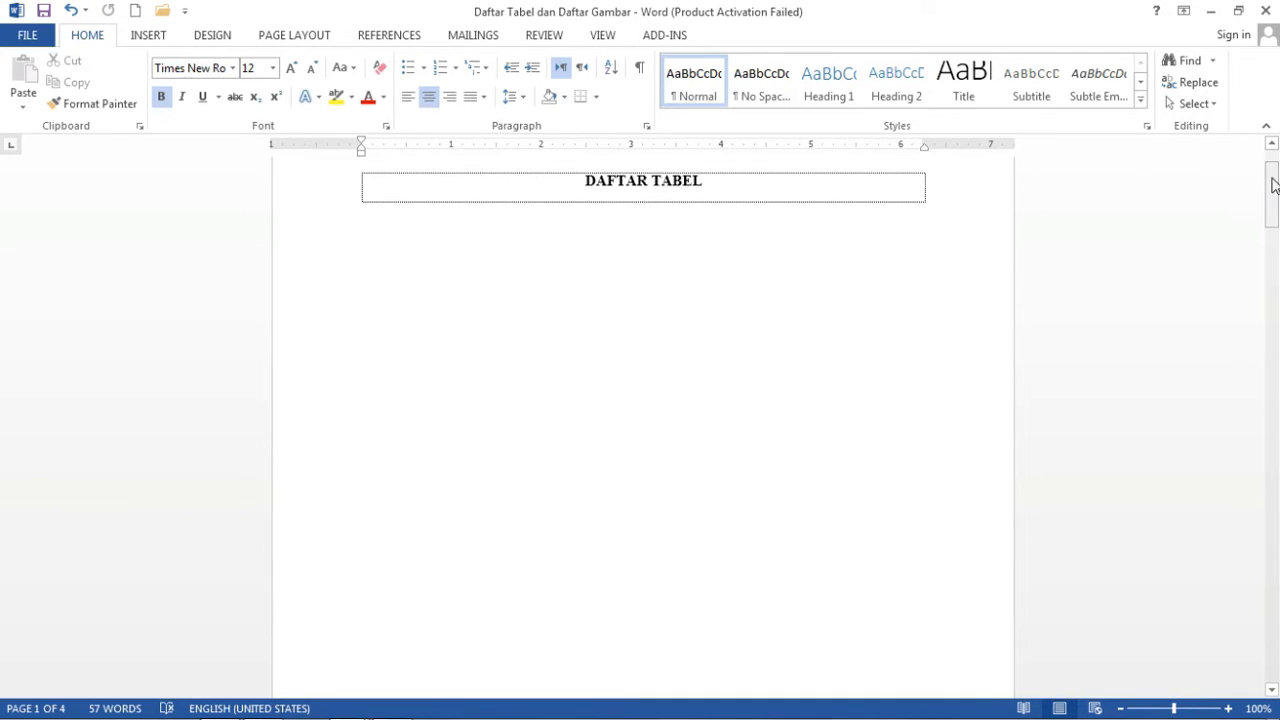
pyautogui.moveTo(1275, 182); pyautogui.dragTo(1275, 158)
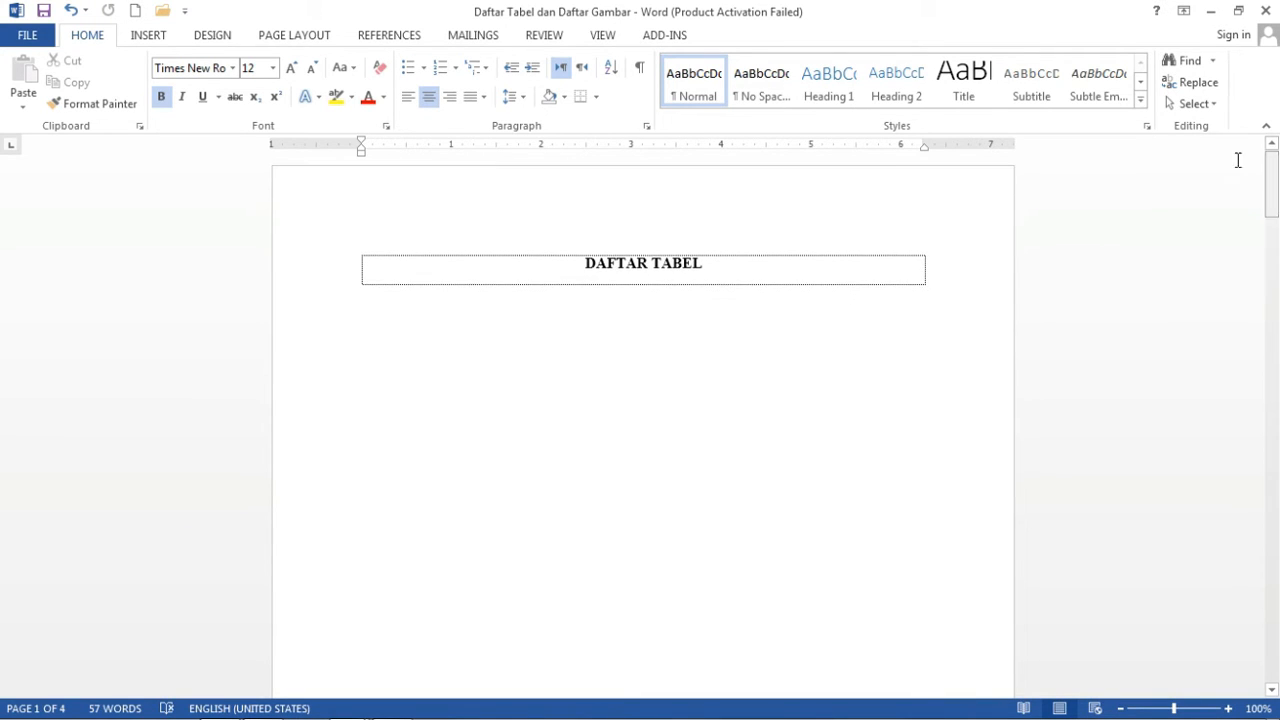
pyautogui.click(817, 263)
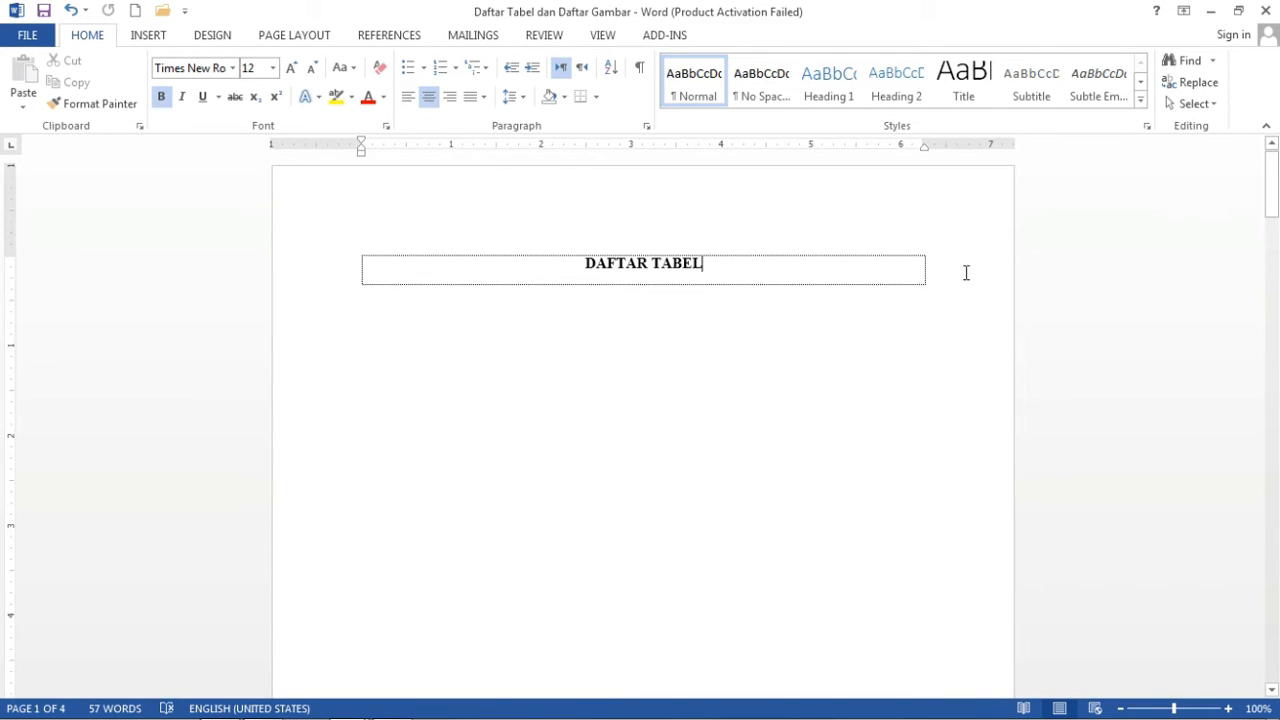
pyautogui.moveTo(1265, 213); pyautogui.dragTo(1278, 440)
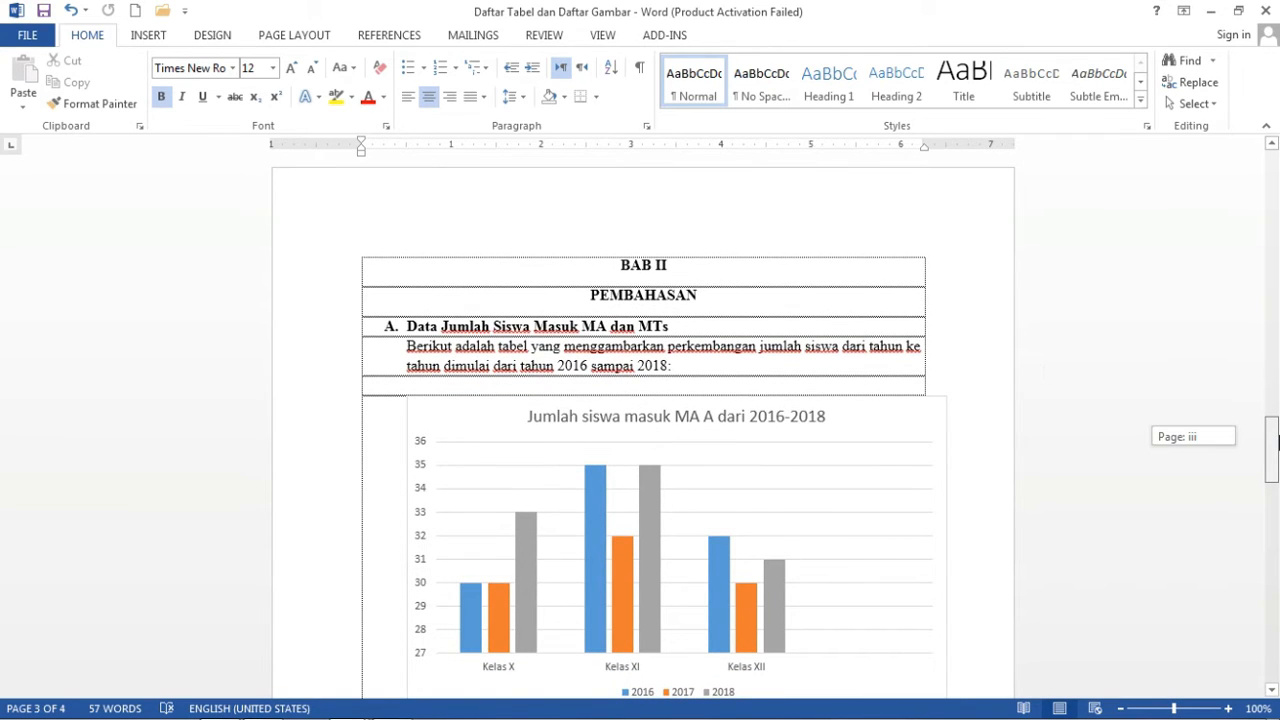
pyautogui.moveTo(1277, 440); pyautogui.dragTo(1277, 450)
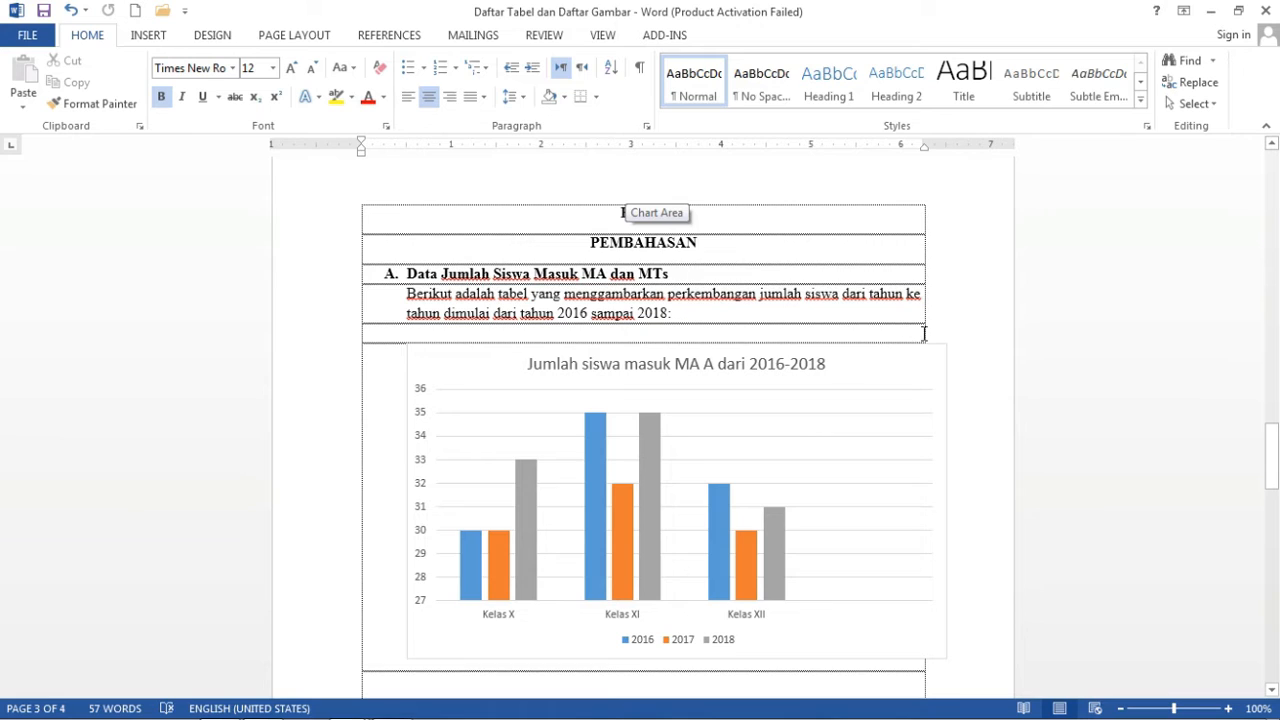
pyautogui.click(808, 365)
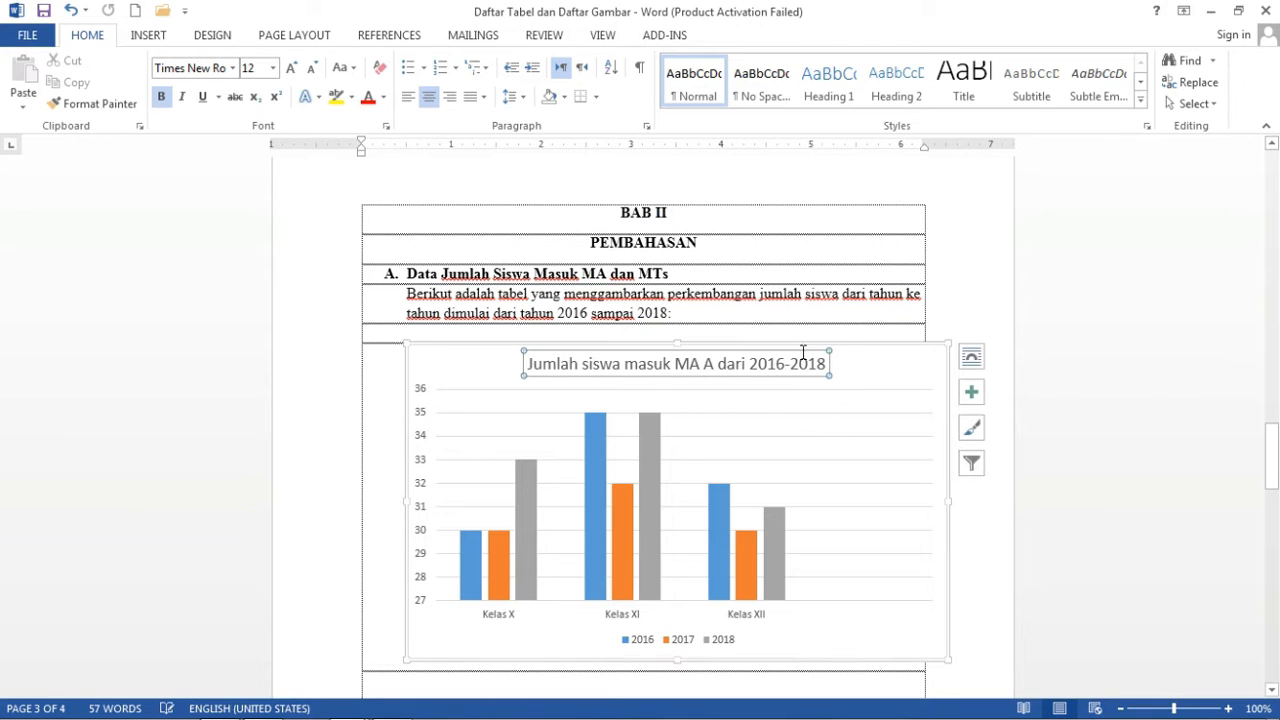
pyautogui.click(868, 346)
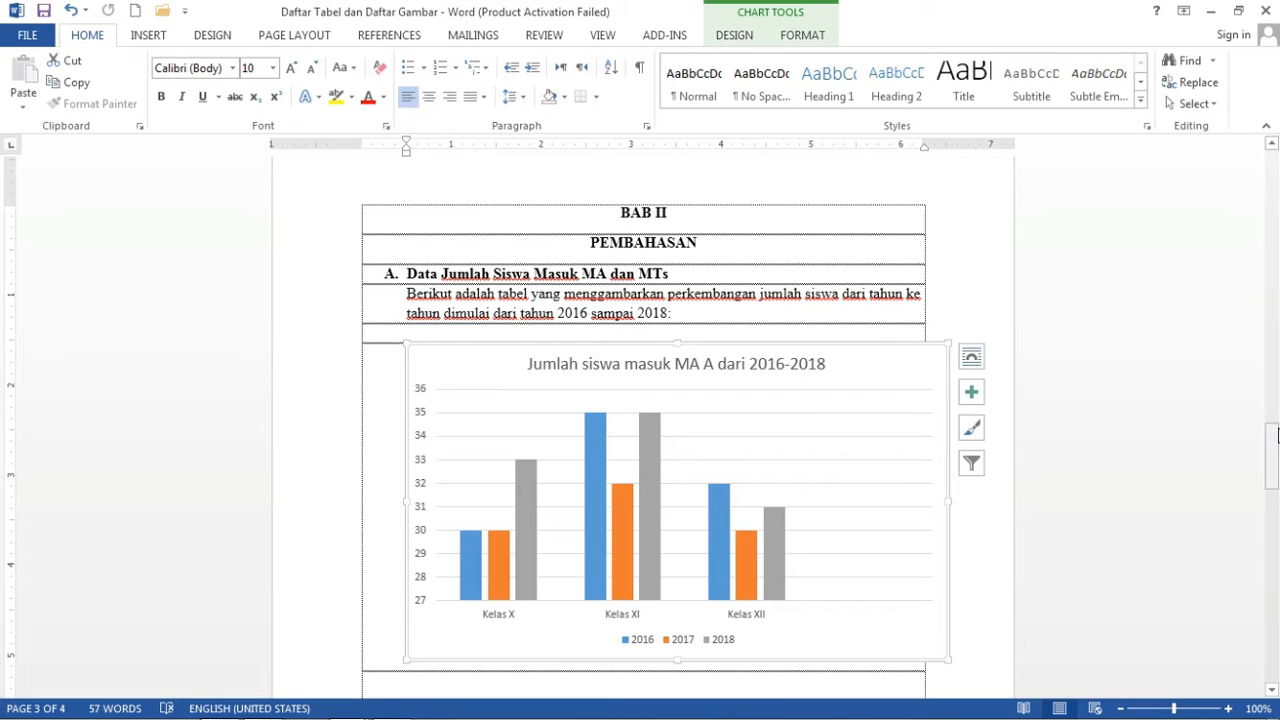
pyautogui.moveTo(1276, 438); pyautogui.dragTo(1276, 441)
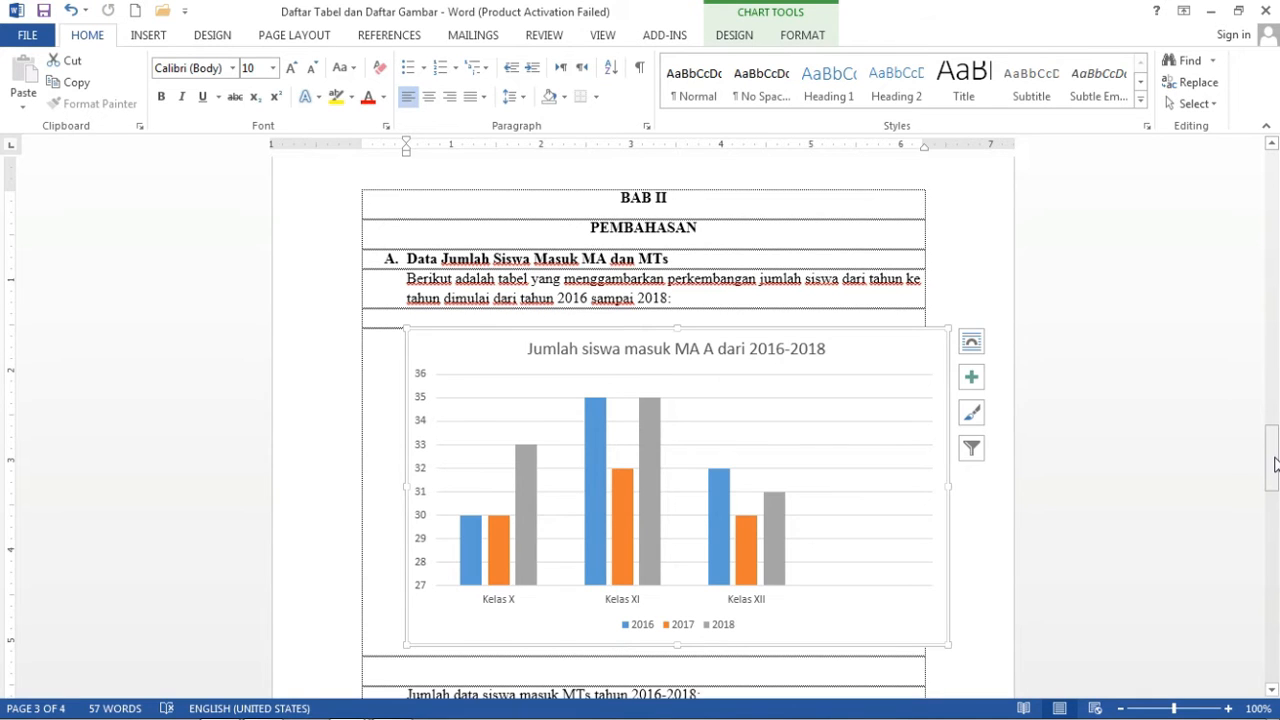
pyautogui.moveTo(1275, 451); pyautogui.dragTo(1276, 465)
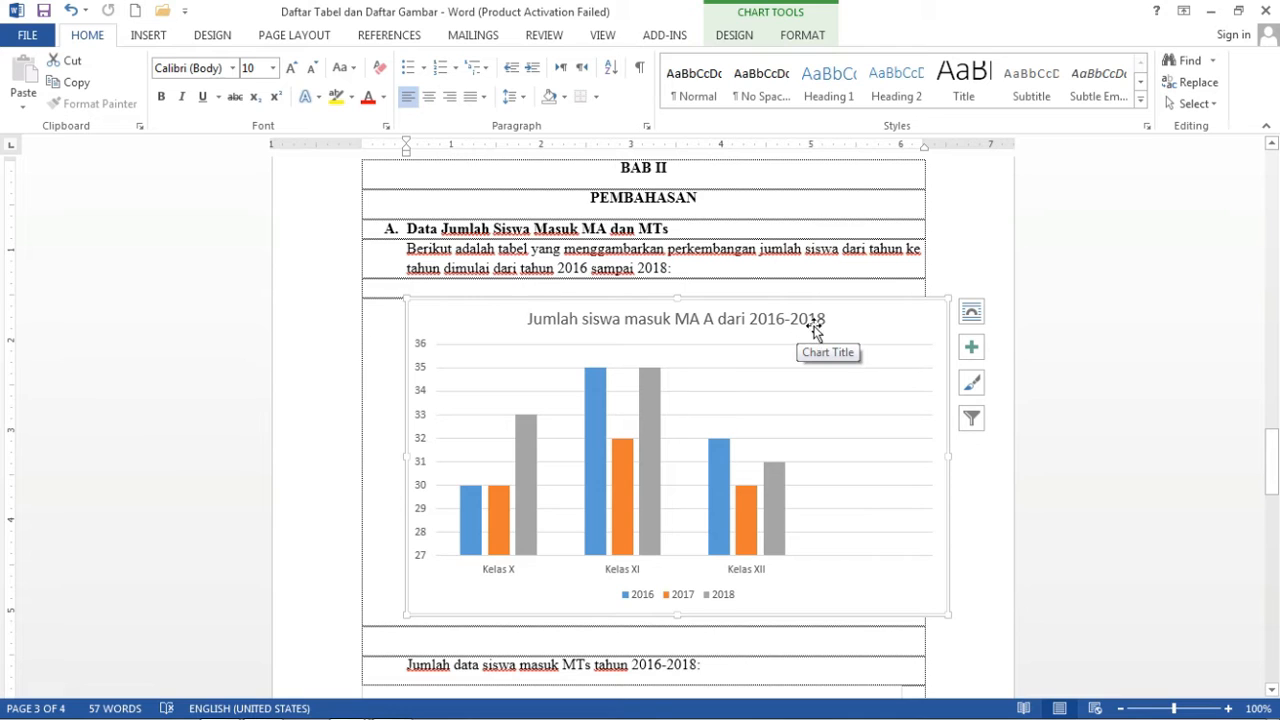
pyautogui.moveTo(1274, 452); pyautogui.dragTo(1274, 460)
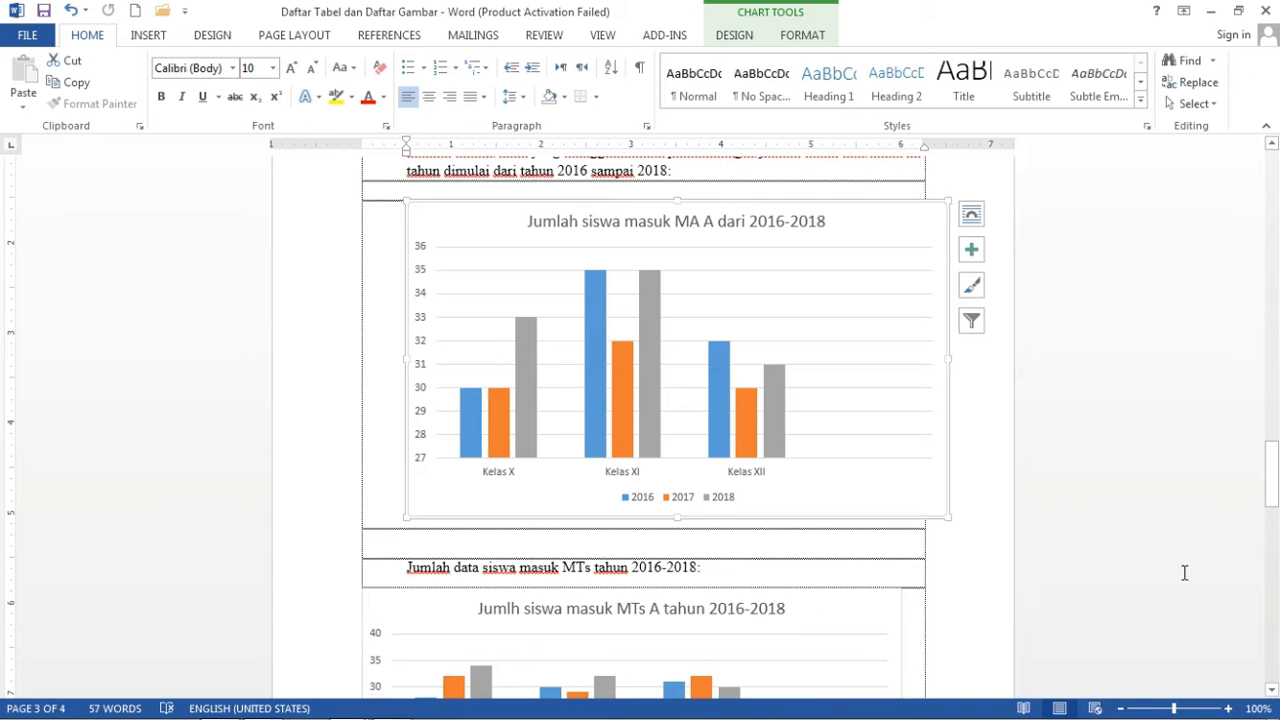
pyautogui.moveTo(1266, 512); pyautogui.dragTo(1266, 502)
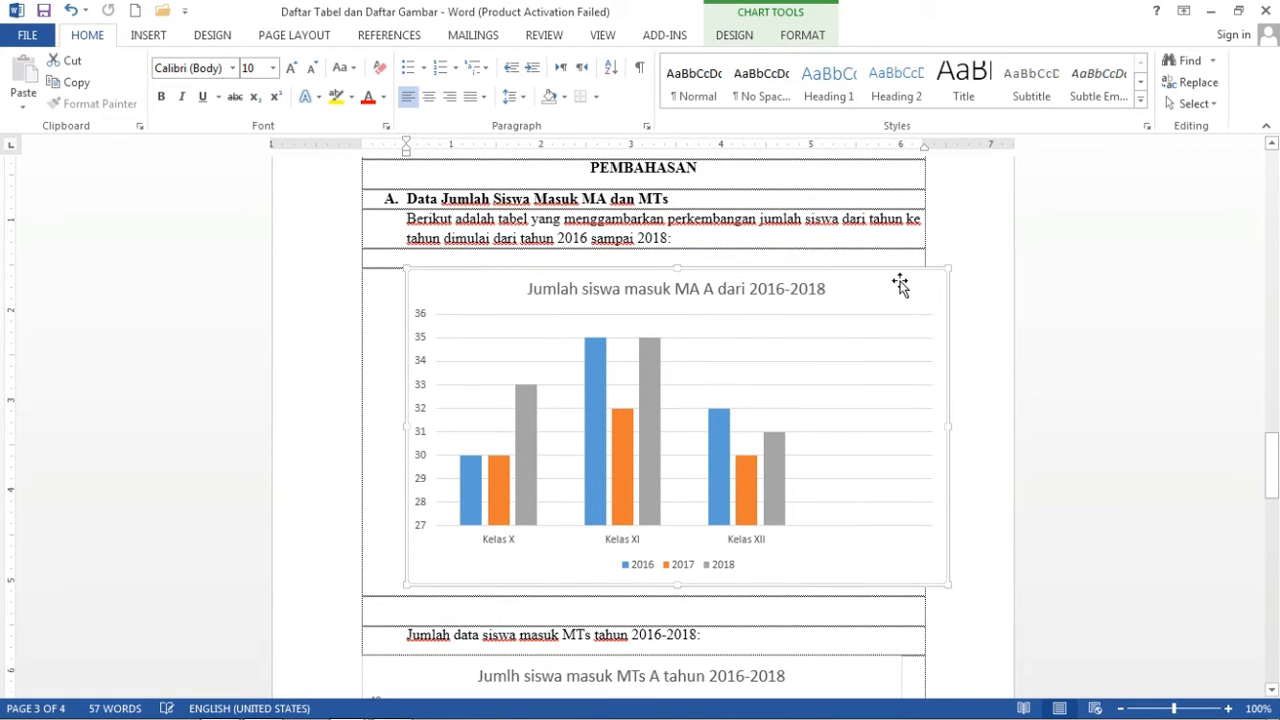
# Add a 'Table' label caption below the MA A chart: 'Table 1 Data jumlah siswa masuk MA A tahun 2016-2018'.
pyautogui.rightClick(865, 268)
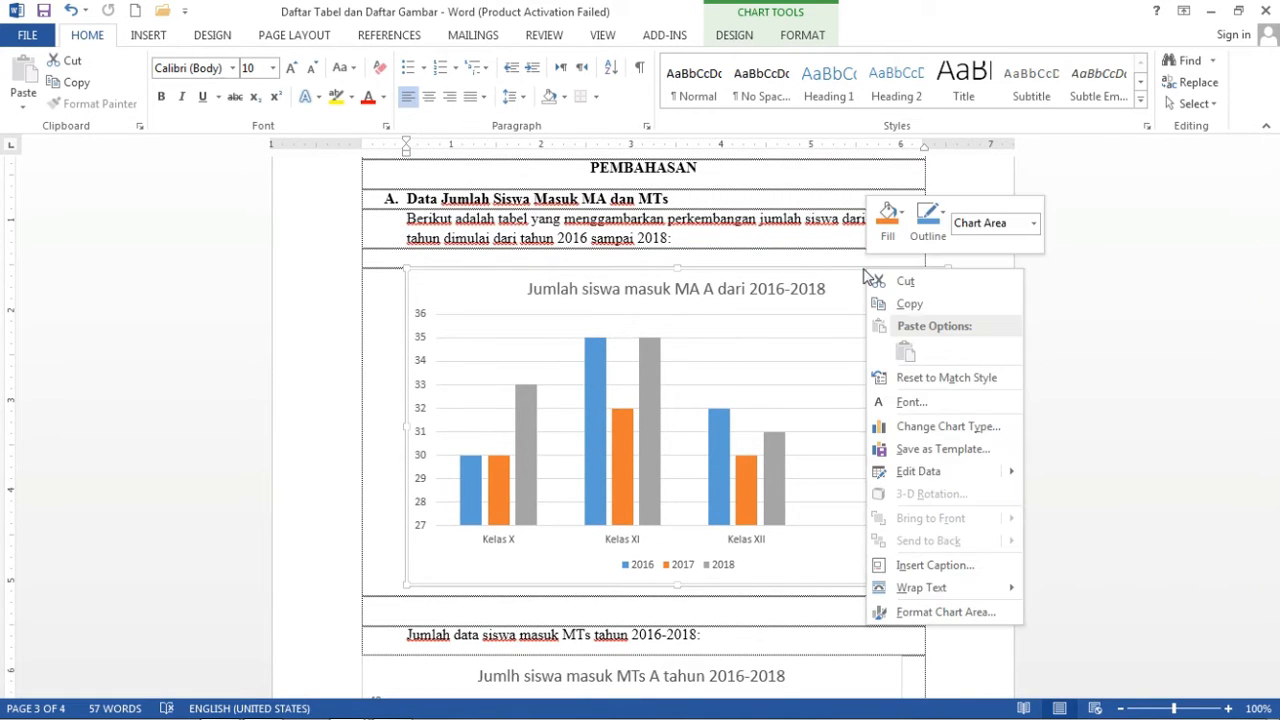
pyautogui.click(924, 566)
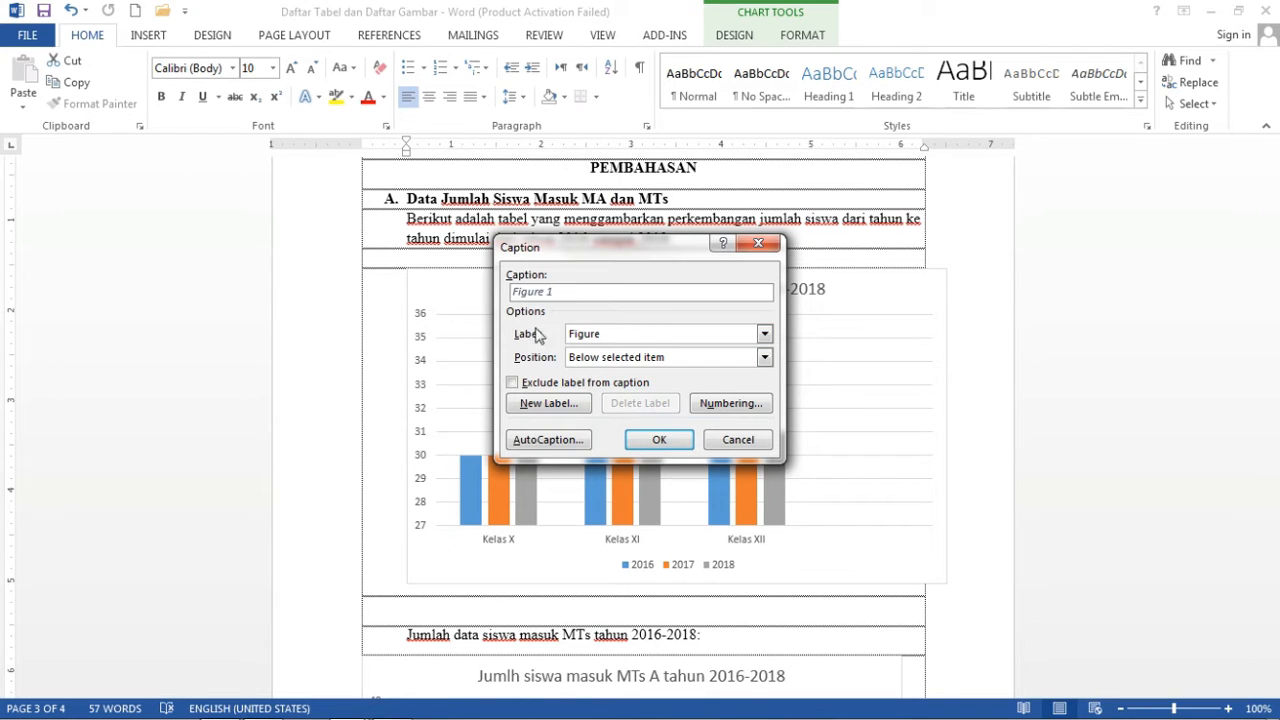
pyautogui.click(764, 334)
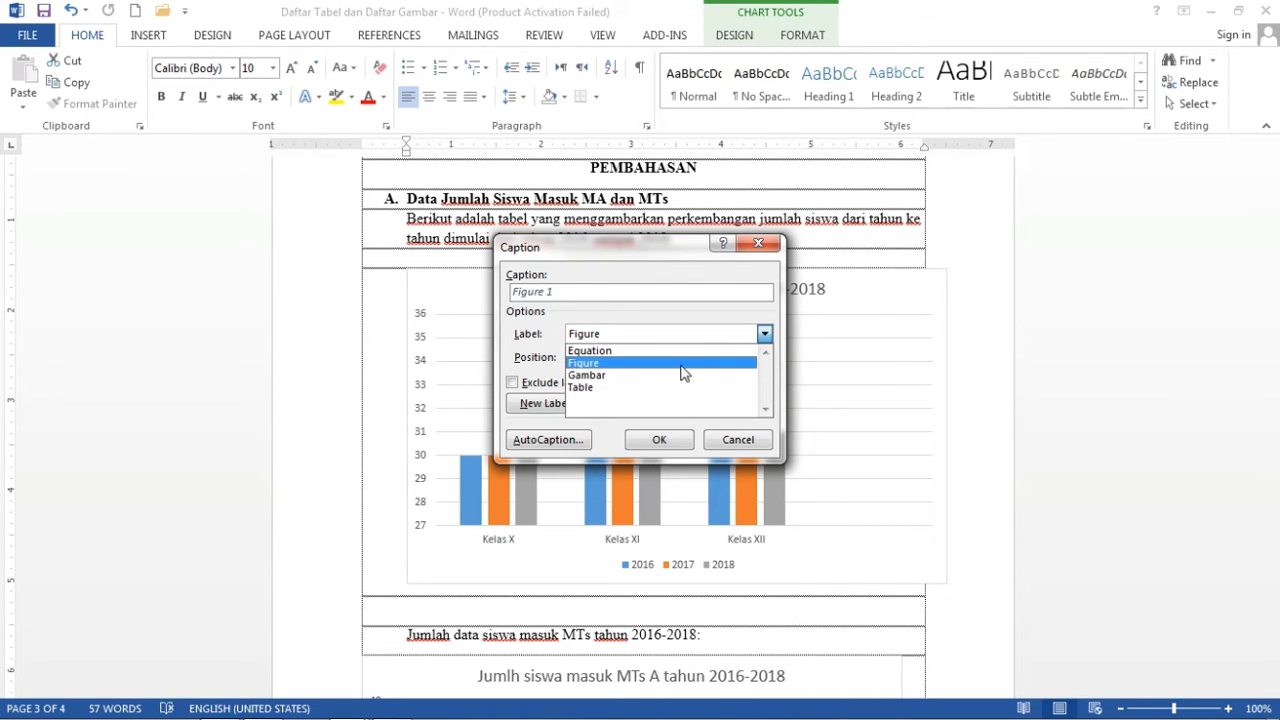
pyautogui.click(662, 389)
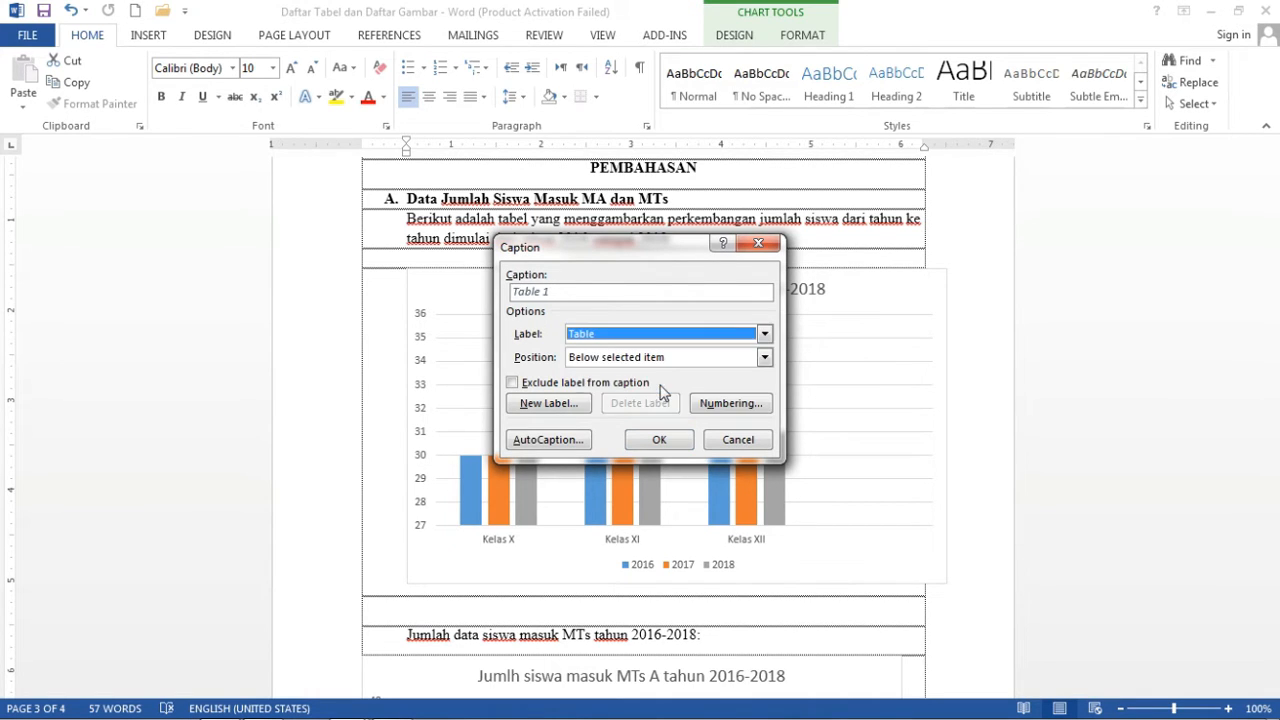
pyautogui.click(561, 293)
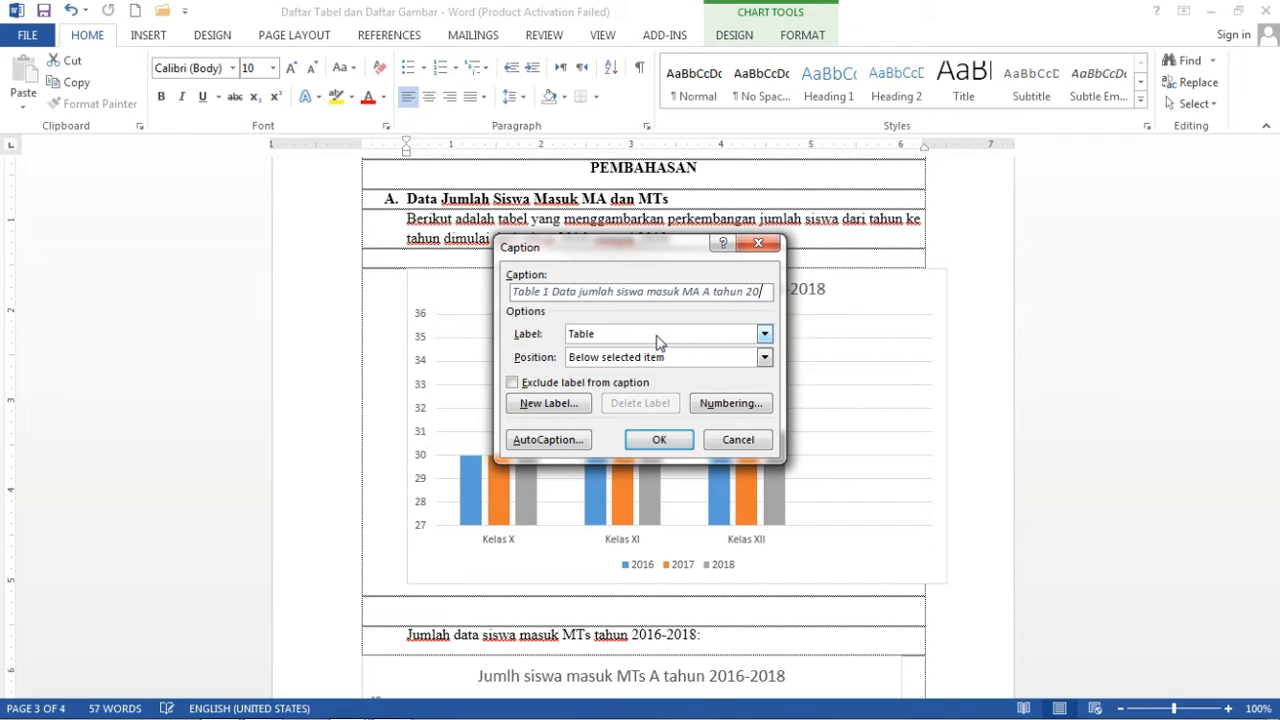
pyautogui.write('-2018')
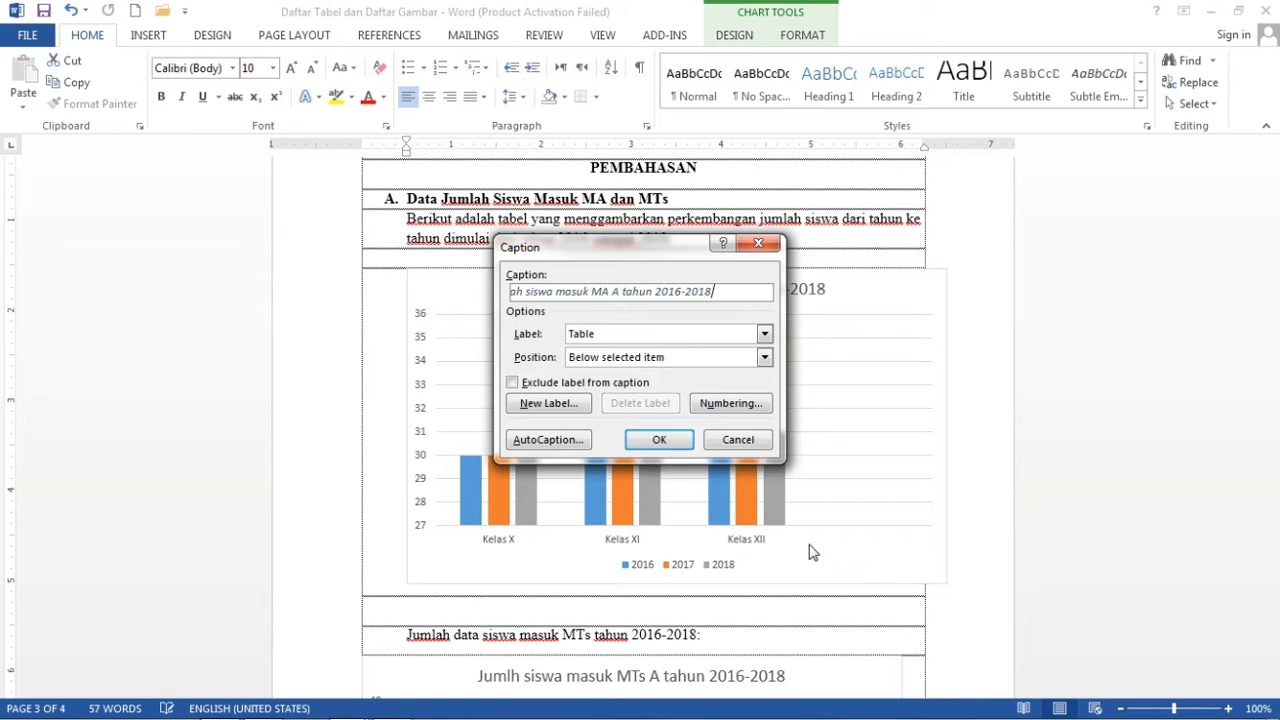
pyautogui.click(765, 360)
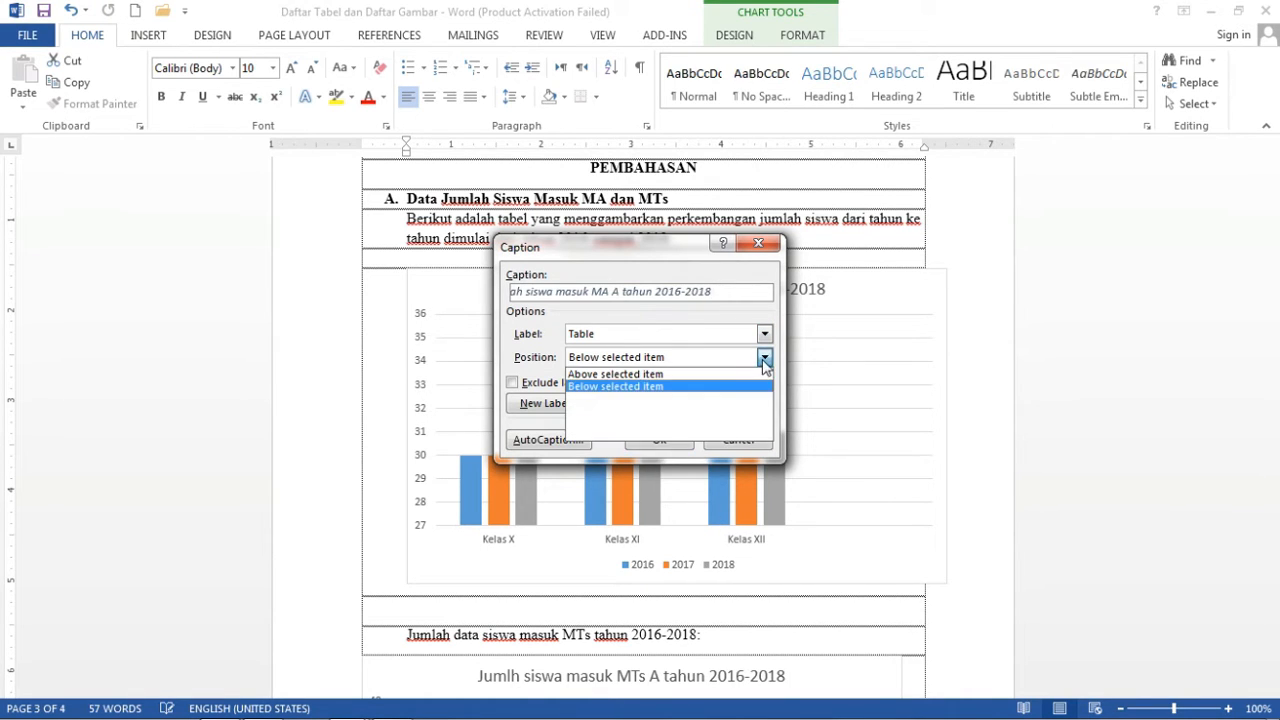
pyautogui.click(645, 387)
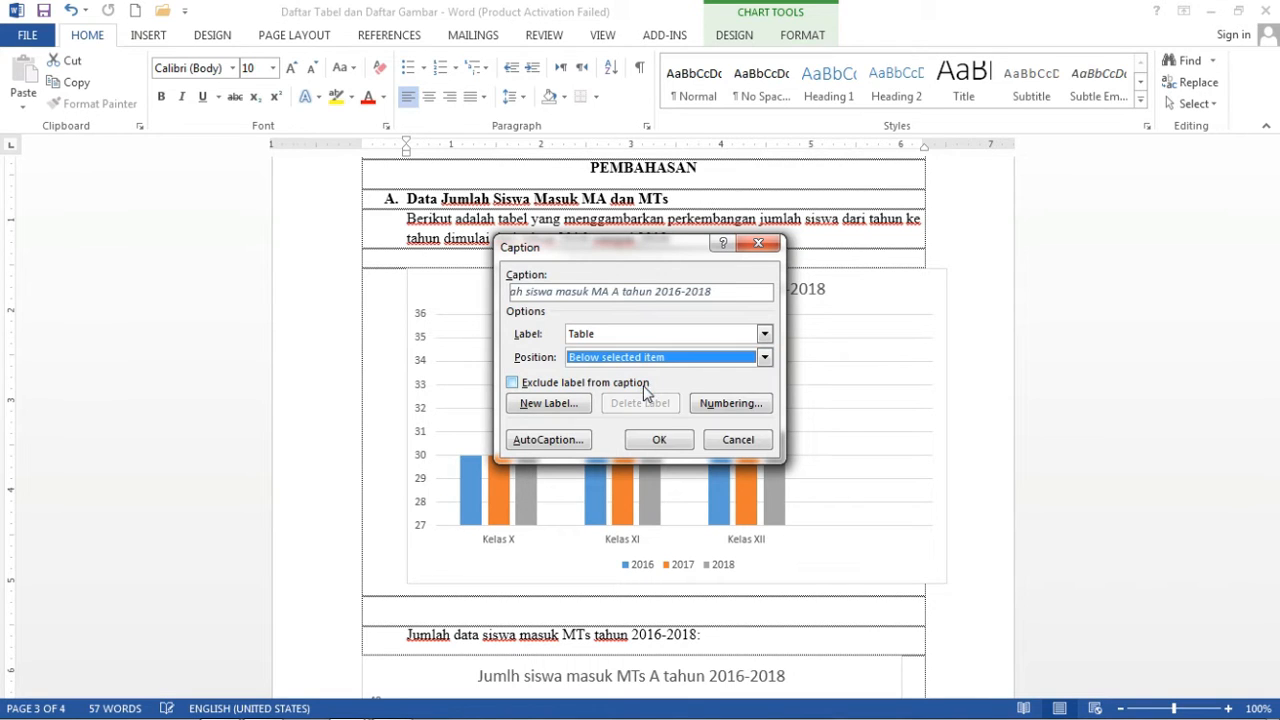
pyautogui.click(665, 441)
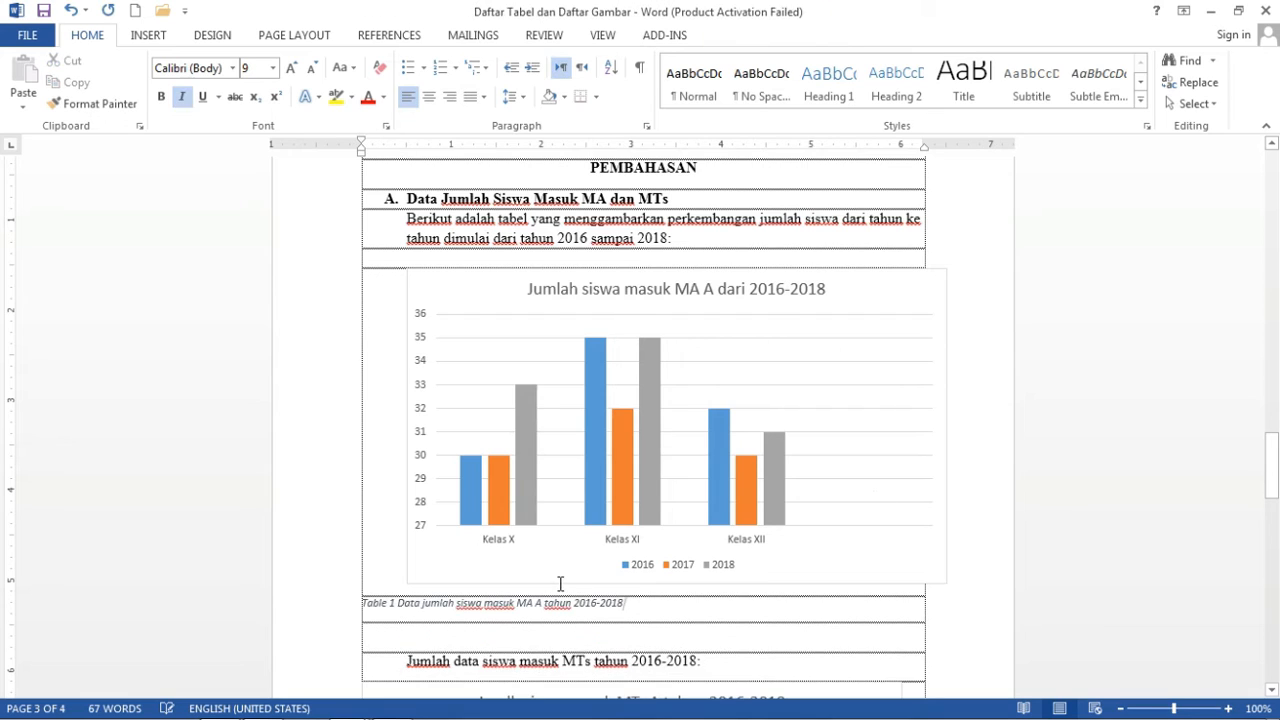
# Center the Table 1 caption and set it in Times New Roman.
pyautogui.tripleClick(363, 603)
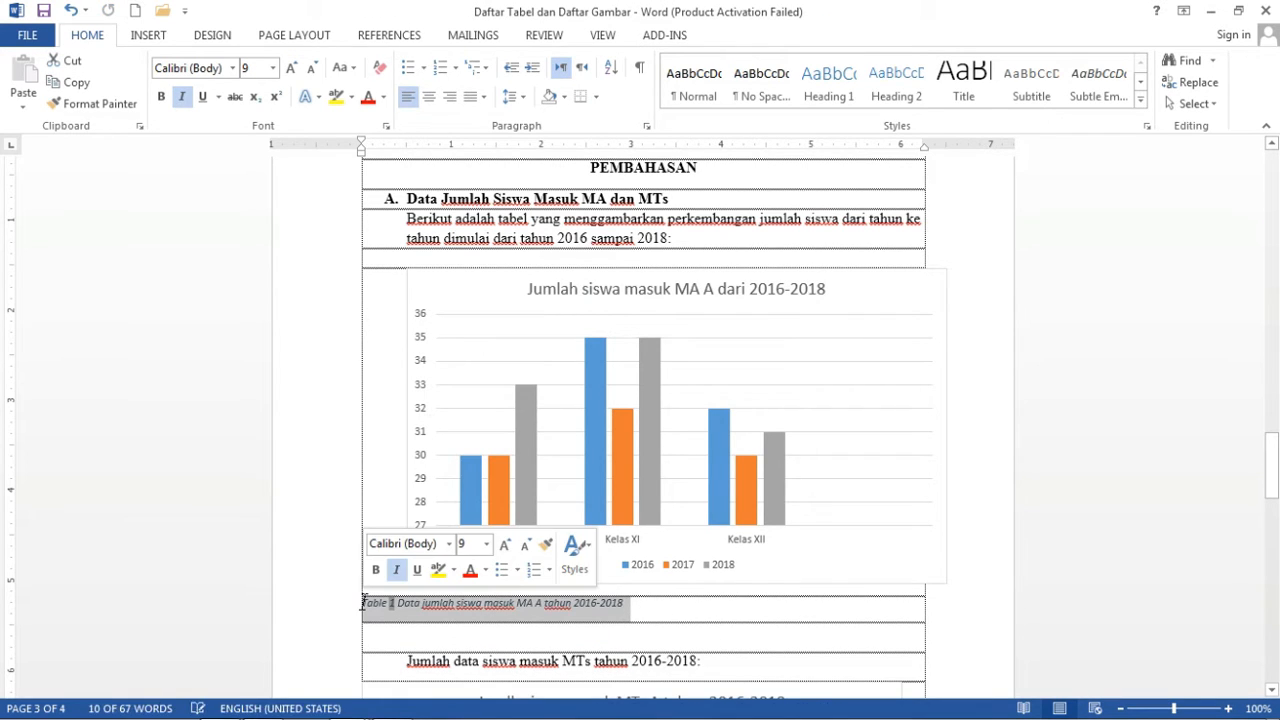
pyautogui.hotkey('ctrl', 'e')
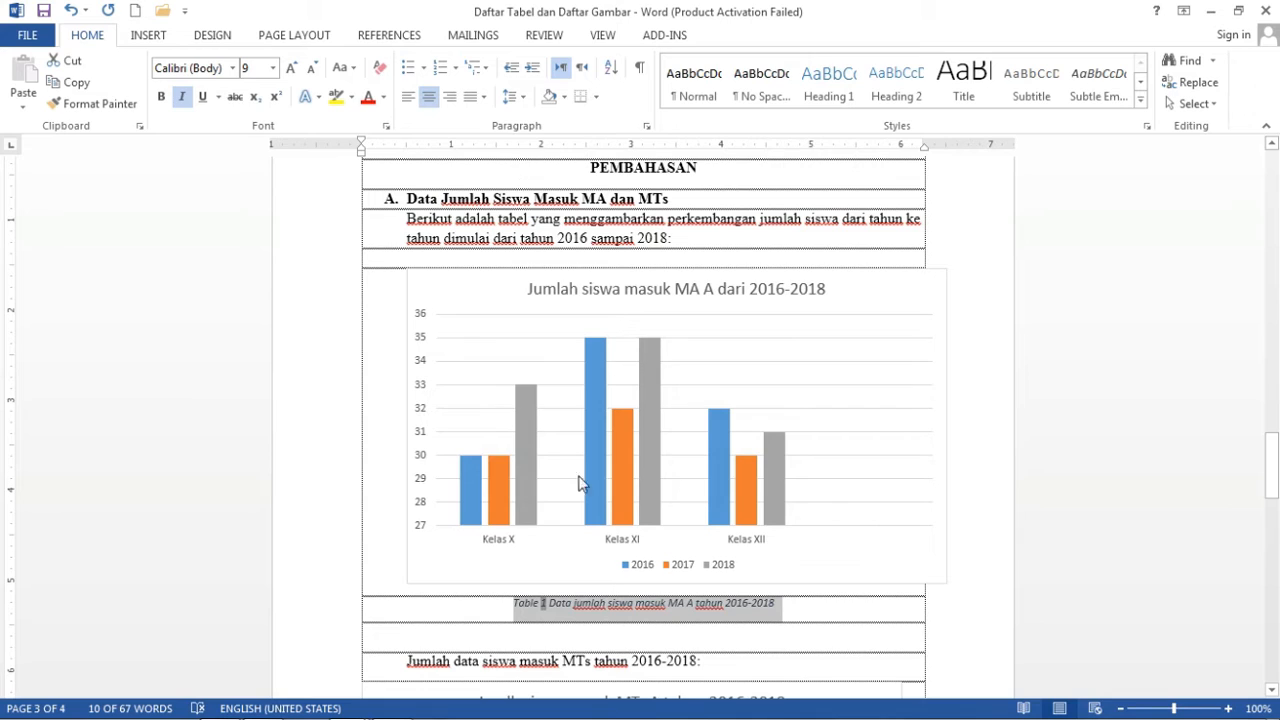
pyautogui.click(214, 72)
pyautogui.write('Times New Ro')
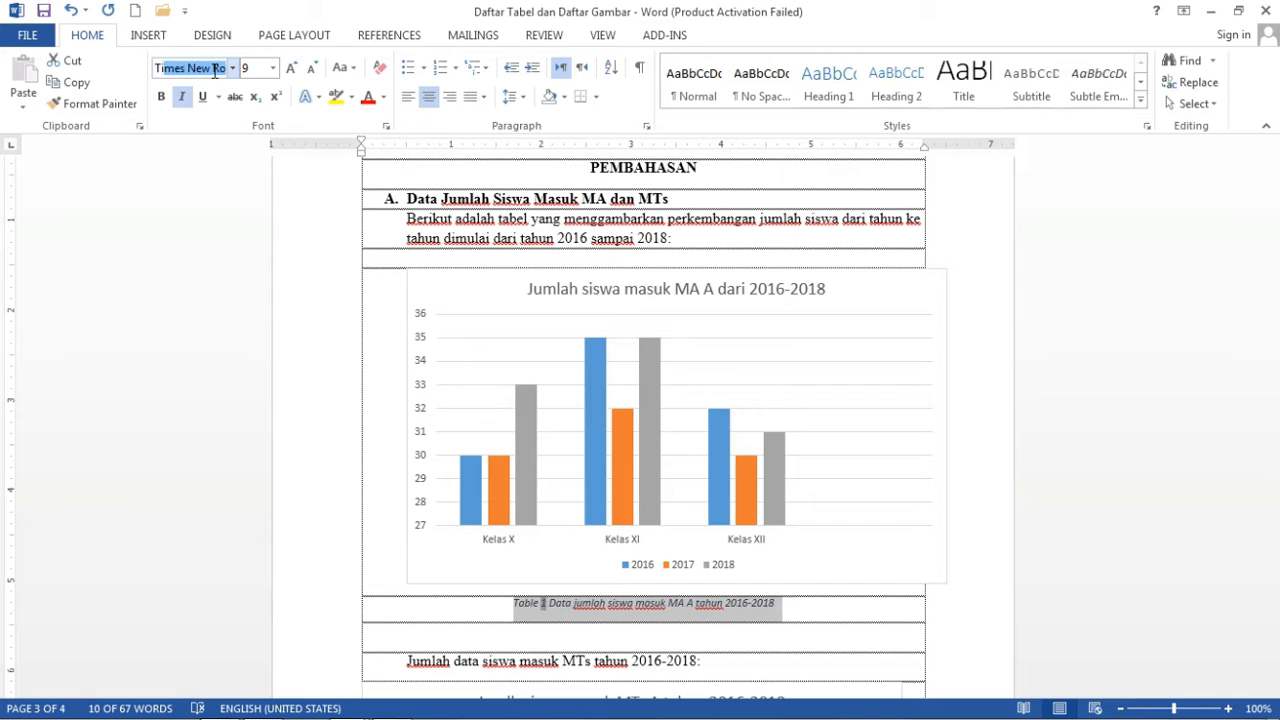
pyautogui.press('Return')
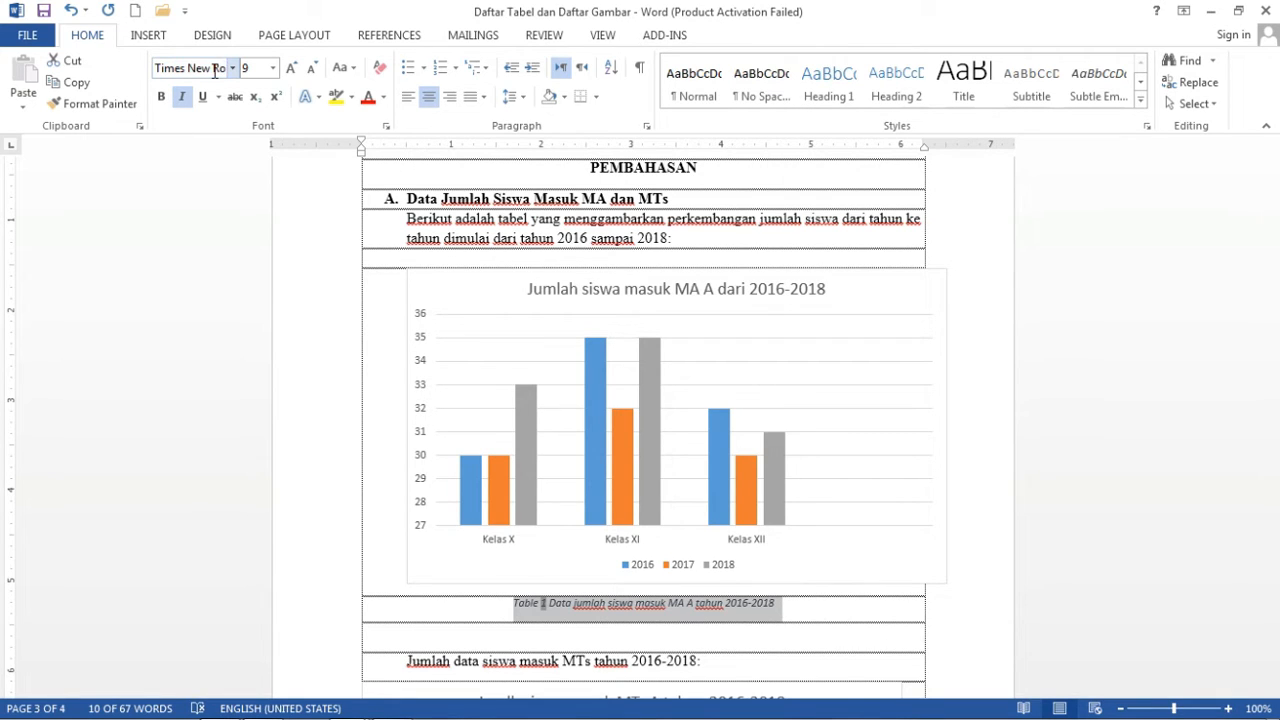
# Reselect the Table 1 caption, check its text colour options, then scroll down to the MTs chart.
pyautogui.click(670, 605)
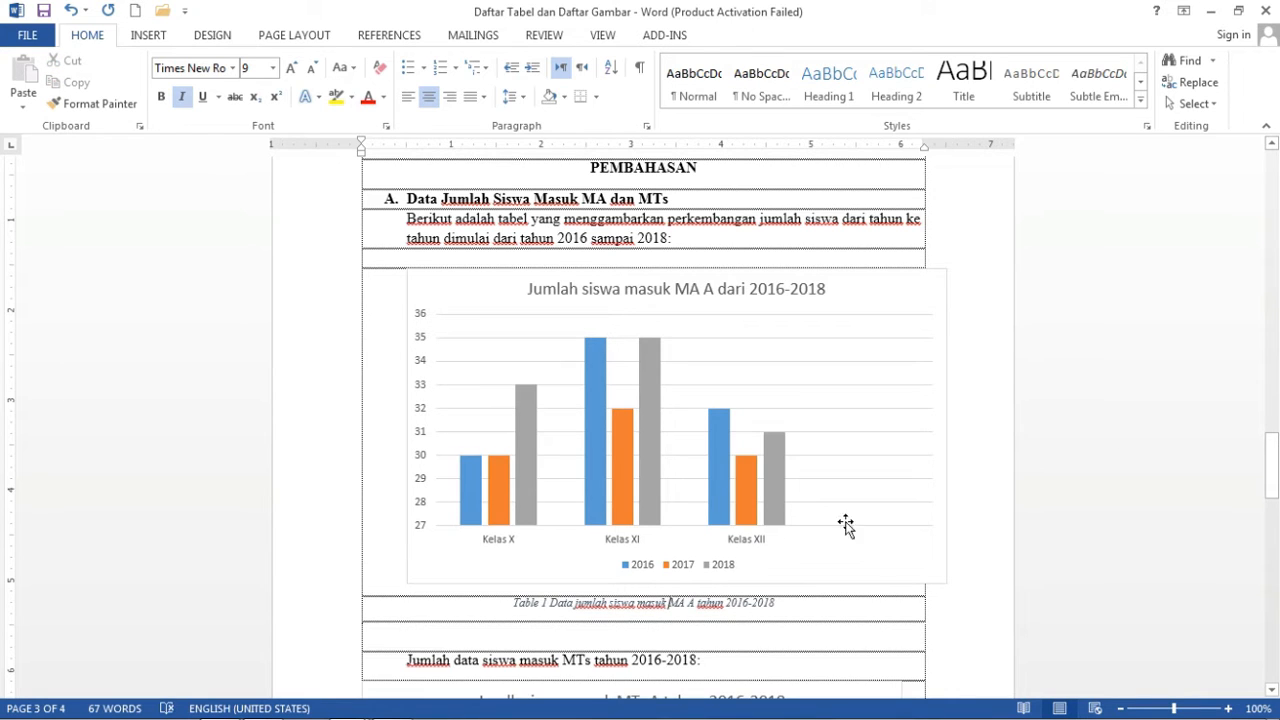
pyautogui.moveTo(783, 605); pyautogui.dragTo(513, 604)
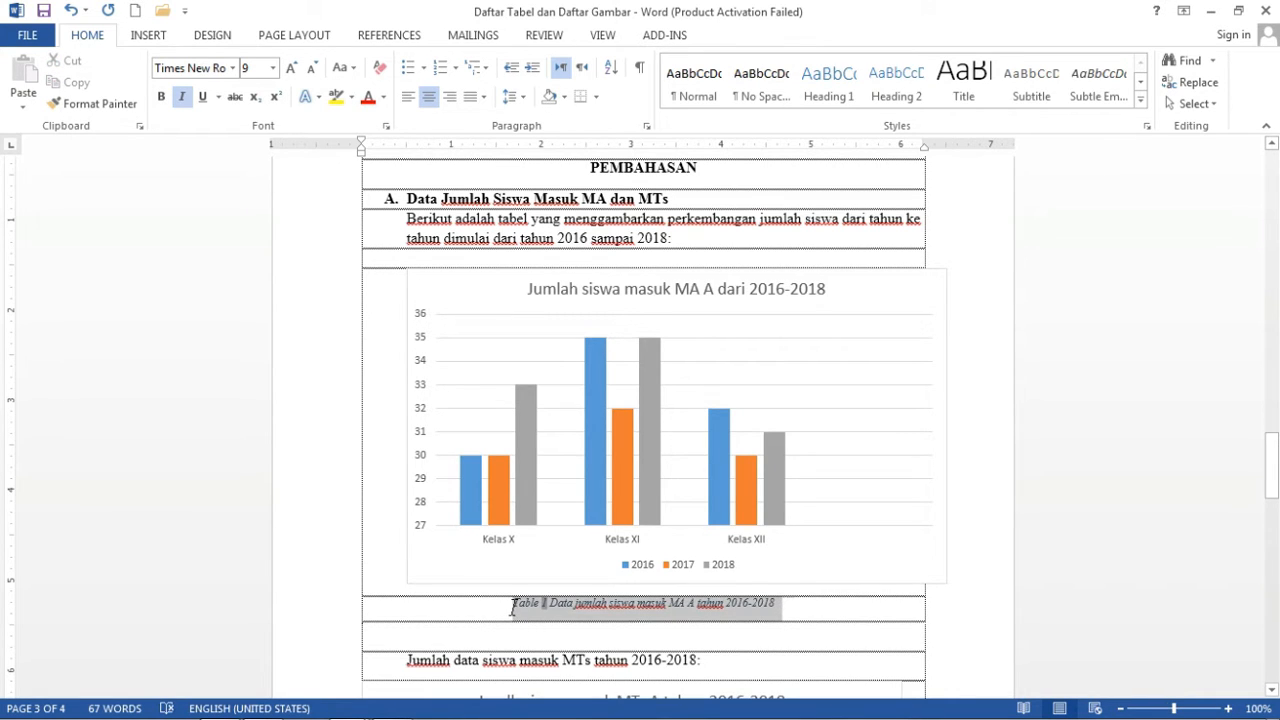
pyautogui.click(383, 97)
pyautogui.click(375, 121)
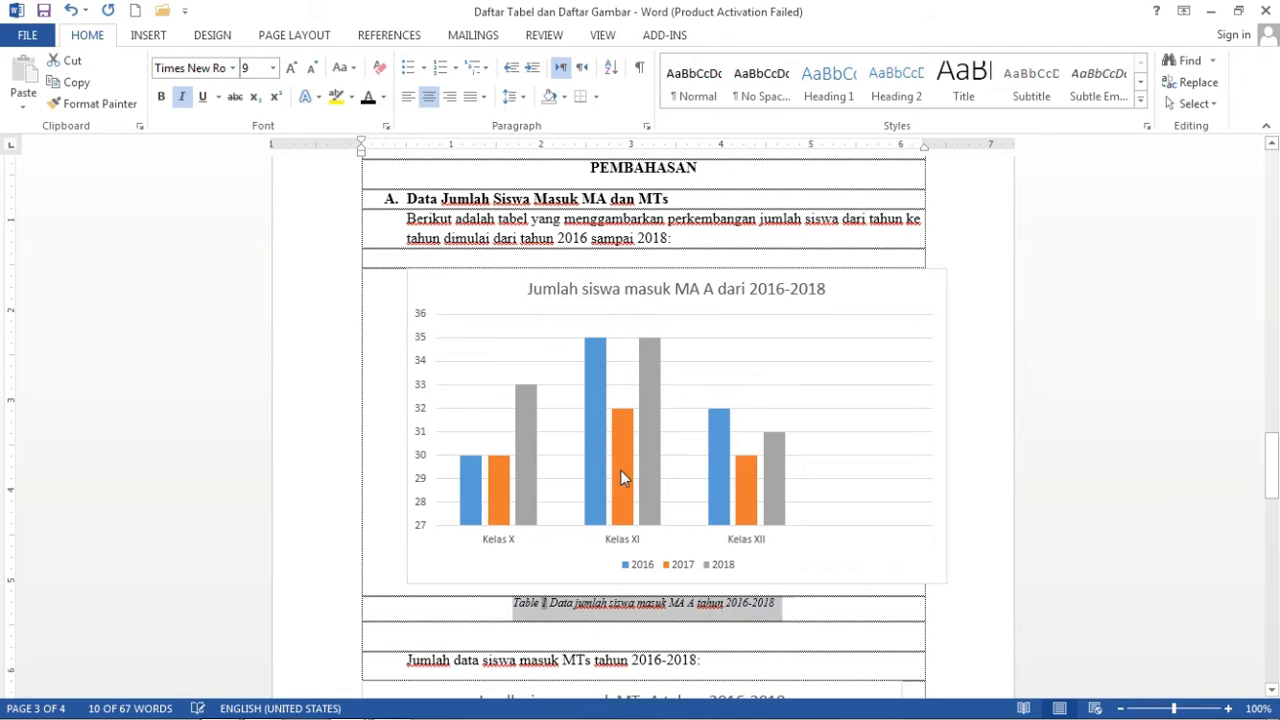
pyautogui.moveTo(1272, 465); pyautogui.dragTo(1274, 532)
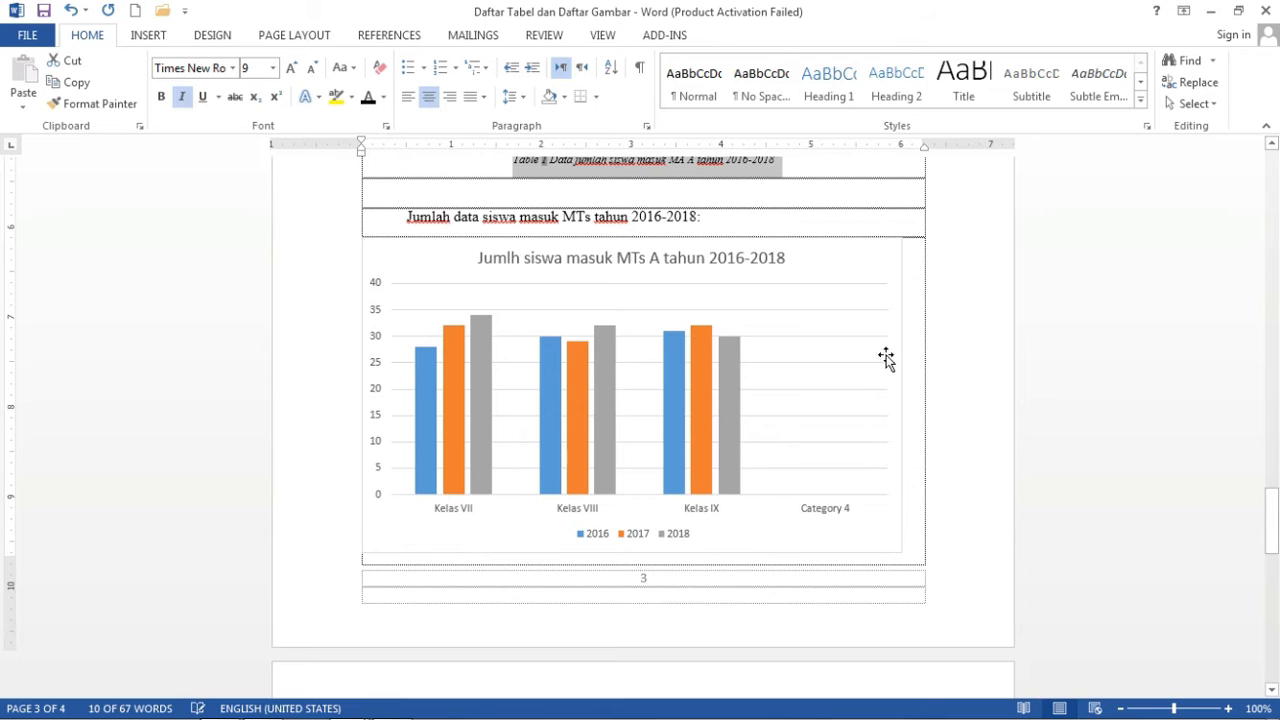
# Caption the MTs chart 'Table 2 Daftar siswa masuk MTs A tahun 2016-2018'.
pyautogui.click(805, 243)
pyautogui.rightClick(806, 243)
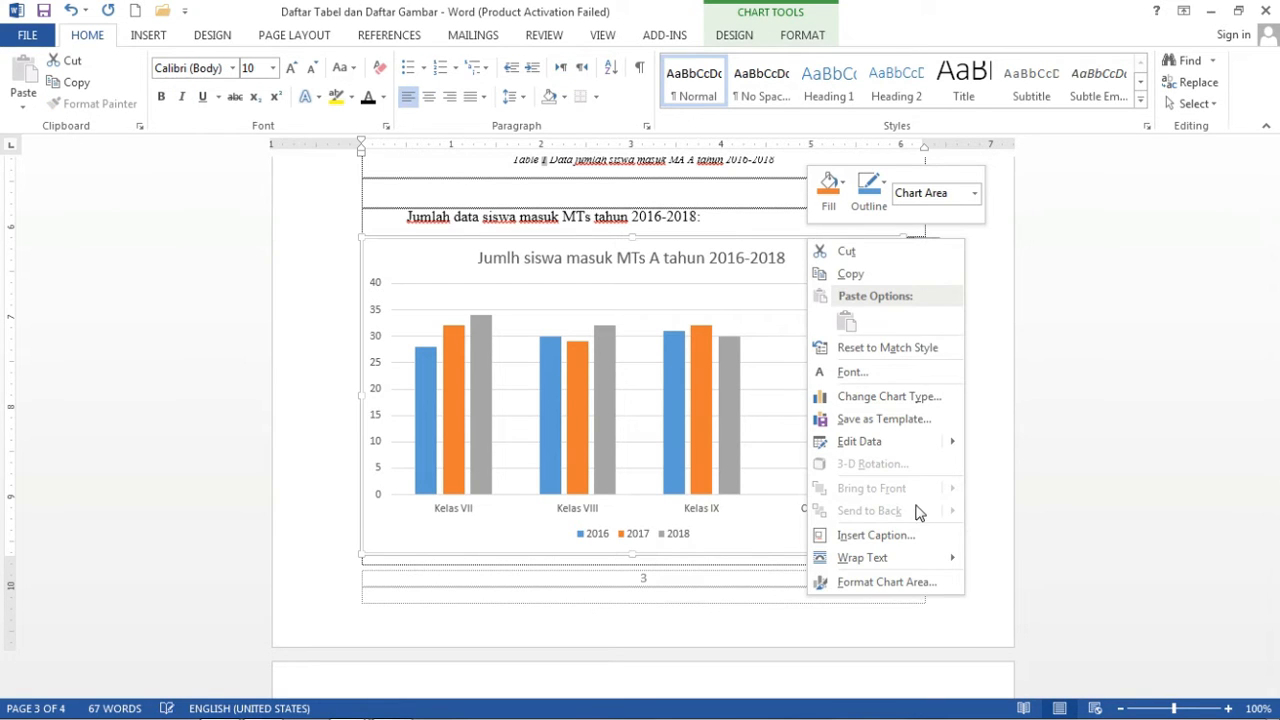
pyautogui.click(900, 536)
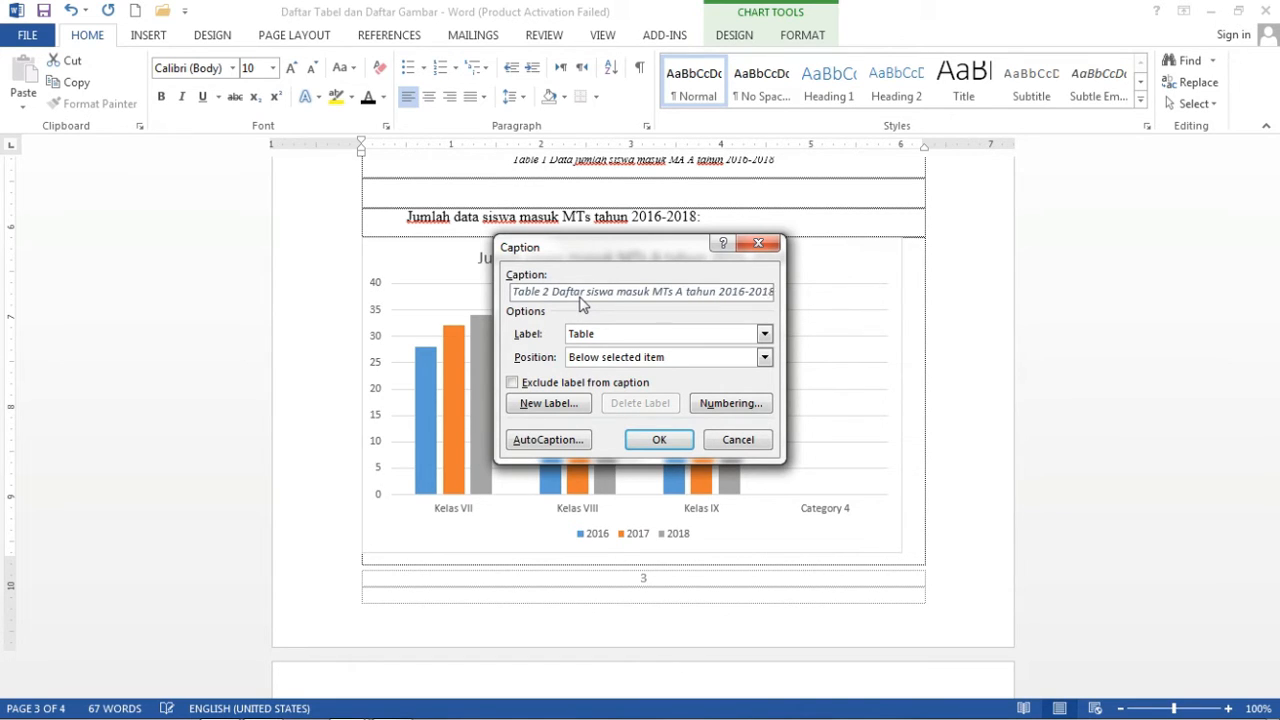
pyautogui.press('End')
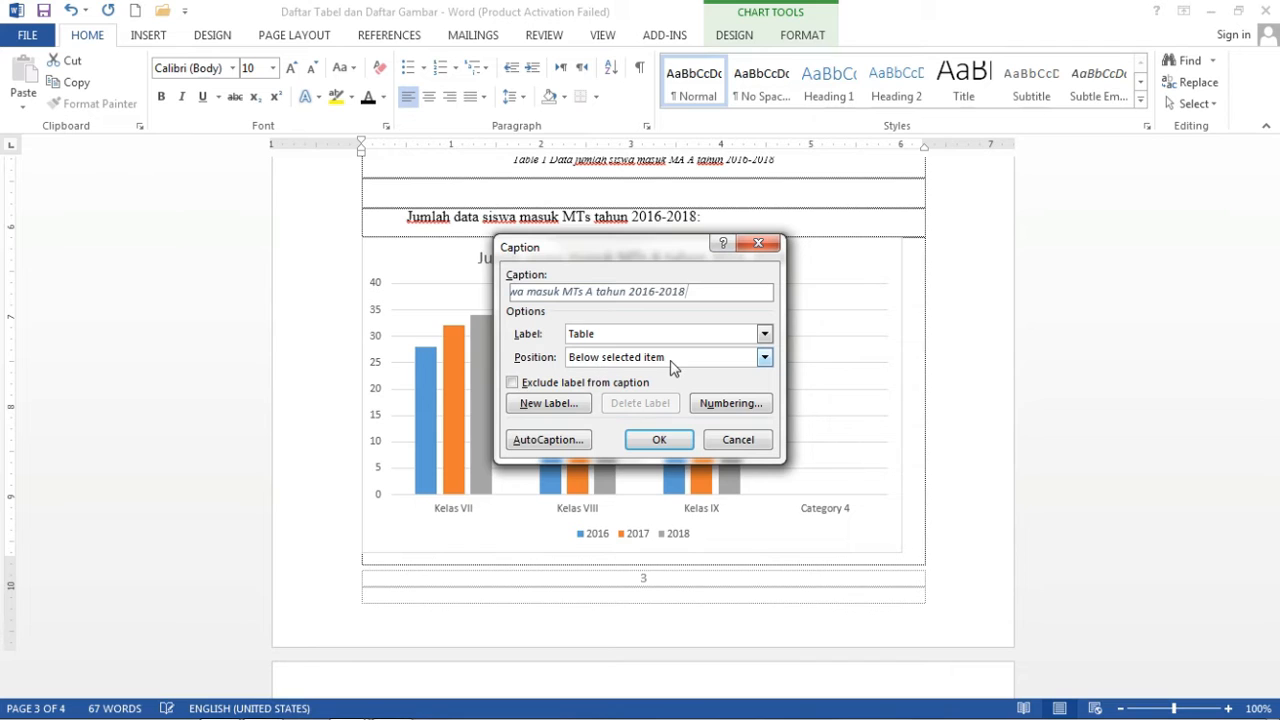
pyautogui.click(661, 441)
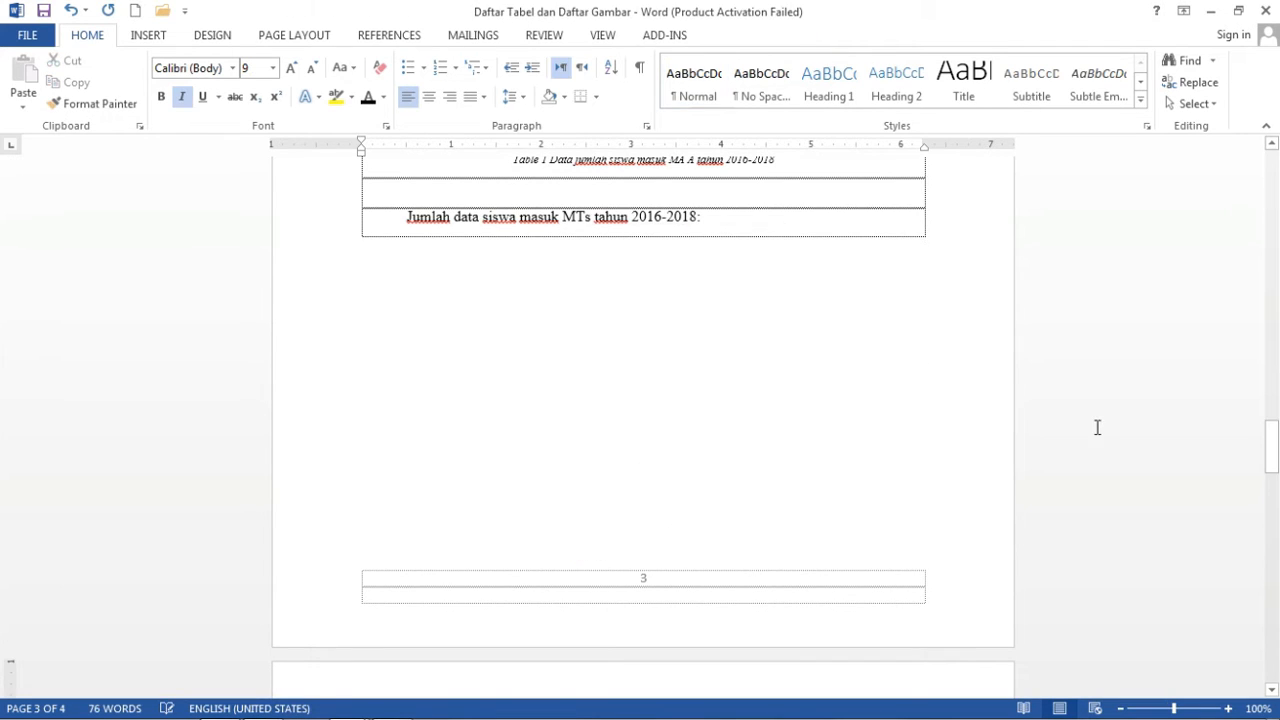
# Delete the empty row below the Table 1 caption.
pyautogui.moveTo(1273, 450); pyautogui.dragTo(1271, 439)
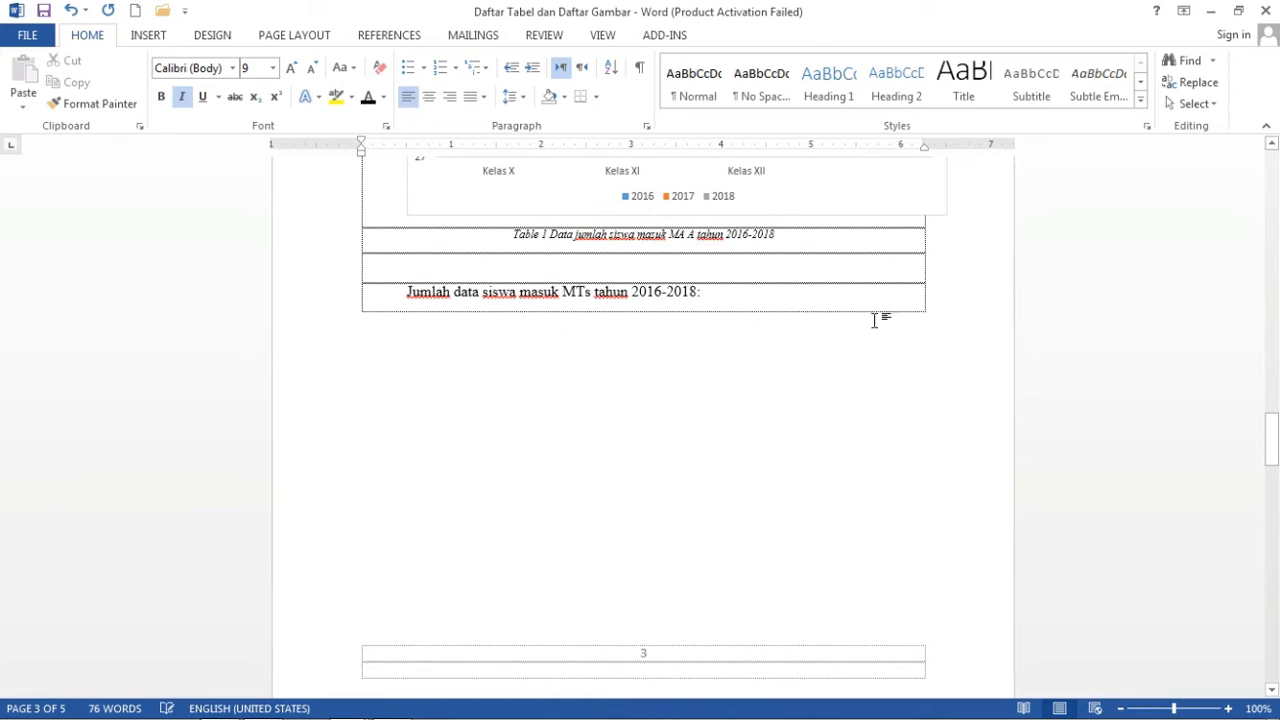
pyautogui.click(568, 267)
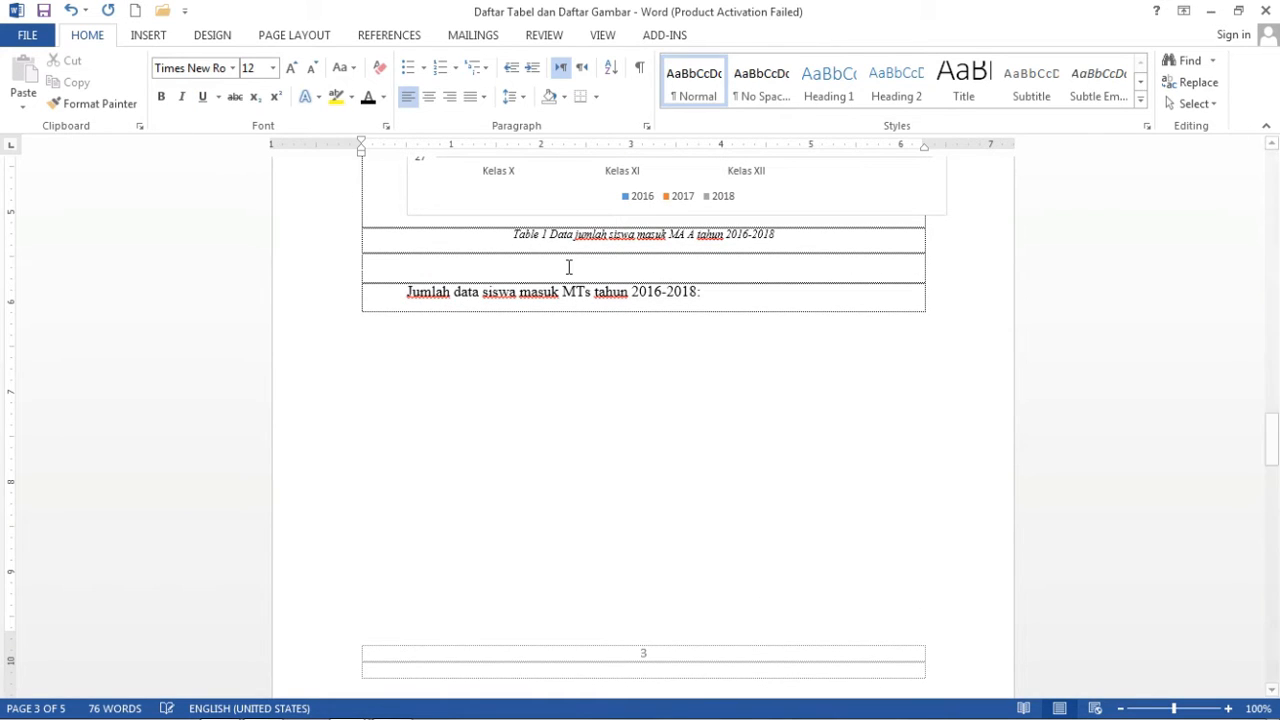
pyautogui.press('BackSpace')
pyautogui.scroll(-1, 1270, 512)
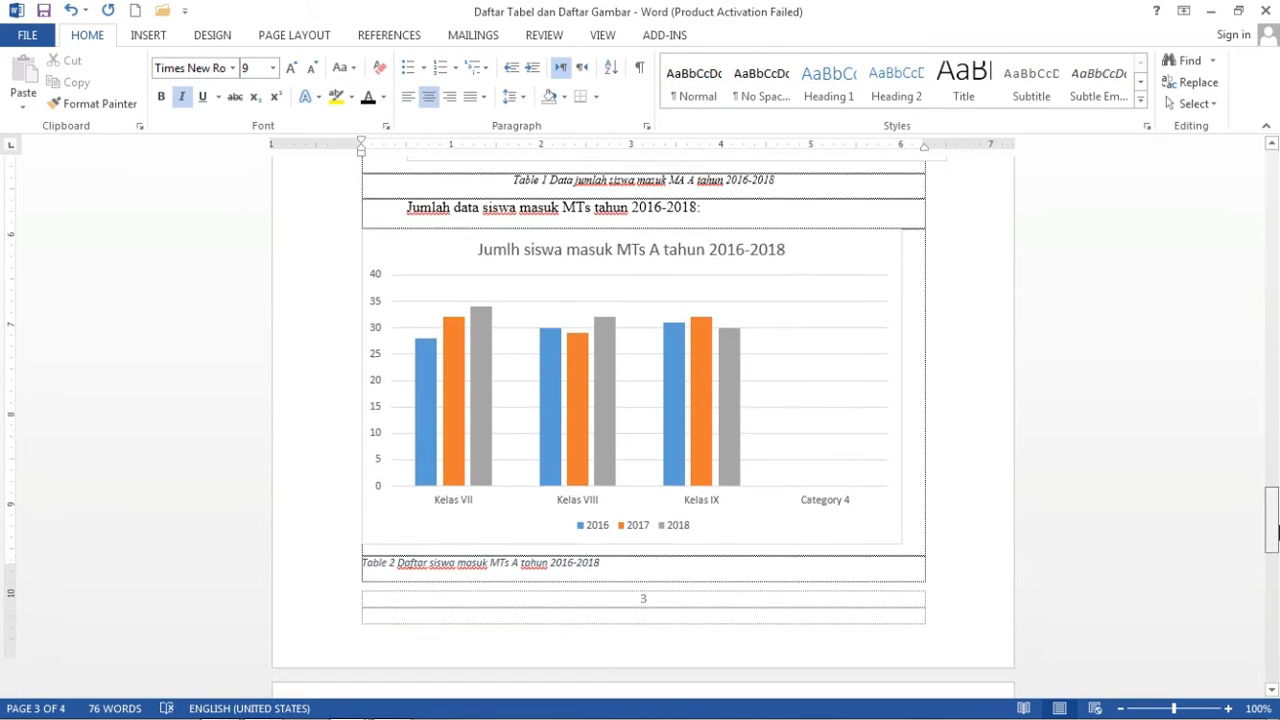
# Set the Table 2 caption in Times New Roman, centred, then return to the DAFTAR TABEL page.
pyautogui.click(607, 549)
pyautogui.moveTo(461, 541); pyautogui.dragTo(371, 546)
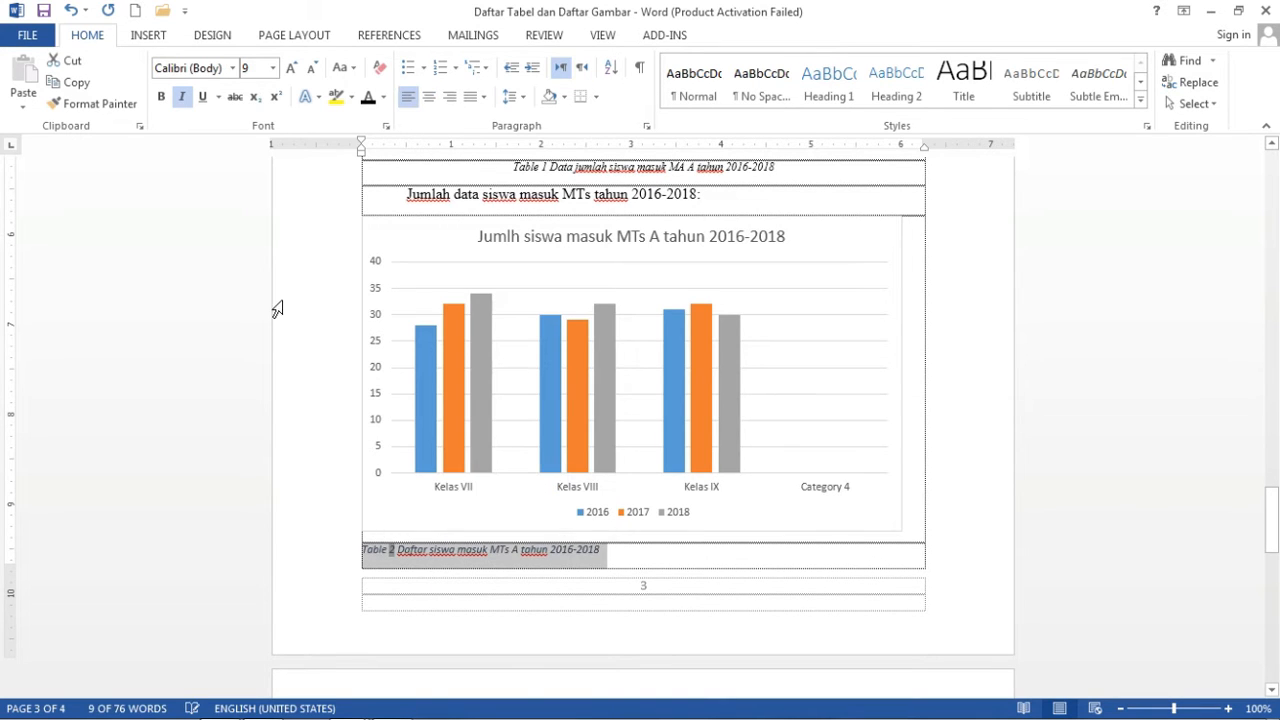
pyautogui.click(191, 67)
pyautogui.write('Times New Ro')
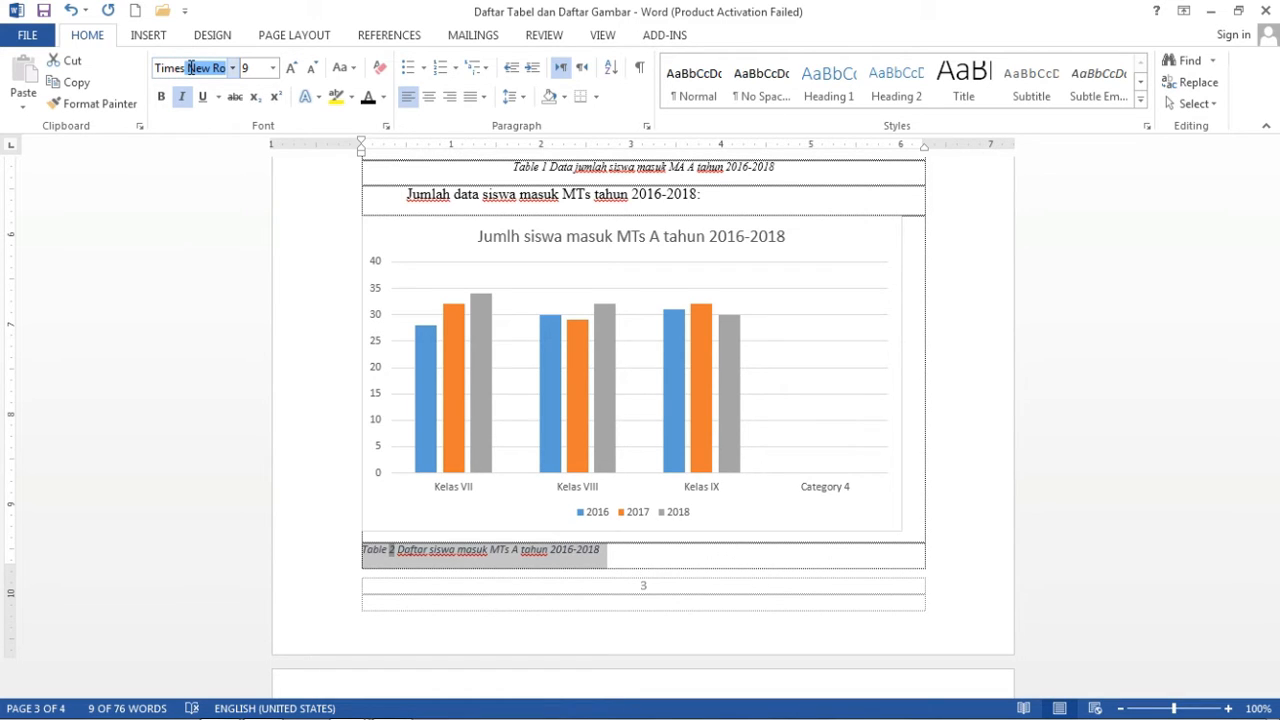
pyautogui.press('Return')
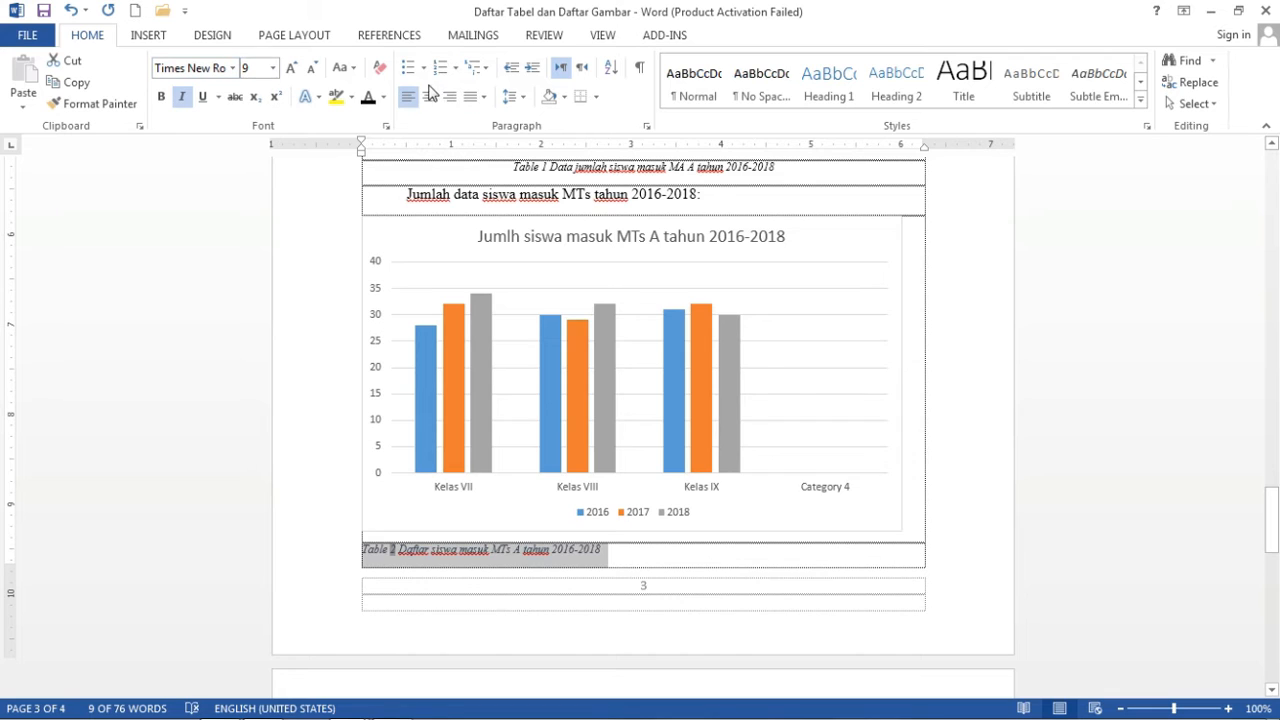
pyautogui.click(428, 96)
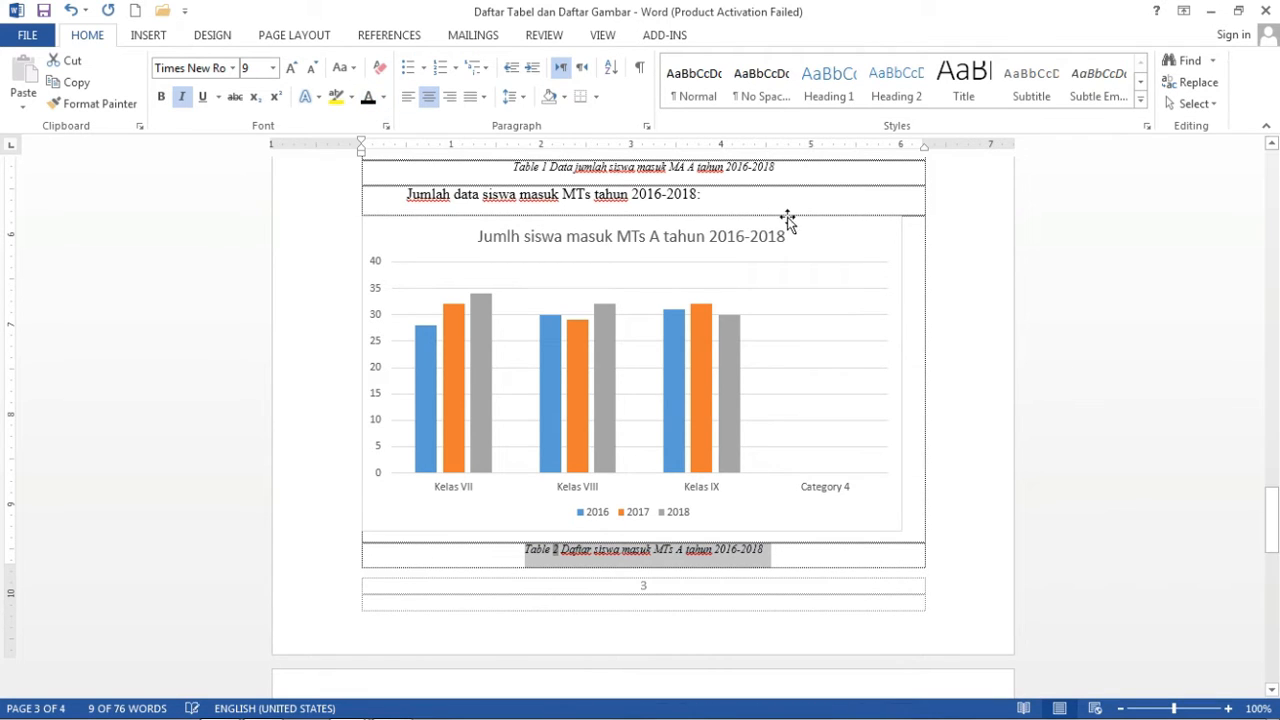
pyautogui.moveTo(1273, 537); pyautogui.dragTo(1277, 190)
# Insert a table of figures under DAFTAR TABEL listing Table 1 and Table 2 with page numbers.
pyautogui.scroll(1, 966, 220)
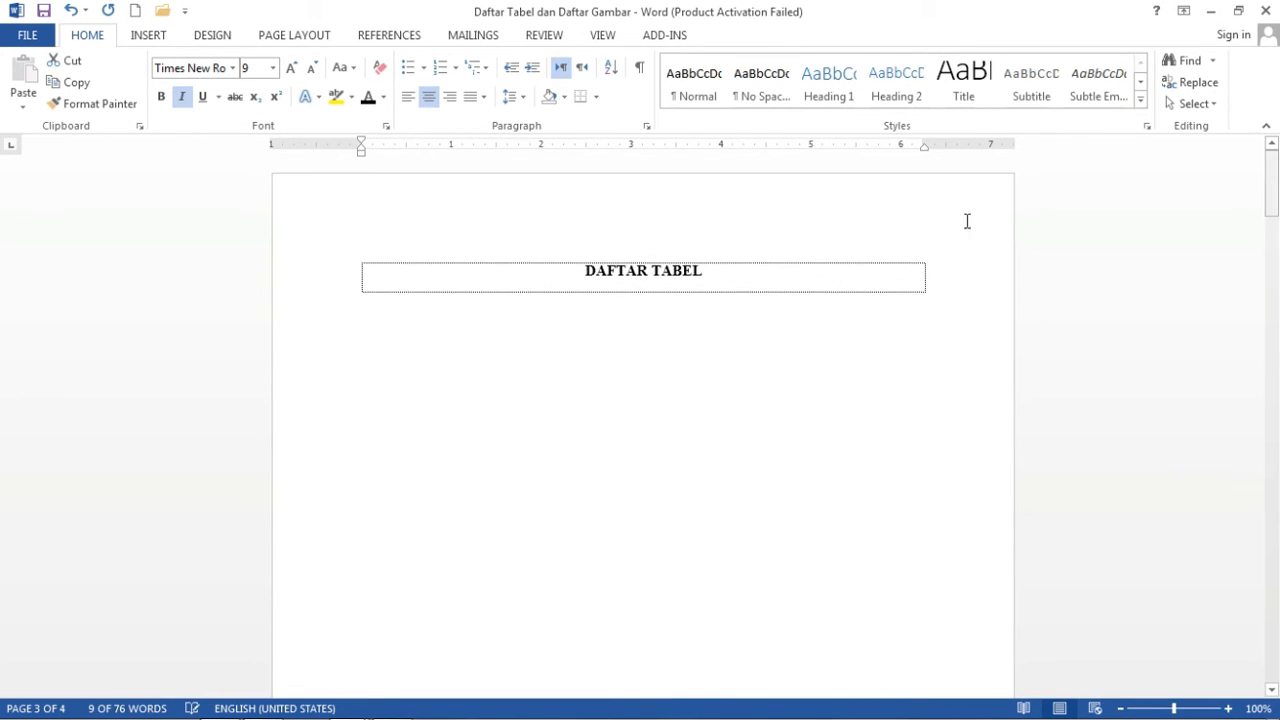
pyautogui.click(720, 291)
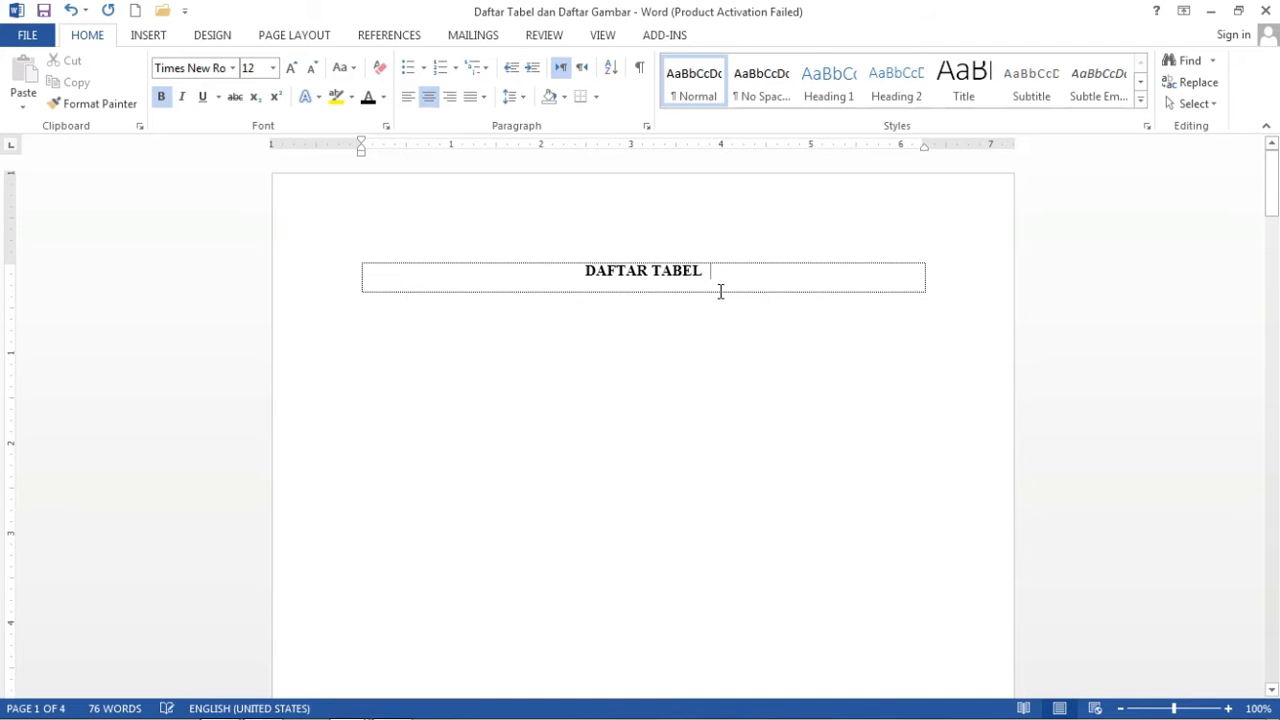
pyautogui.press('Return')
pyautogui.click(370, 37)
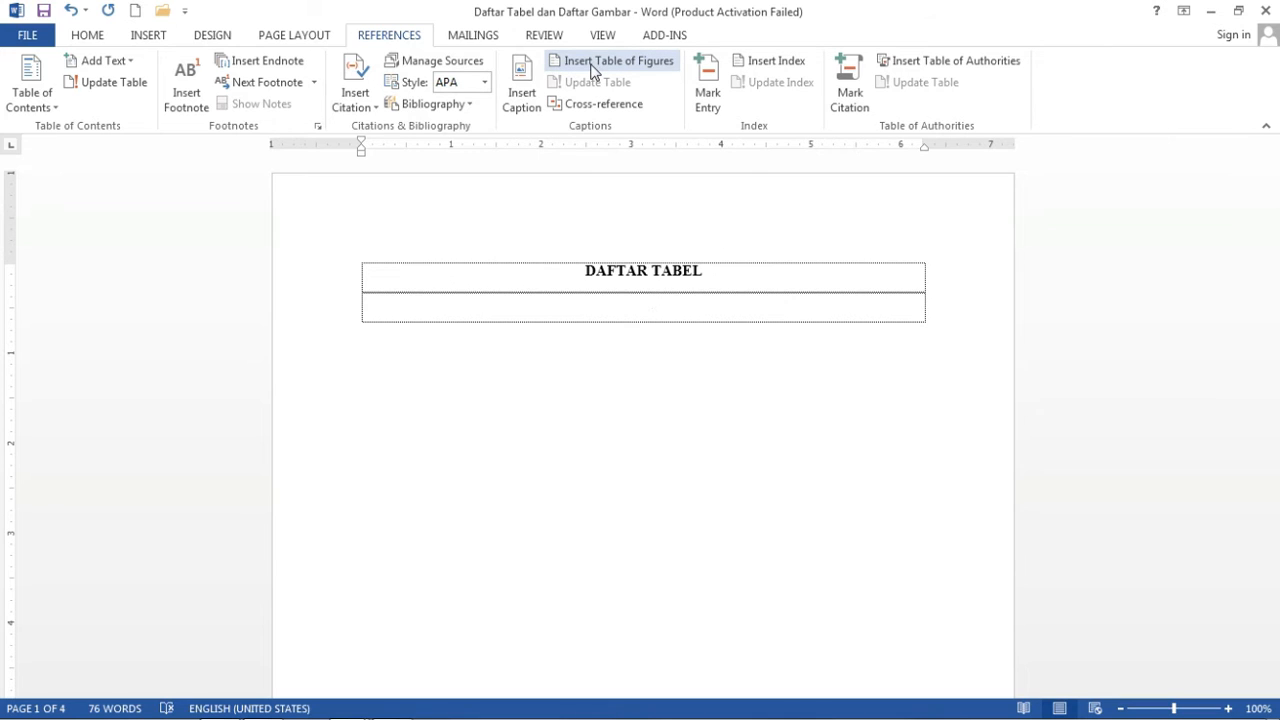
pyautogui.click(628, 64)
pyautogui.click(628, 64)
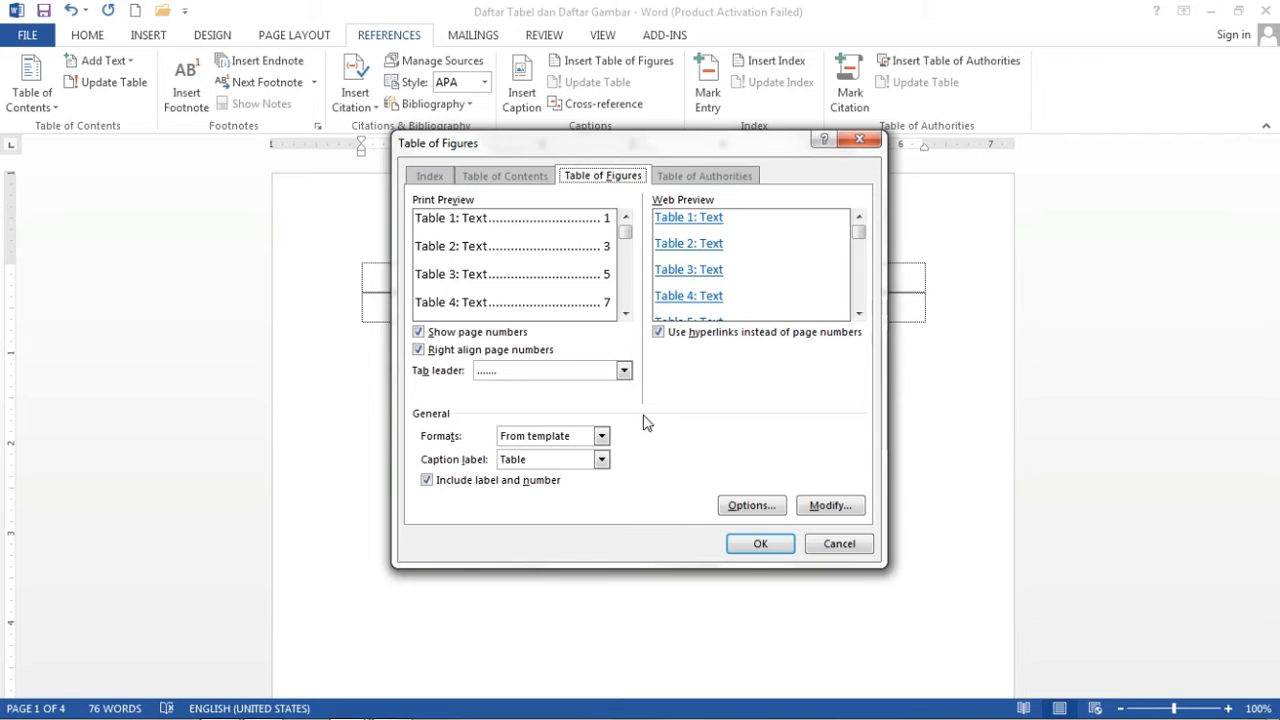
pyautogui.click(760, 545)
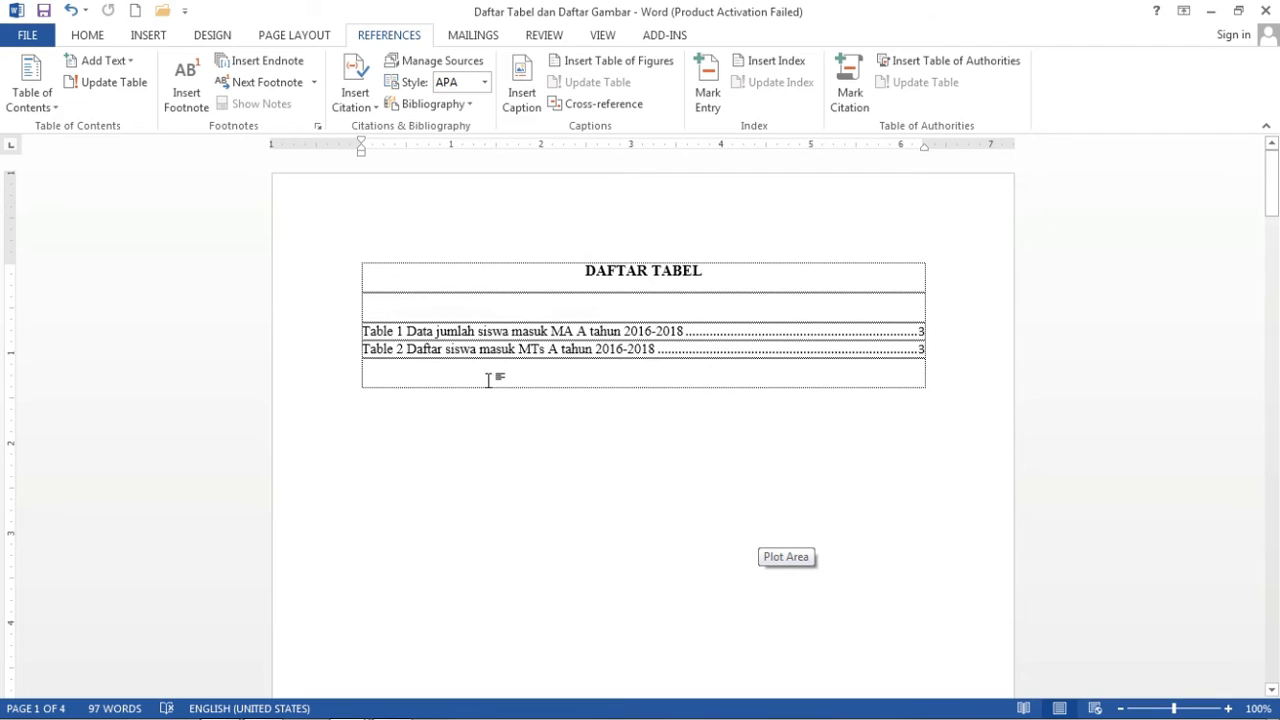
pyautogui.moveTo(491, 374); pyautogui.dragTo(356, 333)
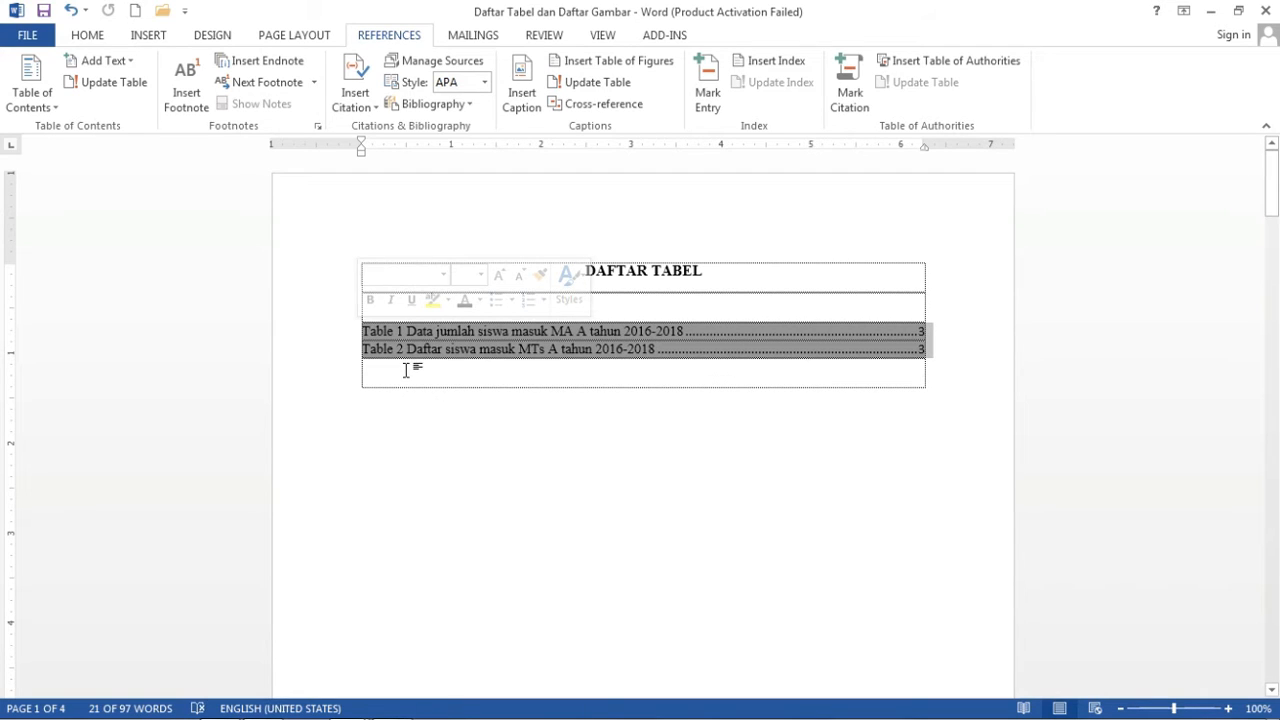
# Format the DAFTAR TABEL entries in Times New Roman 12 with 1.5 line spacing.
pyautogui.click(85, 36)
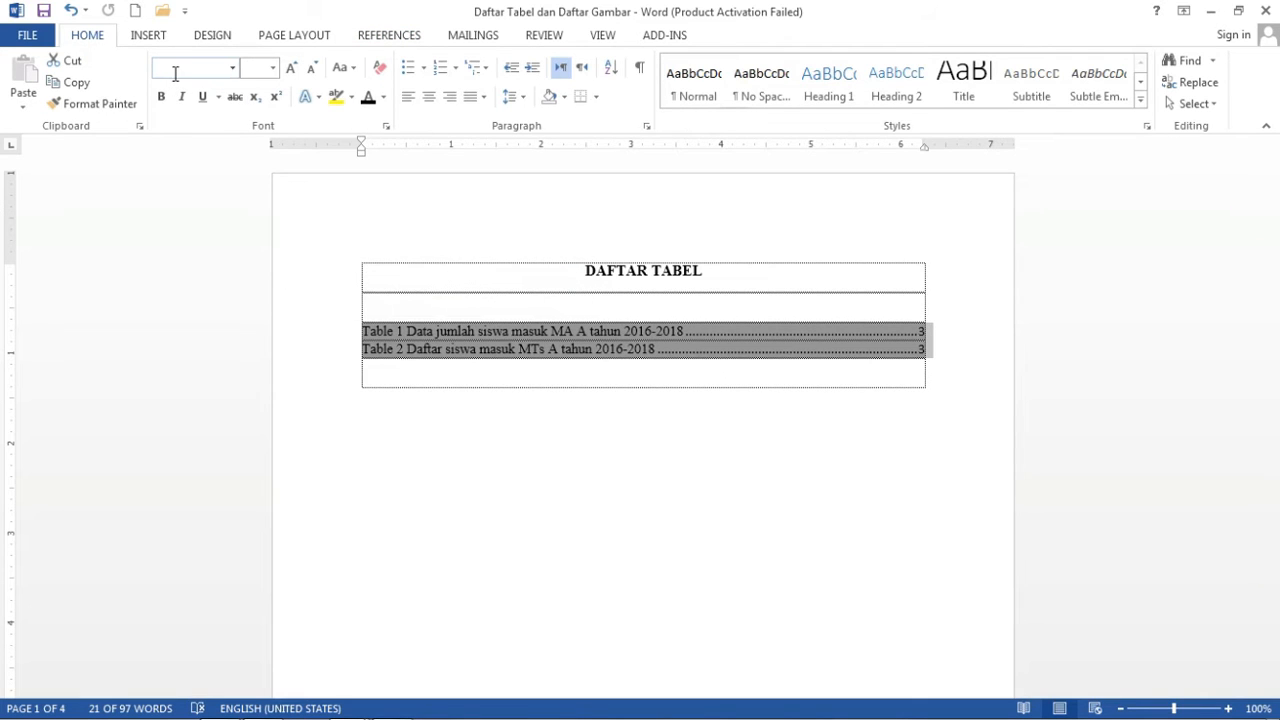
pyautogui.click(175, 70)
pyautogui.press('Return')
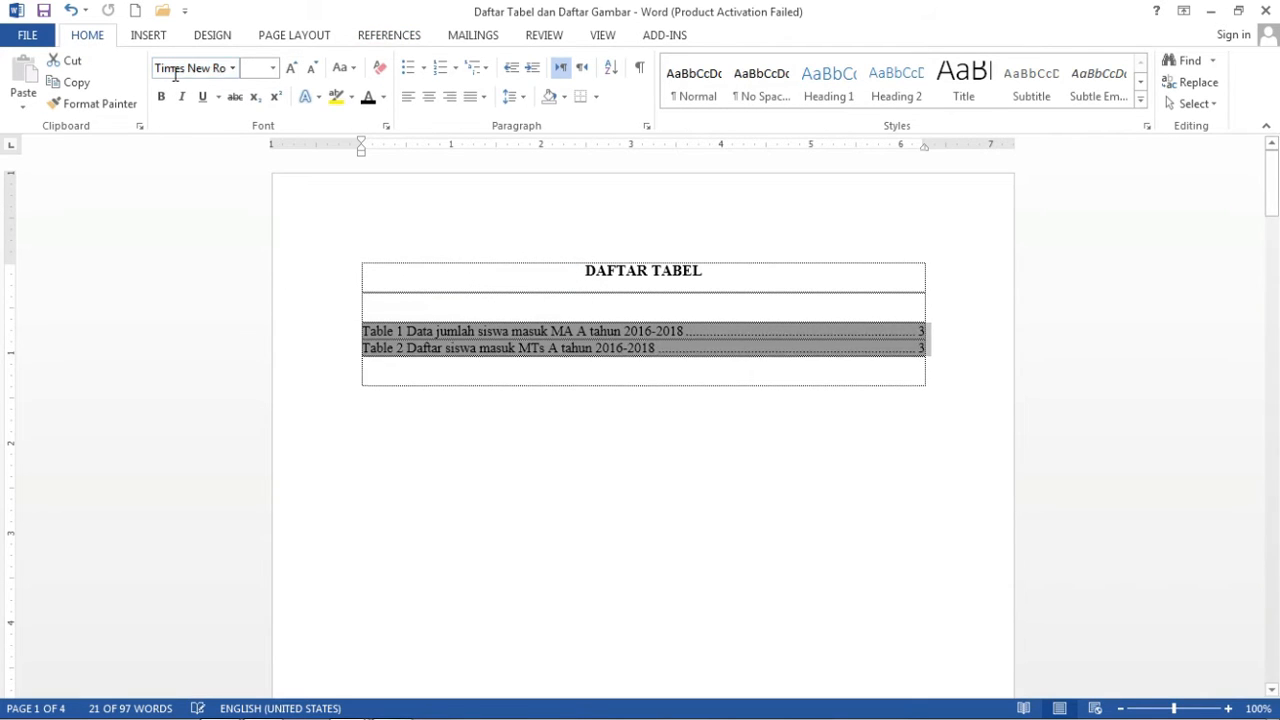
pyautogui.click(249, 68)
pyautogui.write('12')
pyautogui.press('Return')
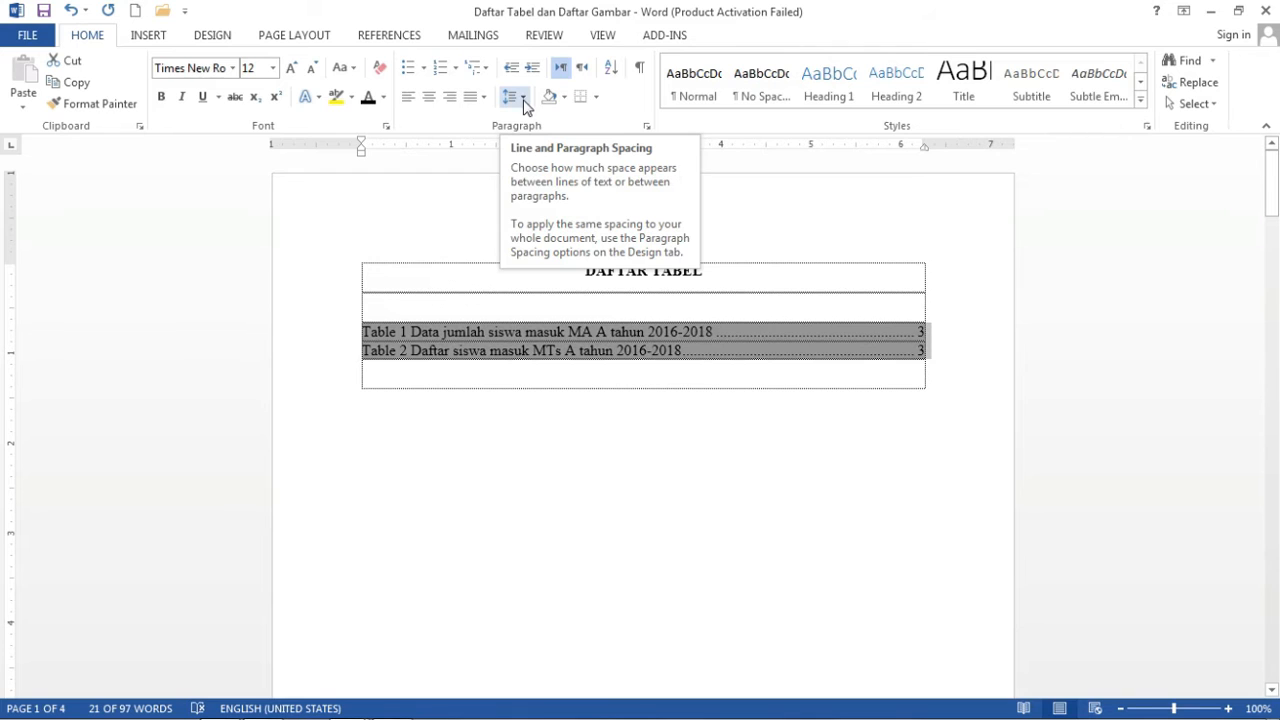
pyautogui.click(523, 97)
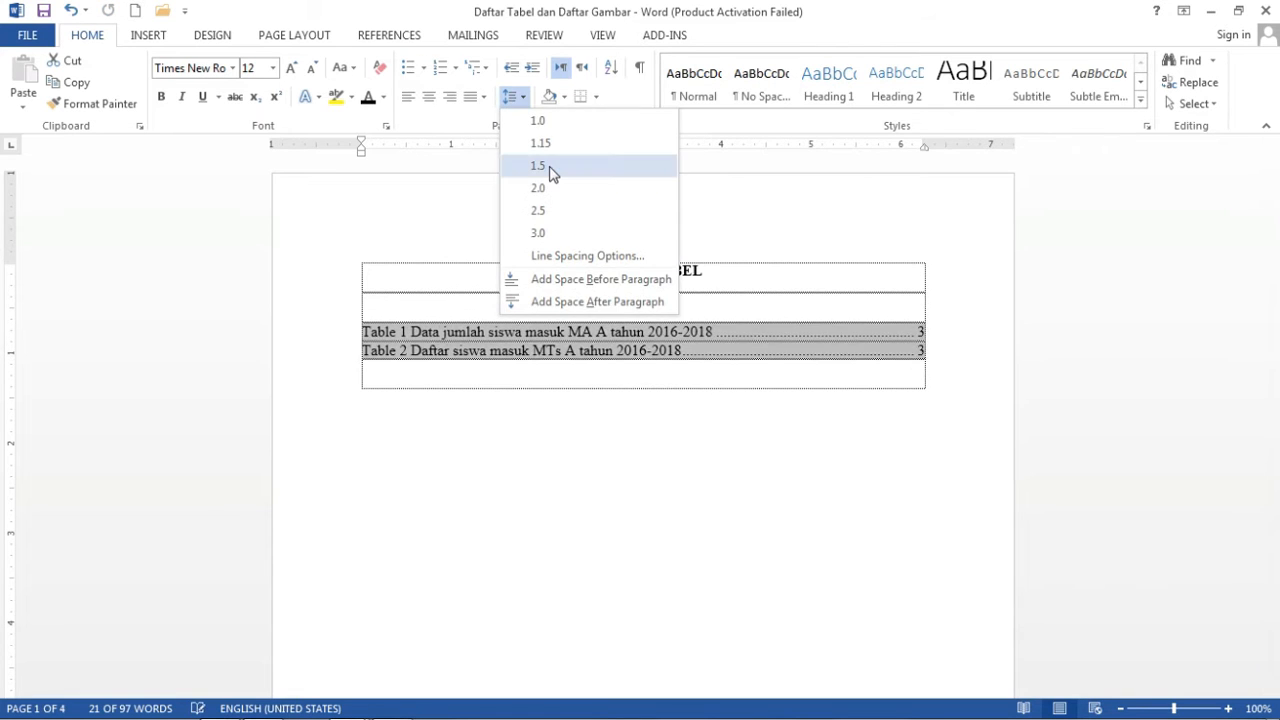
pyautogui.click(596, 375)
pyautogui.click(600, 372)
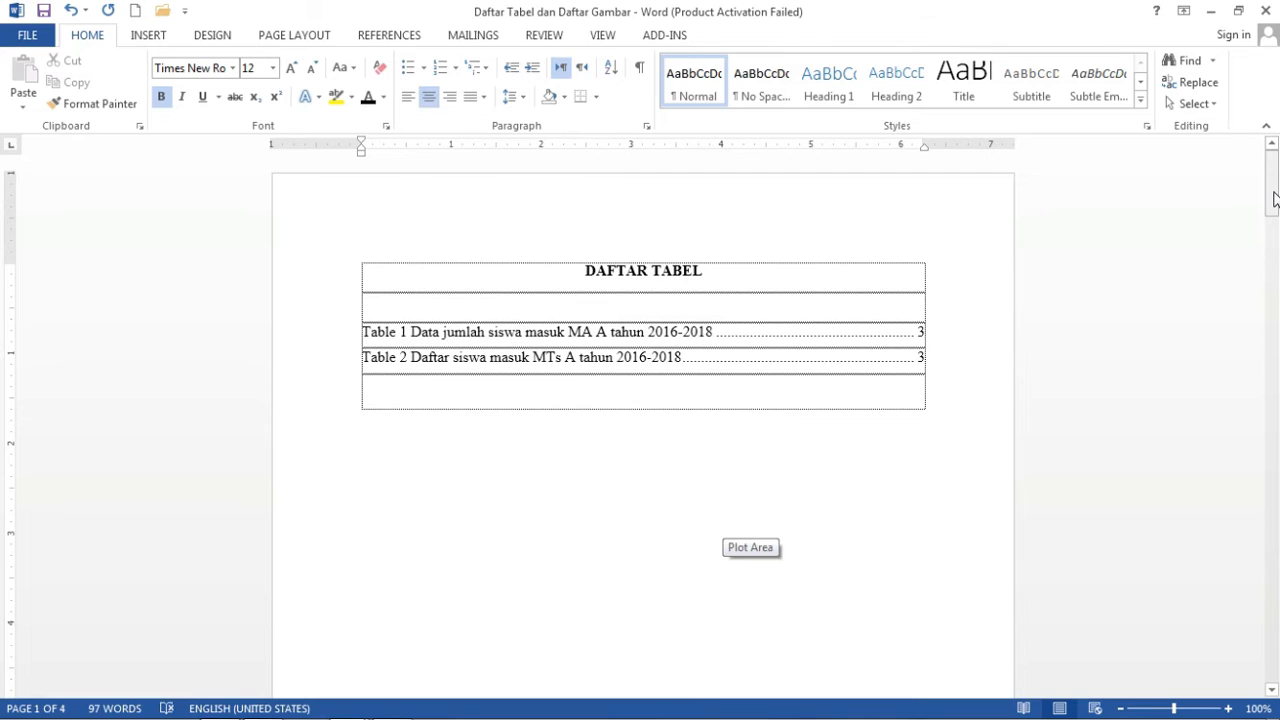
# Move to section B Gambar Kegiatan Siswa so its heading opens the page.
pyautogui.moveTo(1274, 200); pyautogui.dragTo(1277, 605)
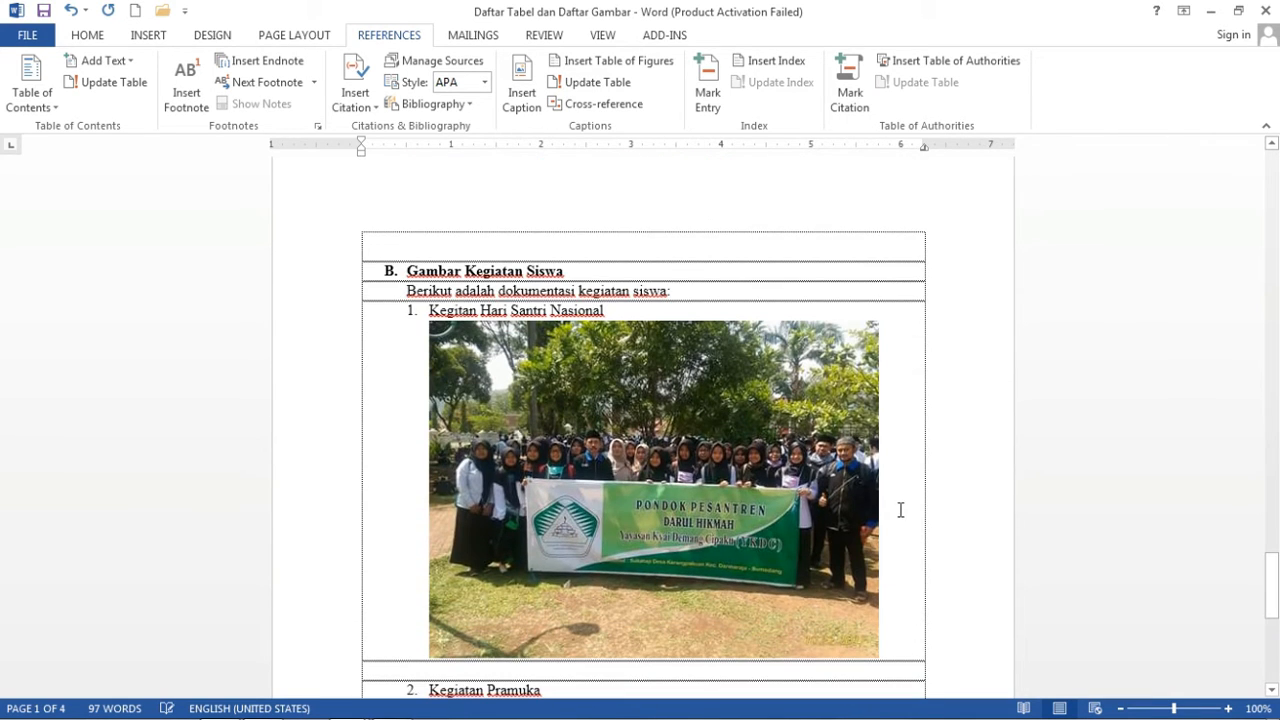
pyautogui.click(616, 268)
pyautogui.scroll(3, 596, 244)
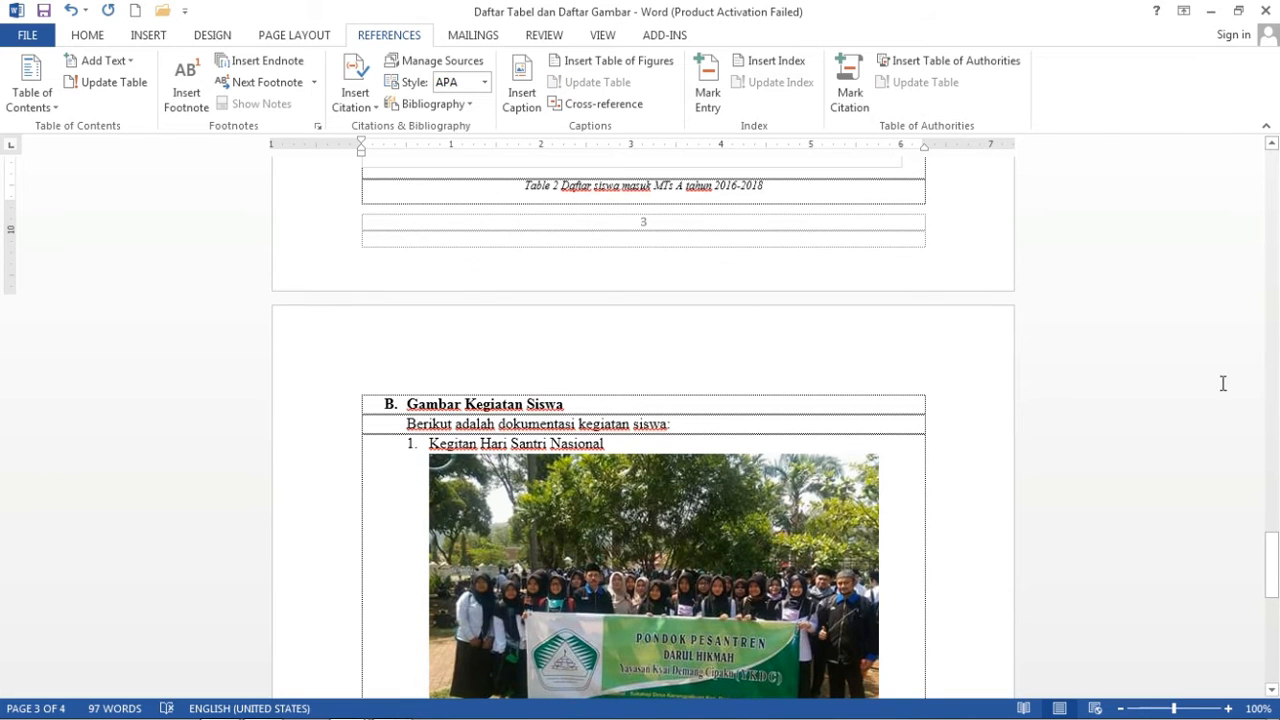
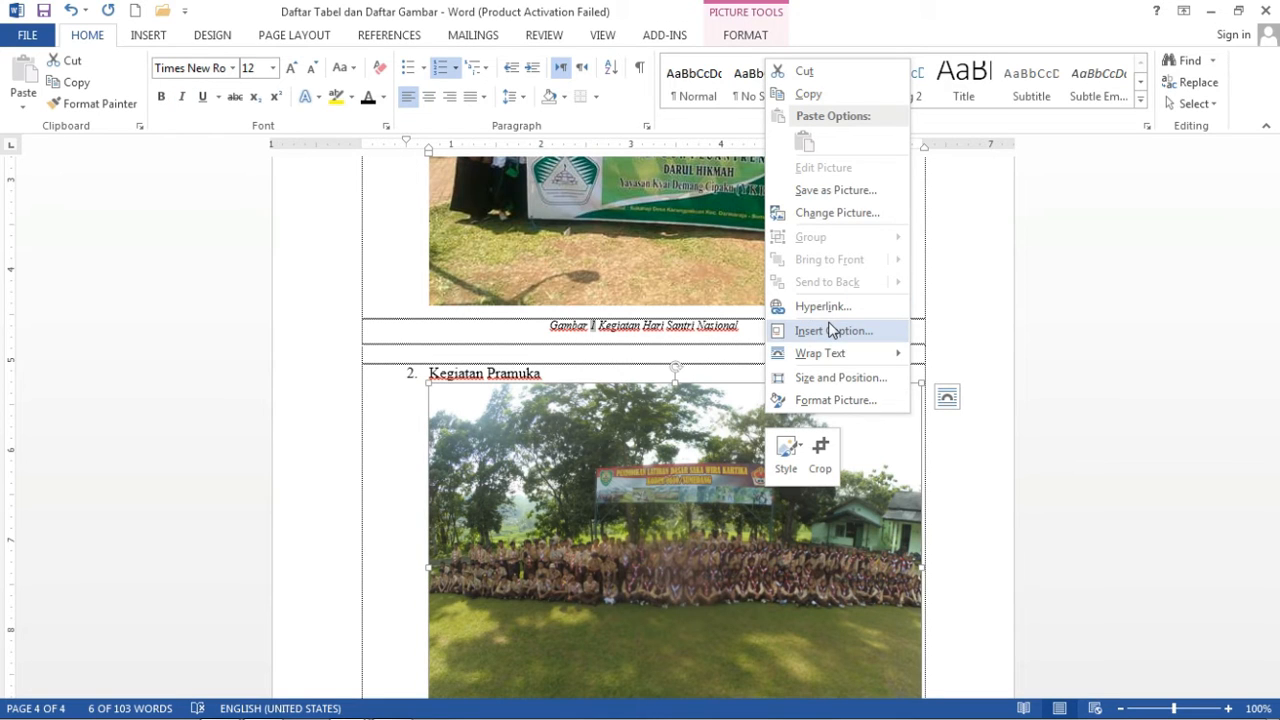
# In the Caption dialog, caption the second photo 'Gambar 2 Kegiatan Pramuka'.
pyautogui.click(832, 330)
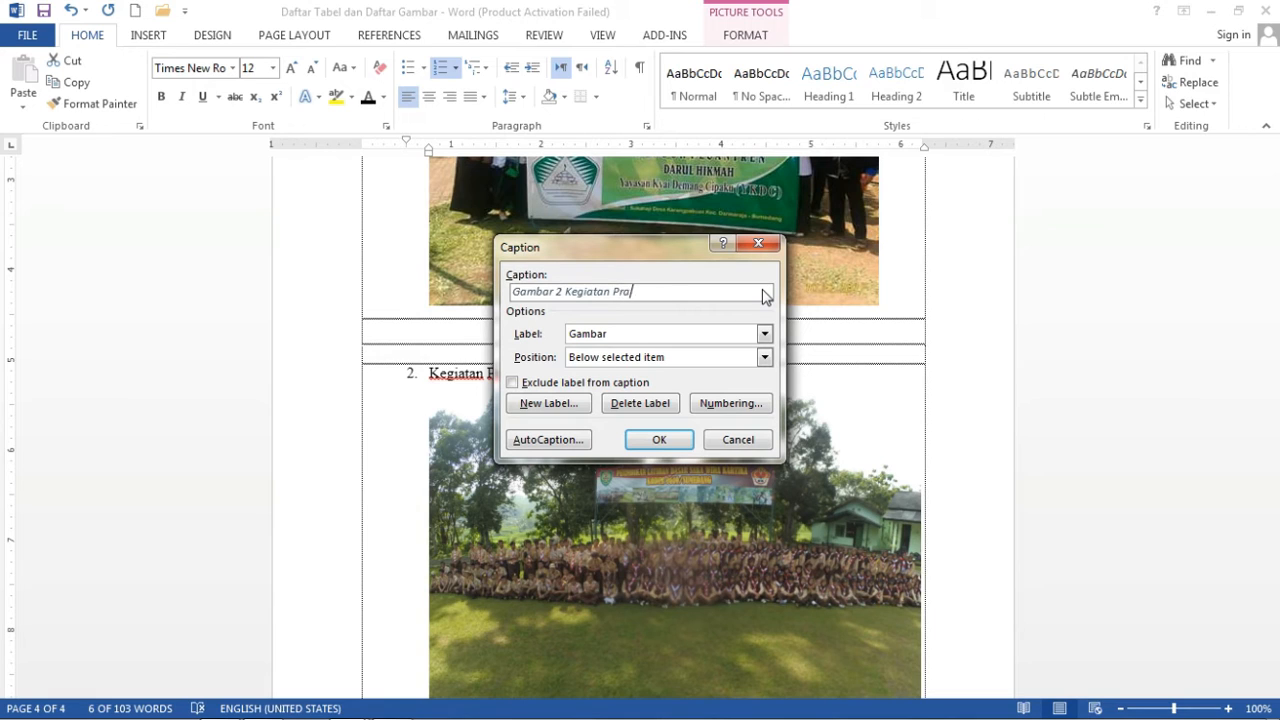
pyautogui.write('a')
pyautogui.click(655, 441)
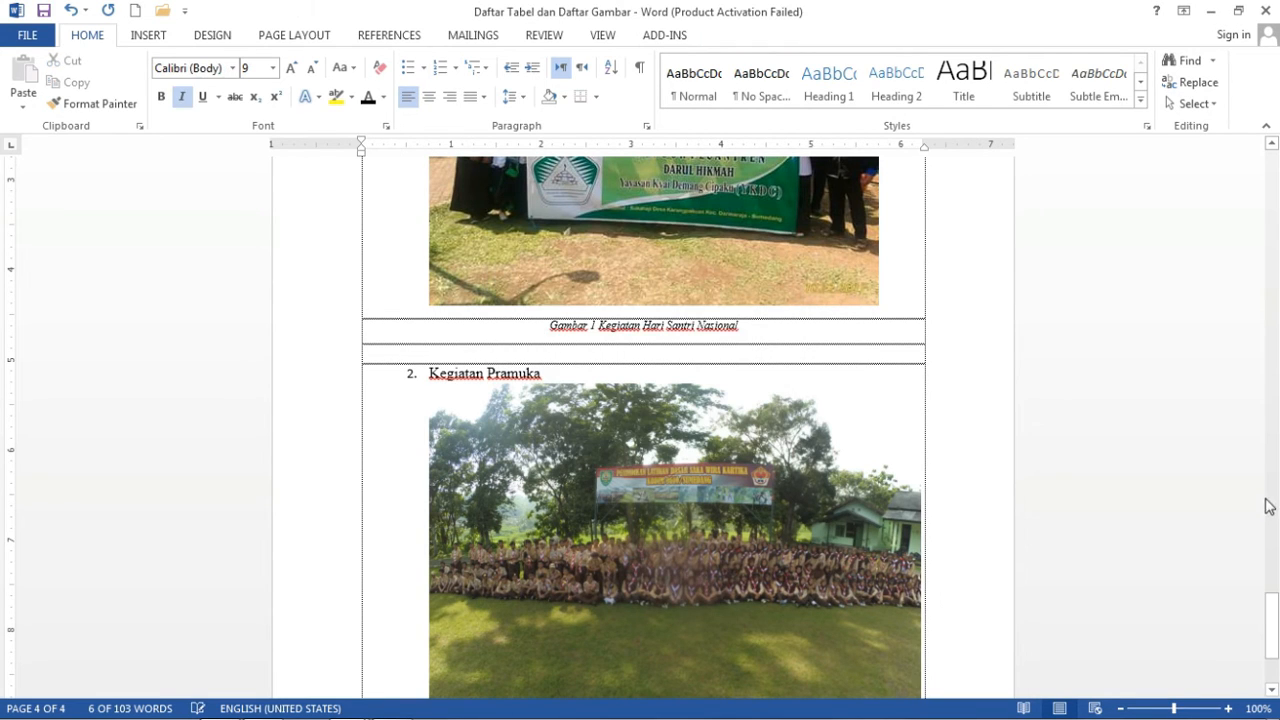
# Centre the 'Gambar 2 Kegiatan Pramuka' caption, colour it black and set it in Times New Roman.
pyautogui.moveTo(1278, 615); pyautogui.dragTo(1277, 638)
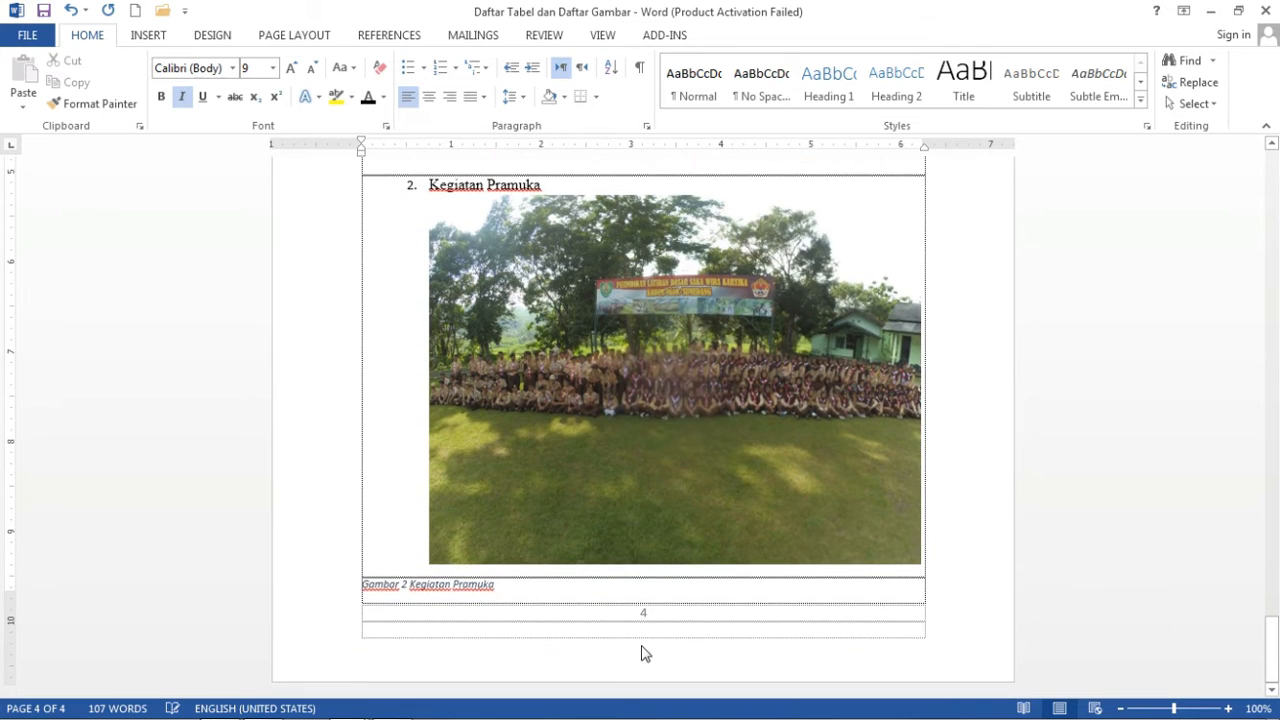
pyautogui.click(350, 582)
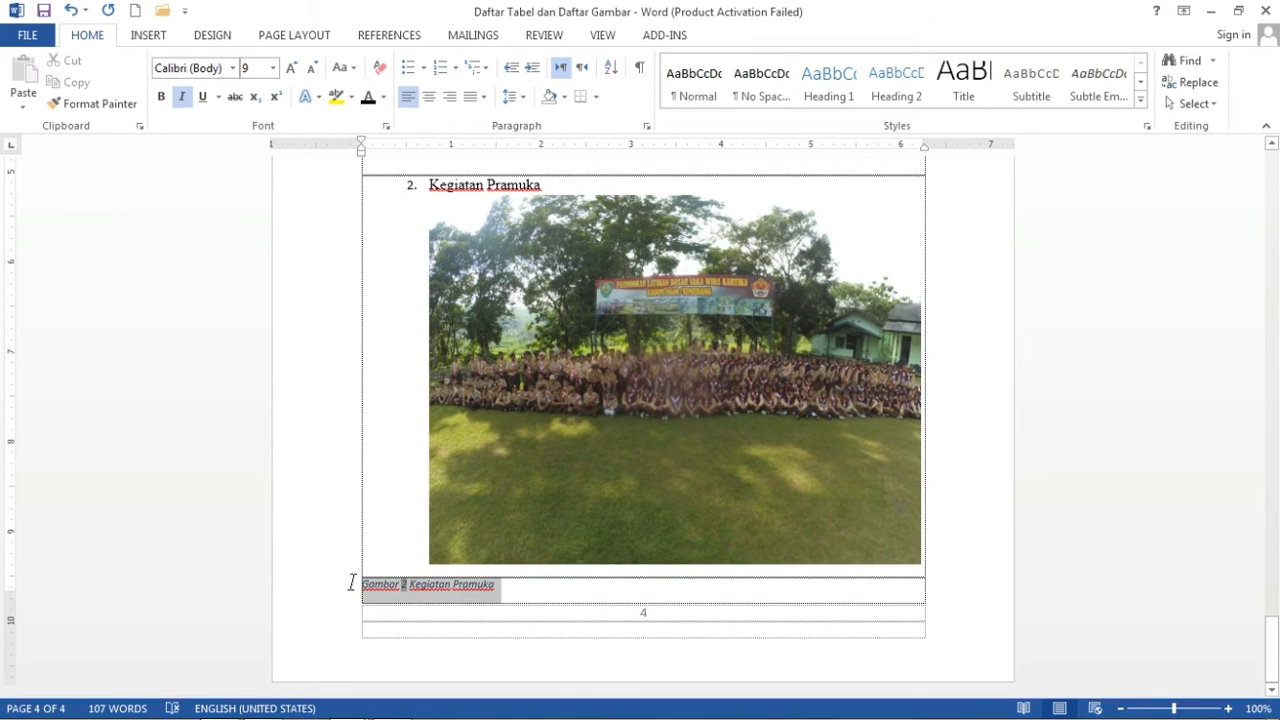
pyautogui.hotkey('ctrl', 'e')
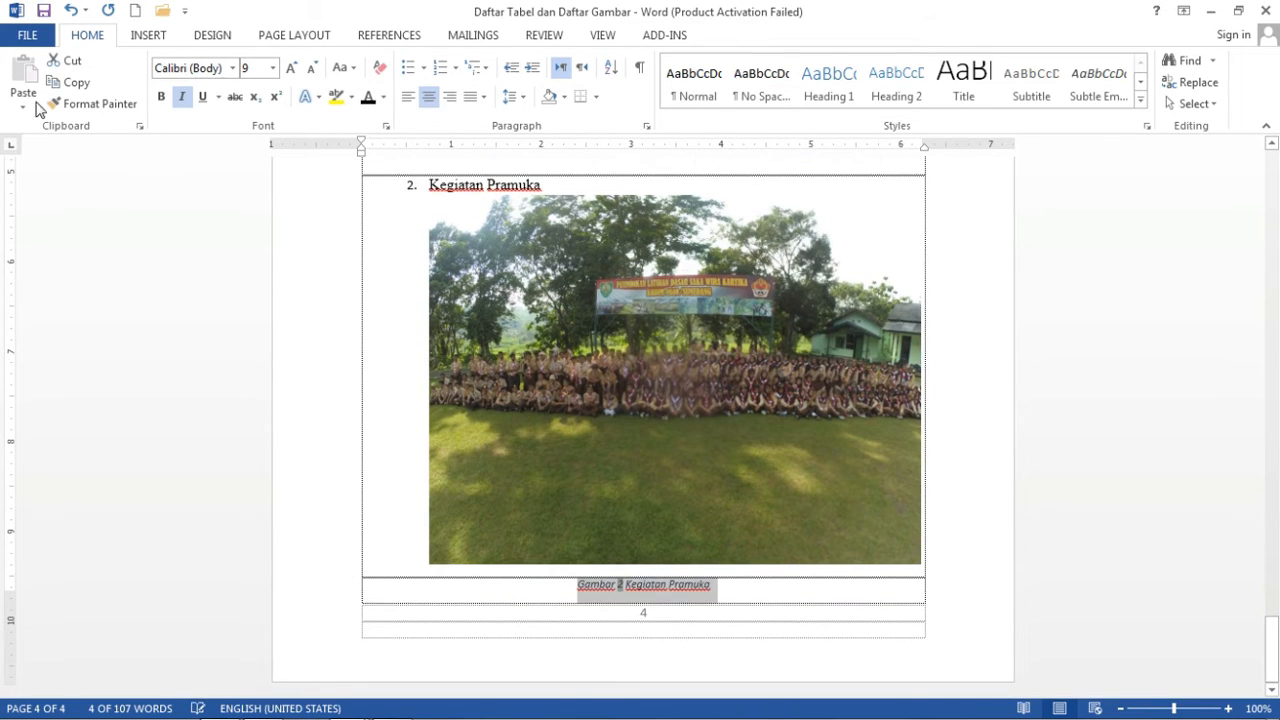
pyautogui.click(370, 106)
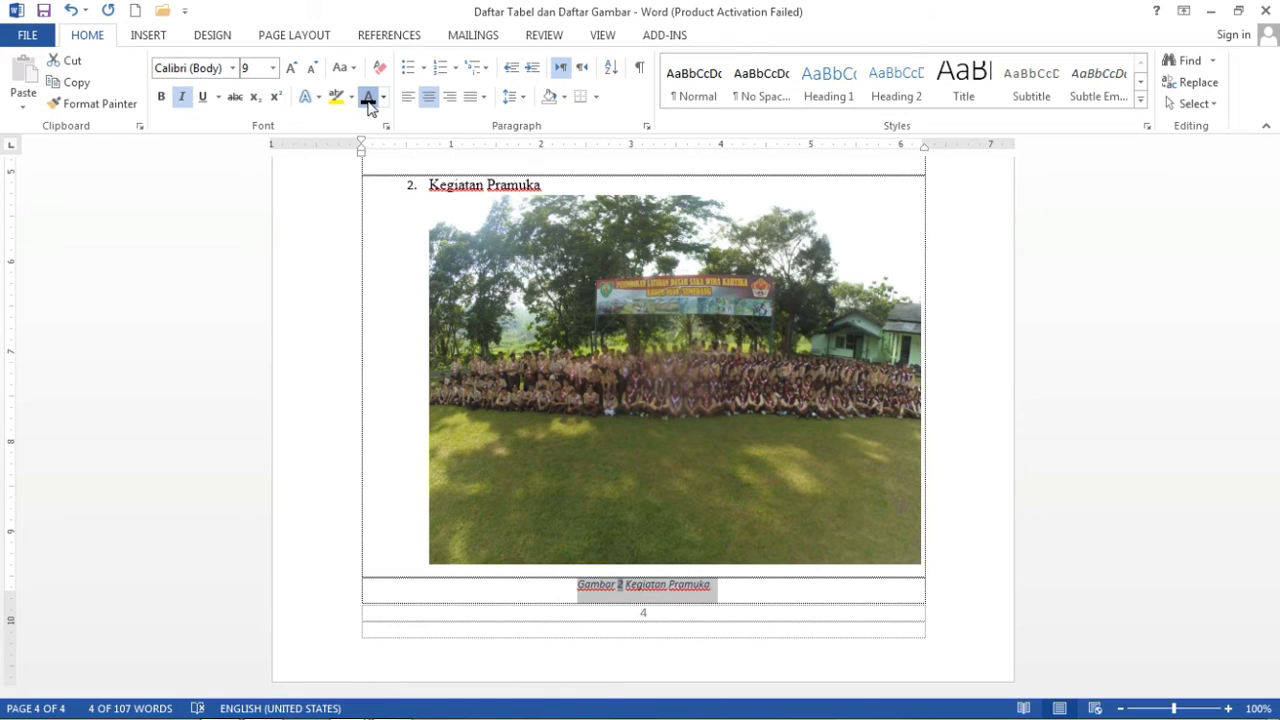
pyautogui.click(208, 68)
pyautogui.write('T')
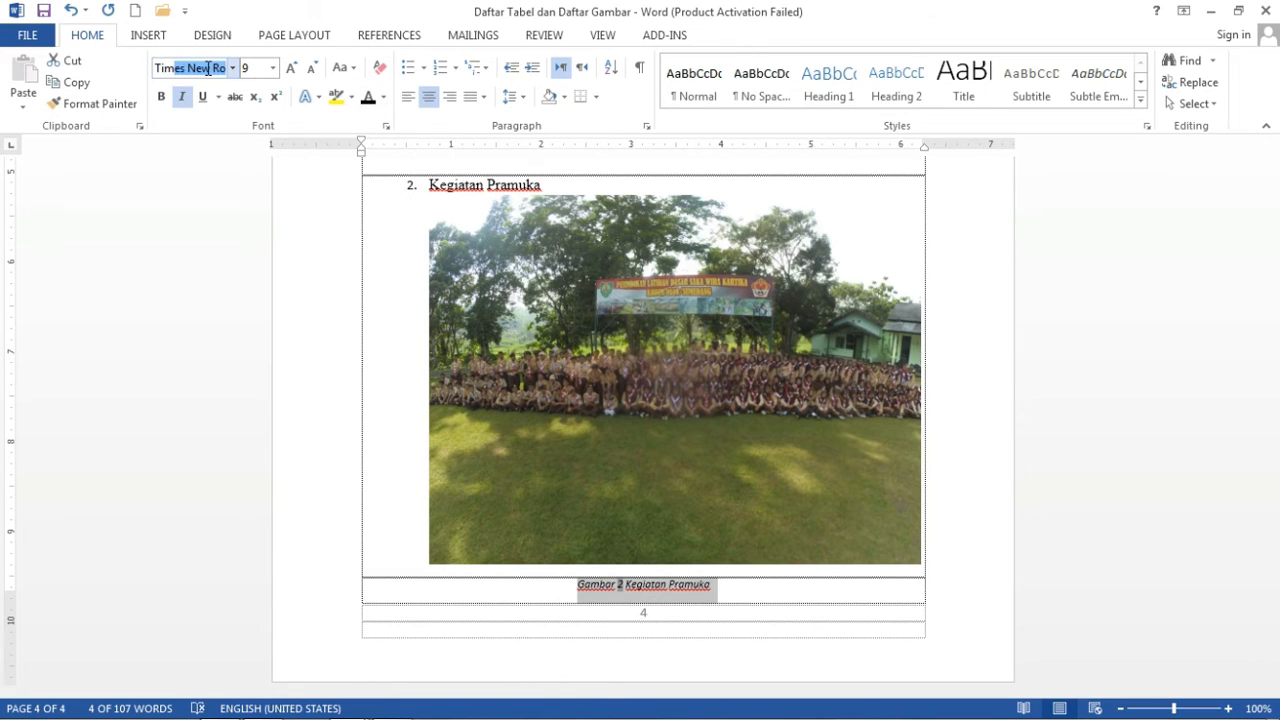
pyautogui.write('imes')
pyautogui.press('Return')
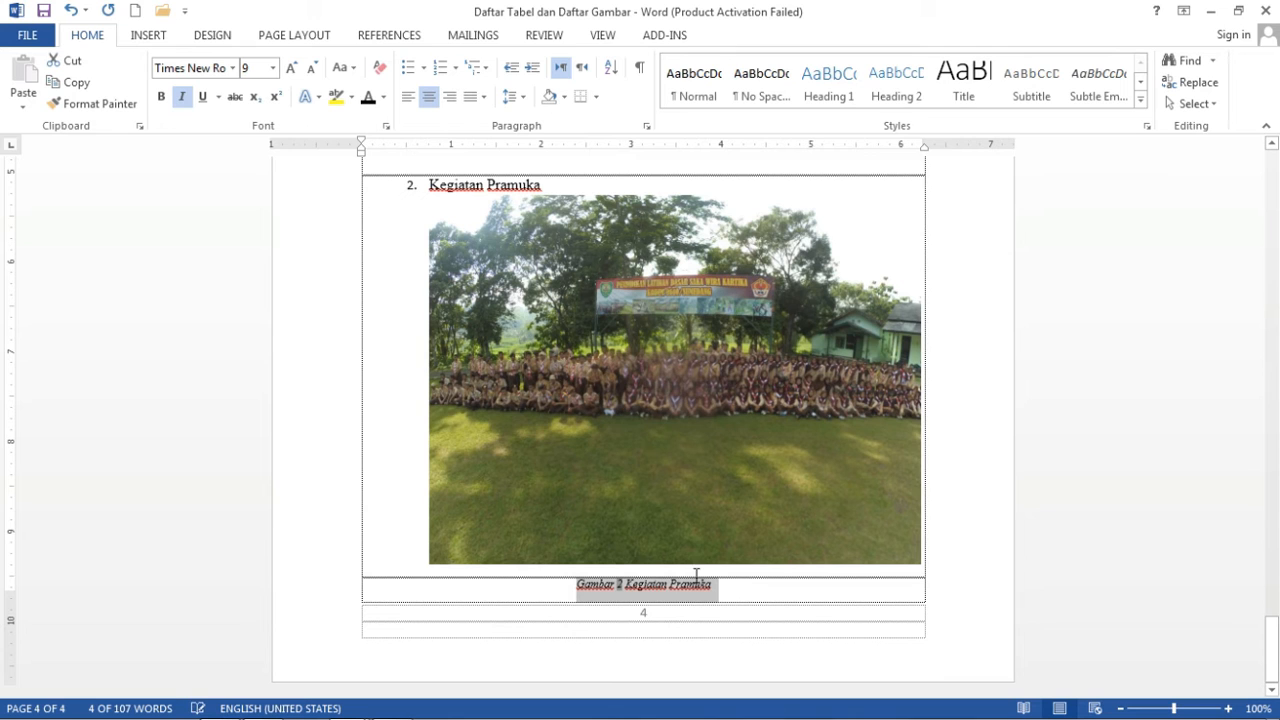
pyautogui.click(737, 594)
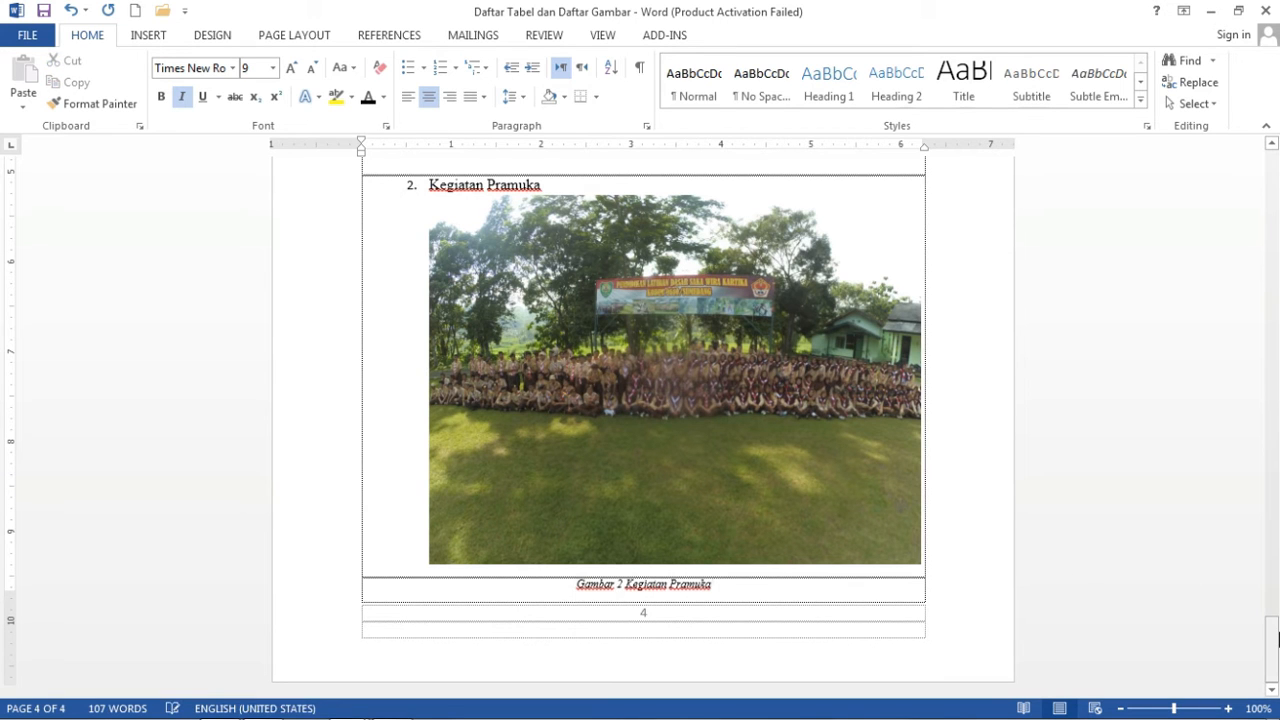
pyautogui.moveTo(1273, 645); pyautogui.dragTo(1276, 297)
# Insert a table of figures under DAFTAR GAMBAR listing Gambar 1 and Gambar 2 on page 4.
pyautogui.click(758, 383)
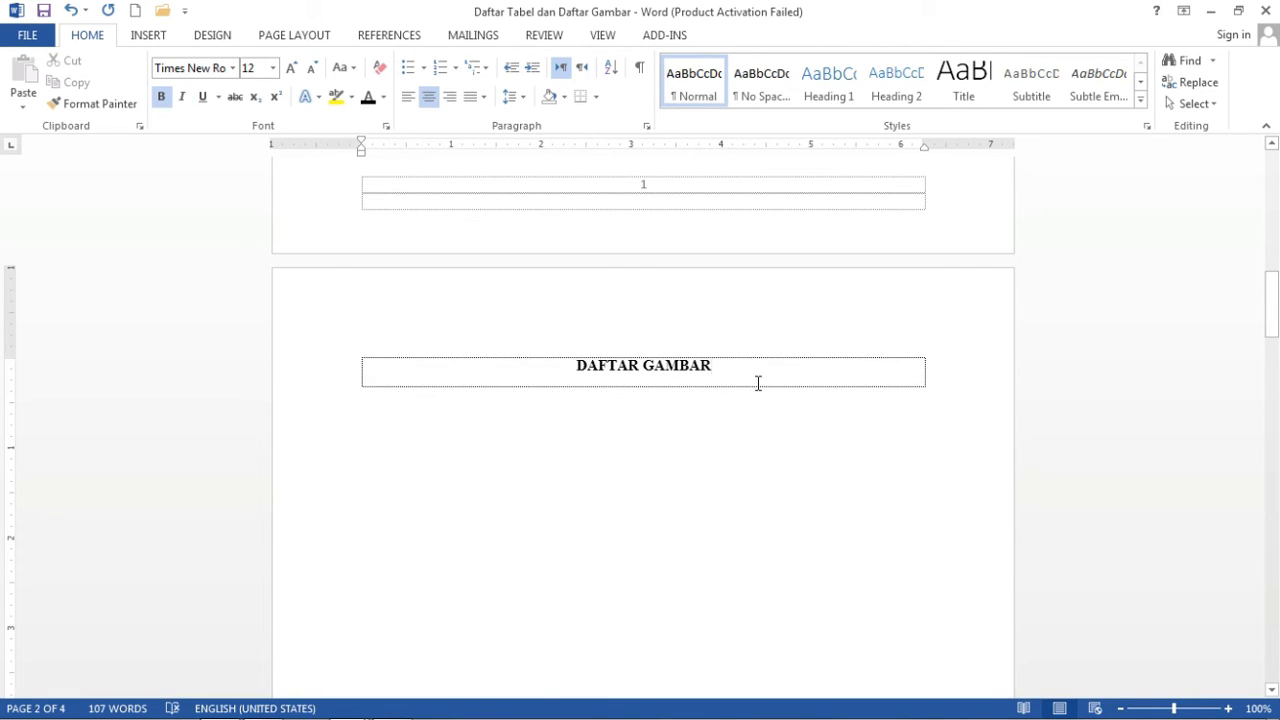
pyautogui.press('Tab')
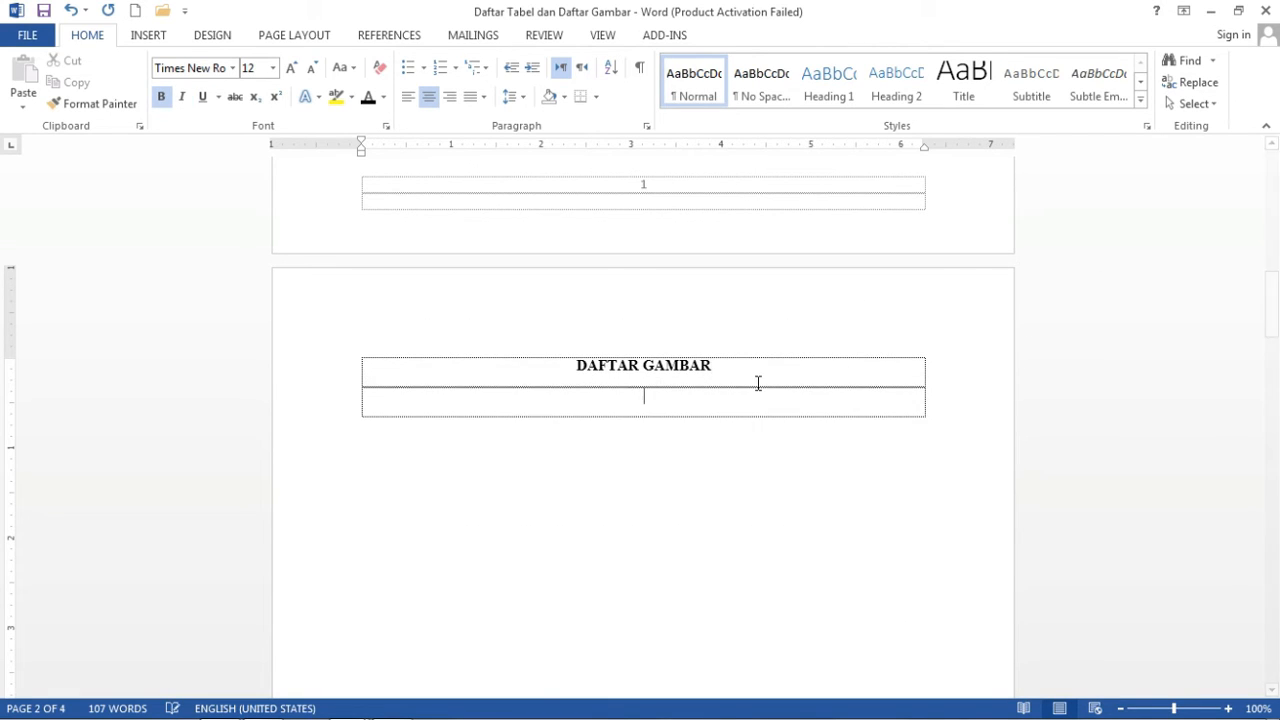
pyautogui.click(381, 38)
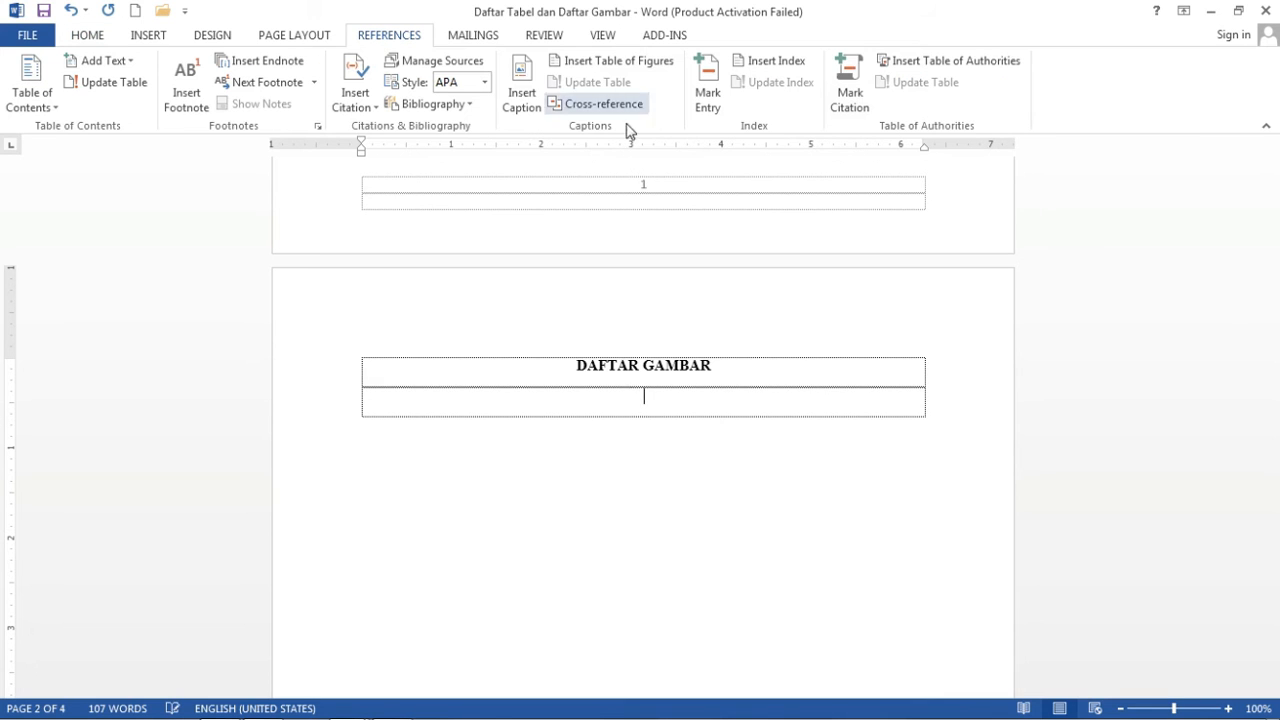
pyautogui.click(628, 68)
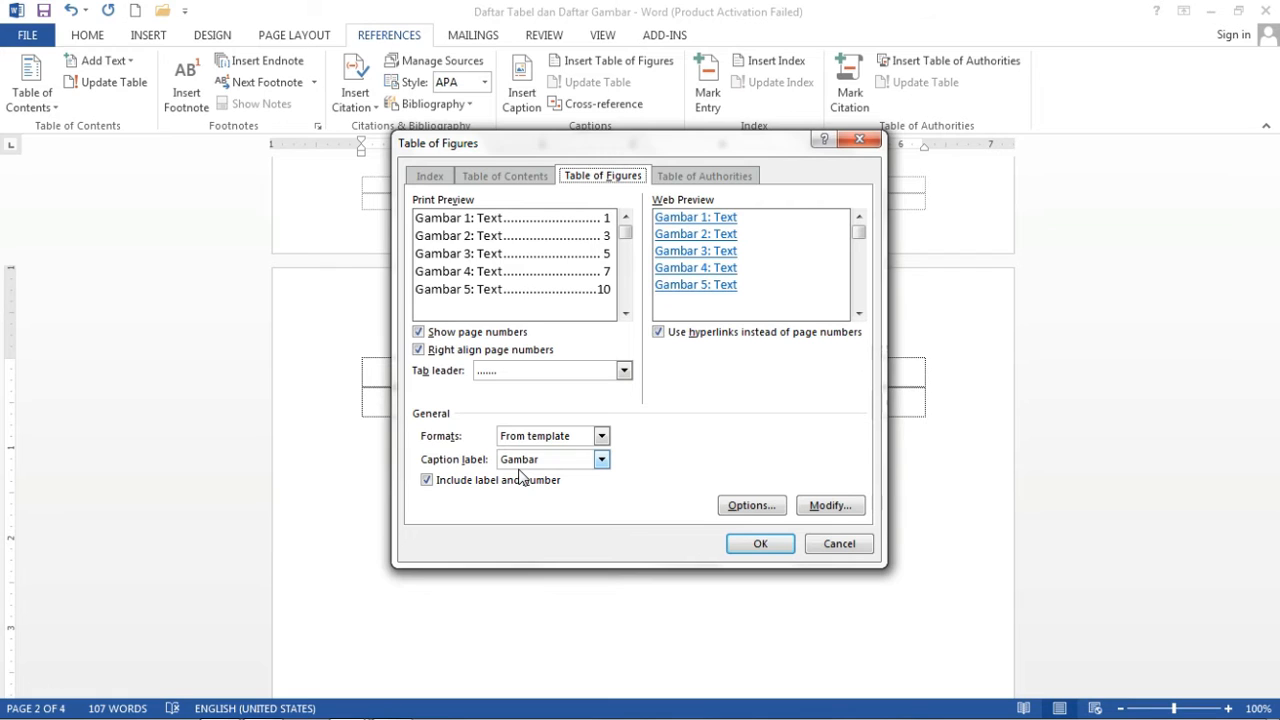
pyautogui.click(765, 548)
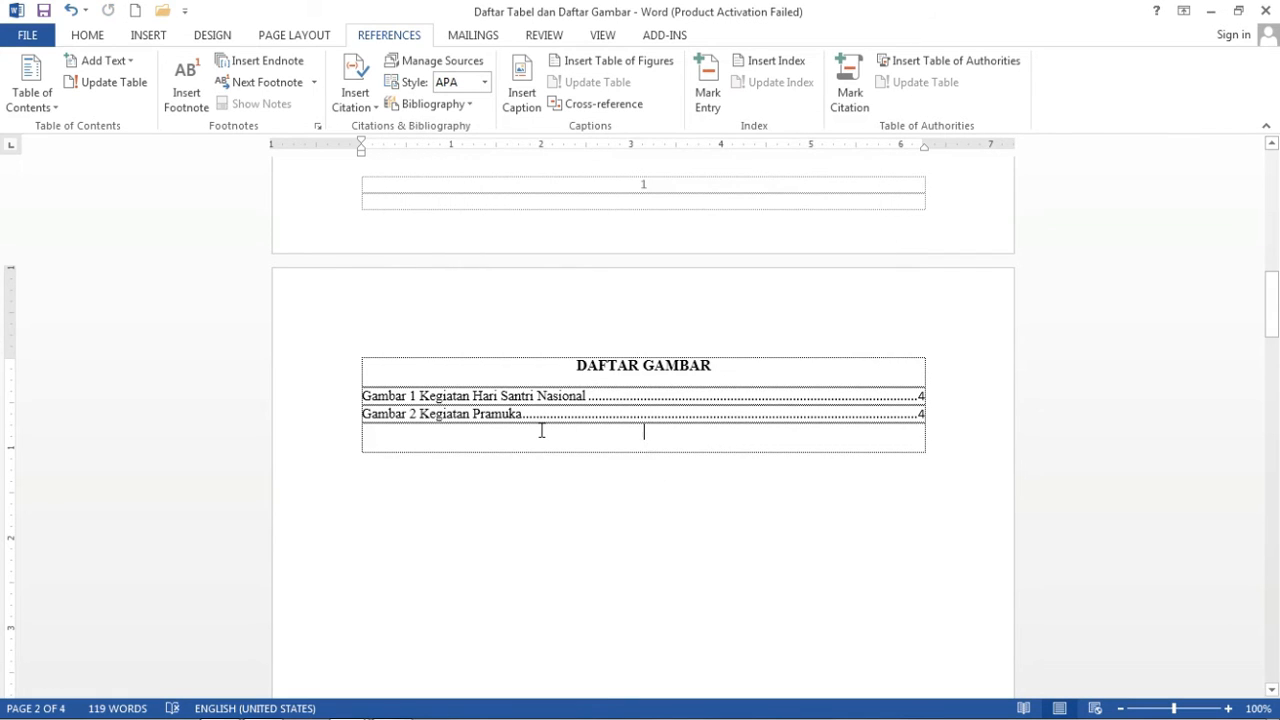
# Format both DAFTAR GAMBAR entries in Times New Roman 12 with 1.5 line spacing.
pyautogui.moveTo(532, 438); pyautogui.dragTo(358, 395)
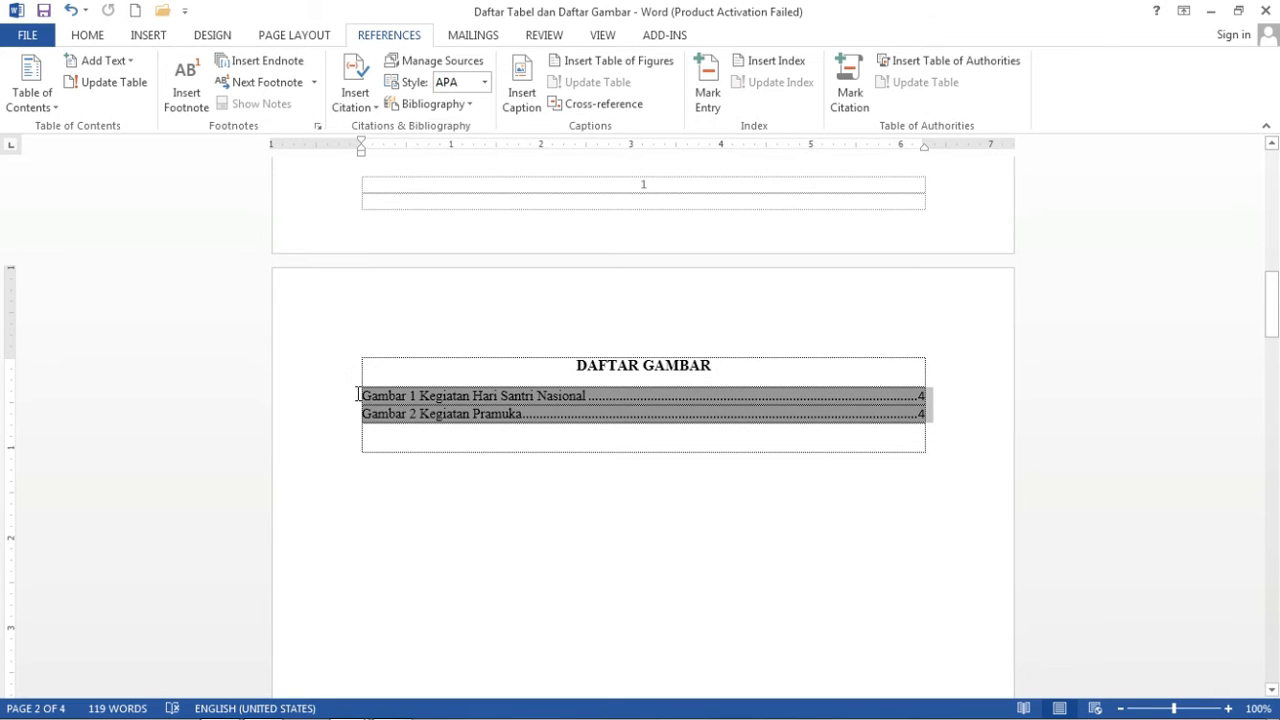
pyautogui.click(86, 35)
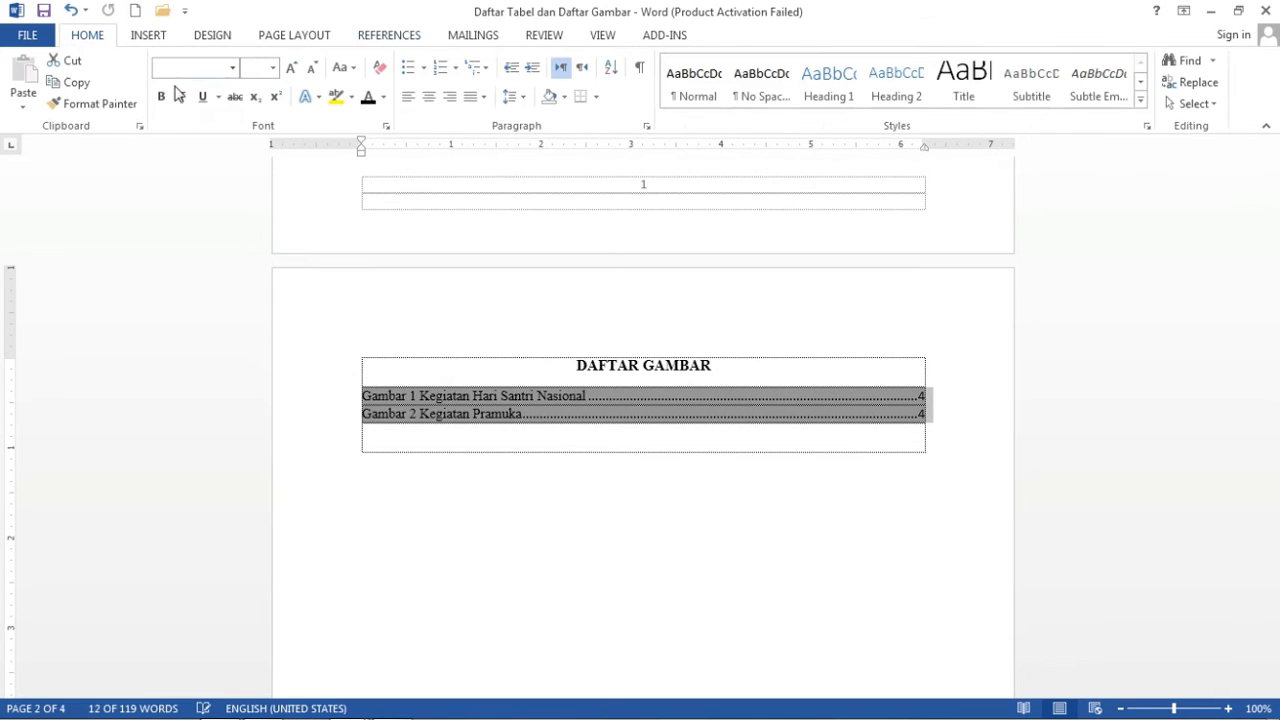
pyautogui.click(175, 65)
pyautogui.write('Times New Roman')
pyautogui.press('Return')
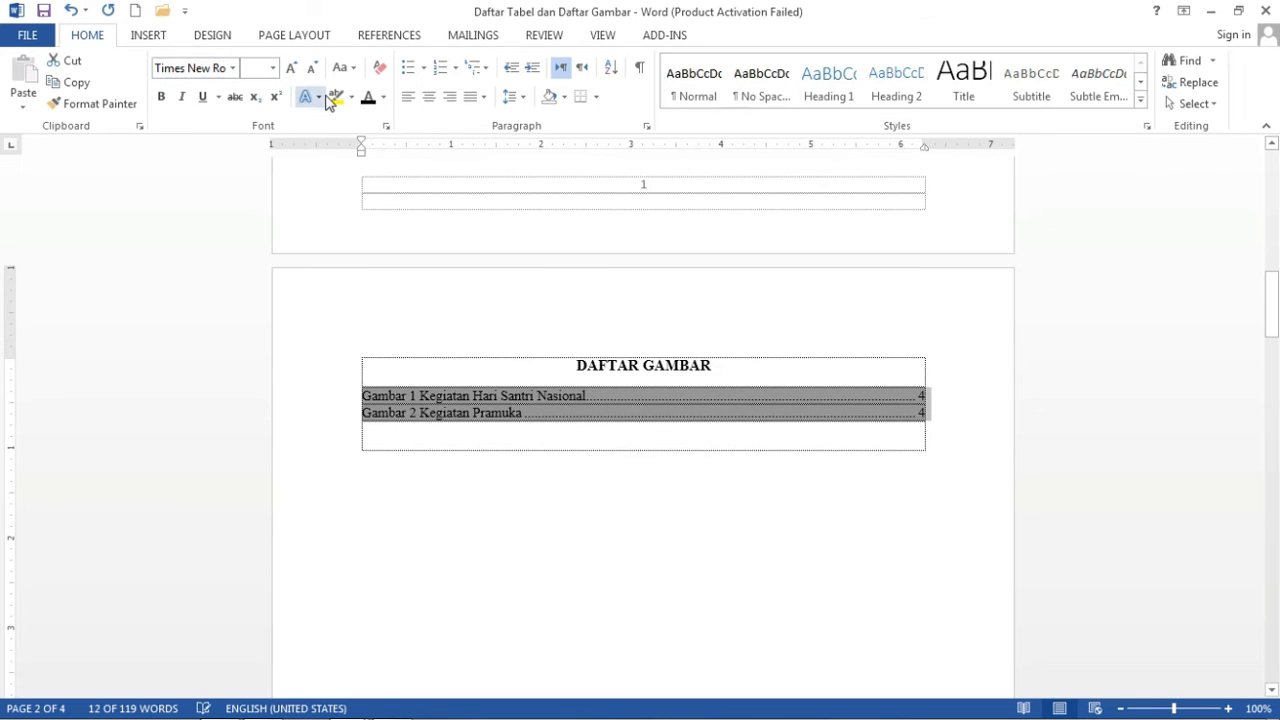
pyautogui.click(254, 68)
pyautogui.write('12')
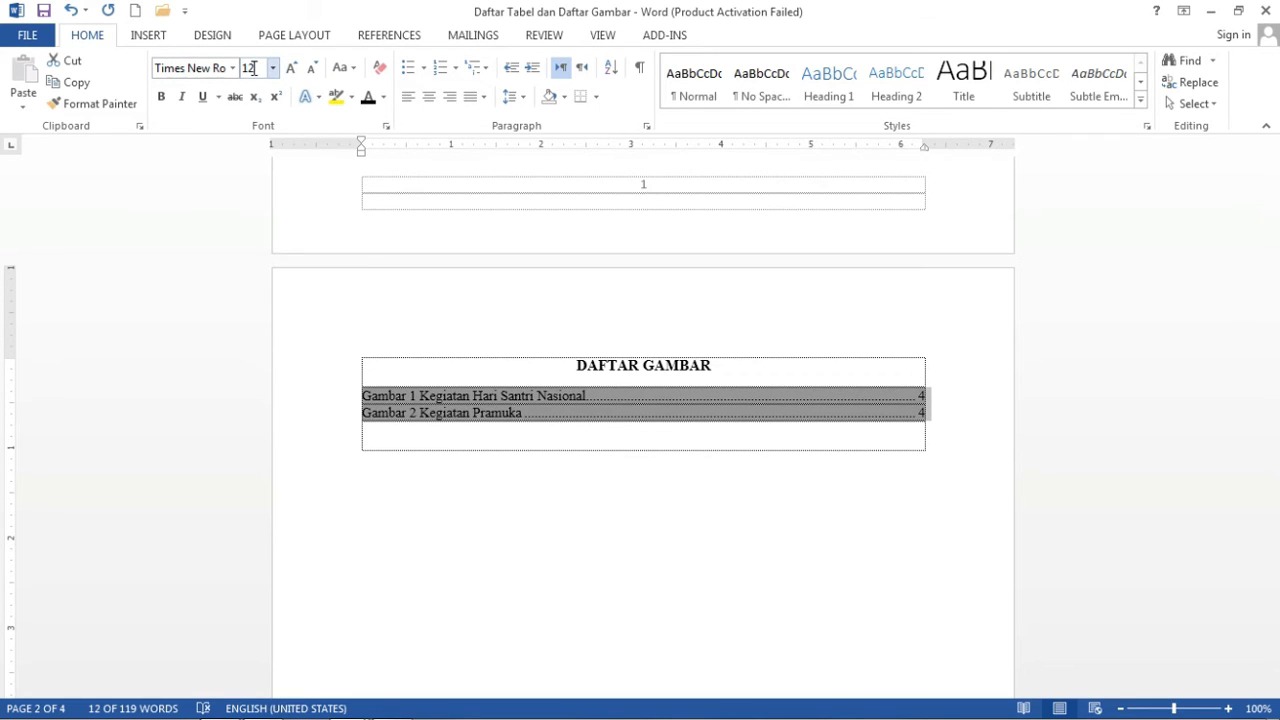
pyautogui.press('Return')
pyautogui.click(522, 98)
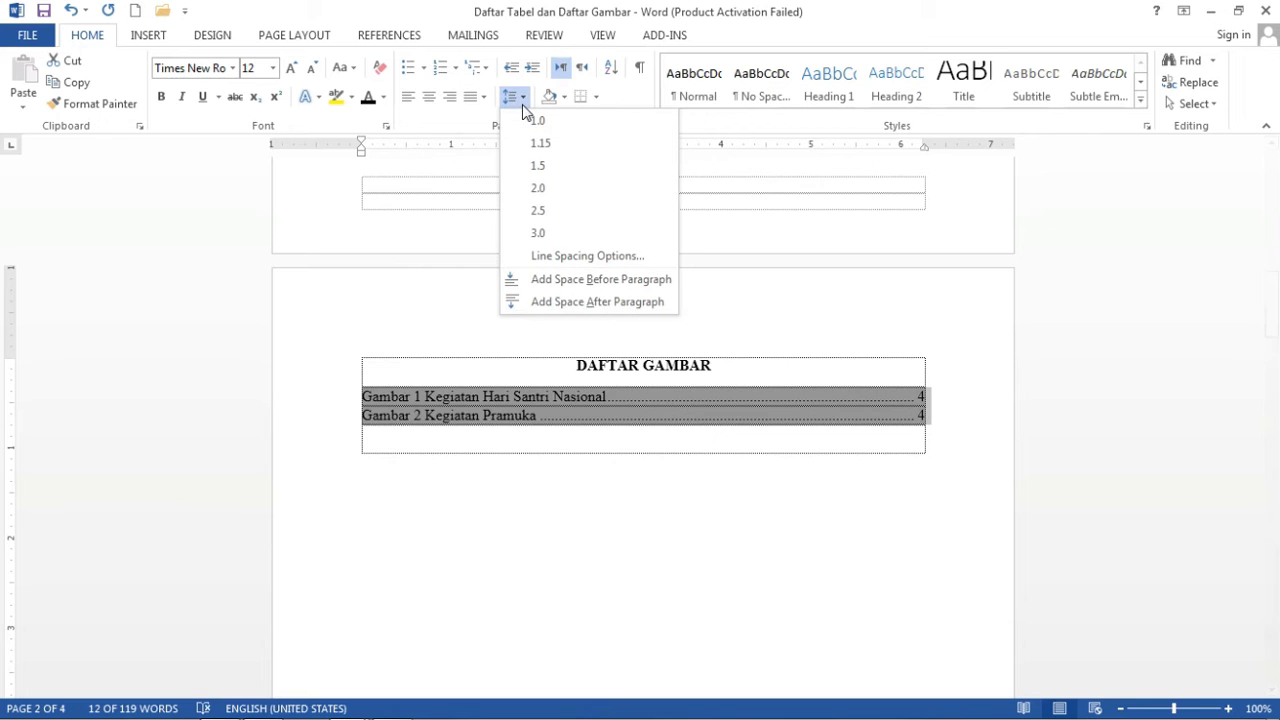
pyautogui.click(545, 167)
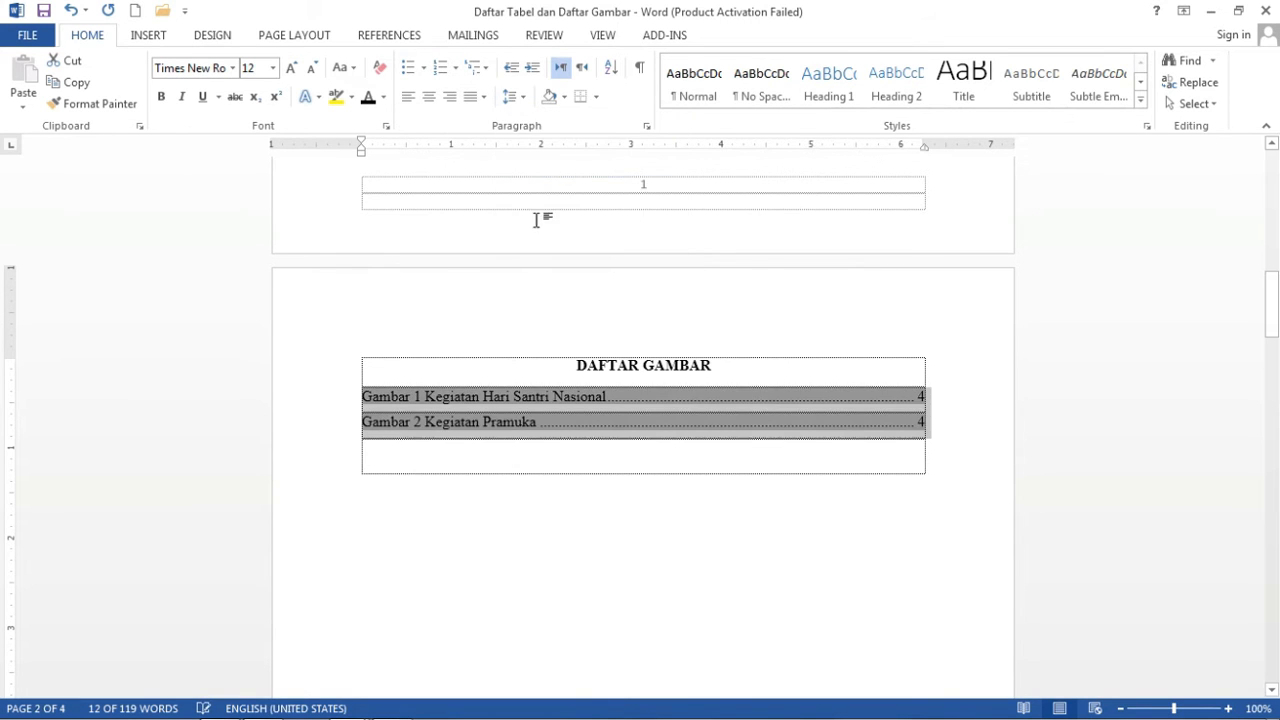
pyautogui.click(555, 457)
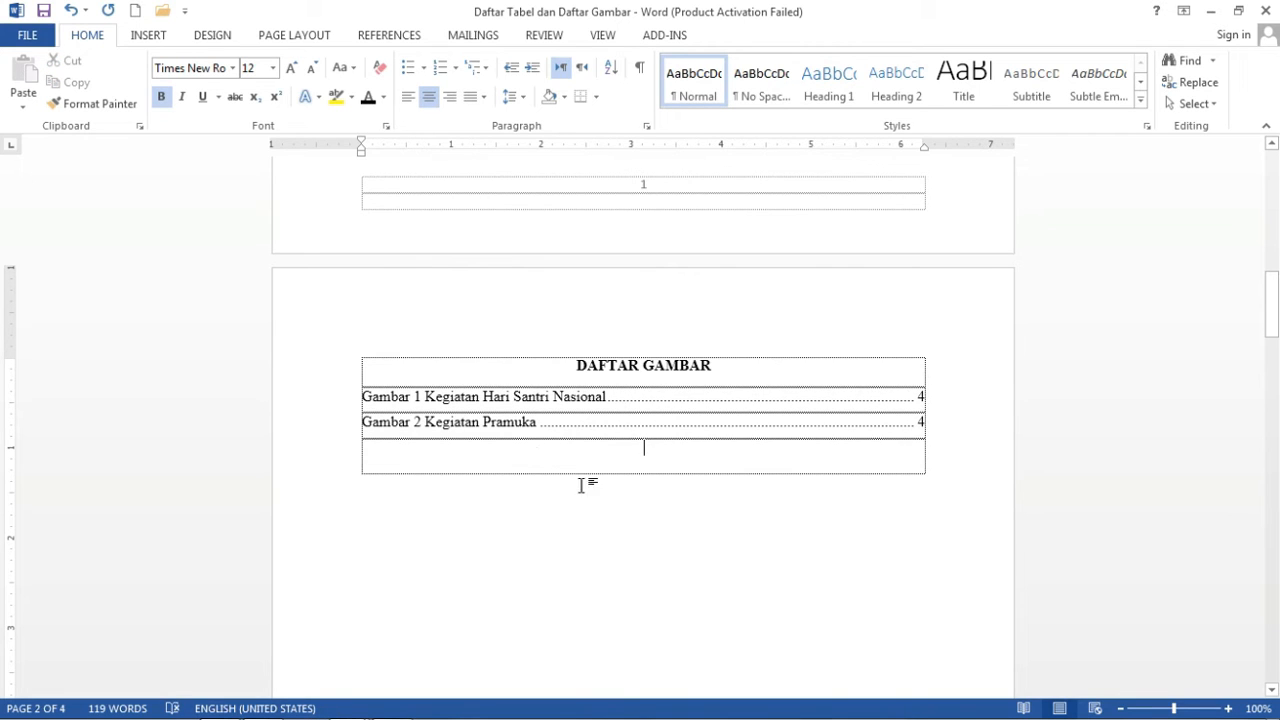
pyautogui.moveTo(1273, 322); pyautogui.dragTo(1277, 288)
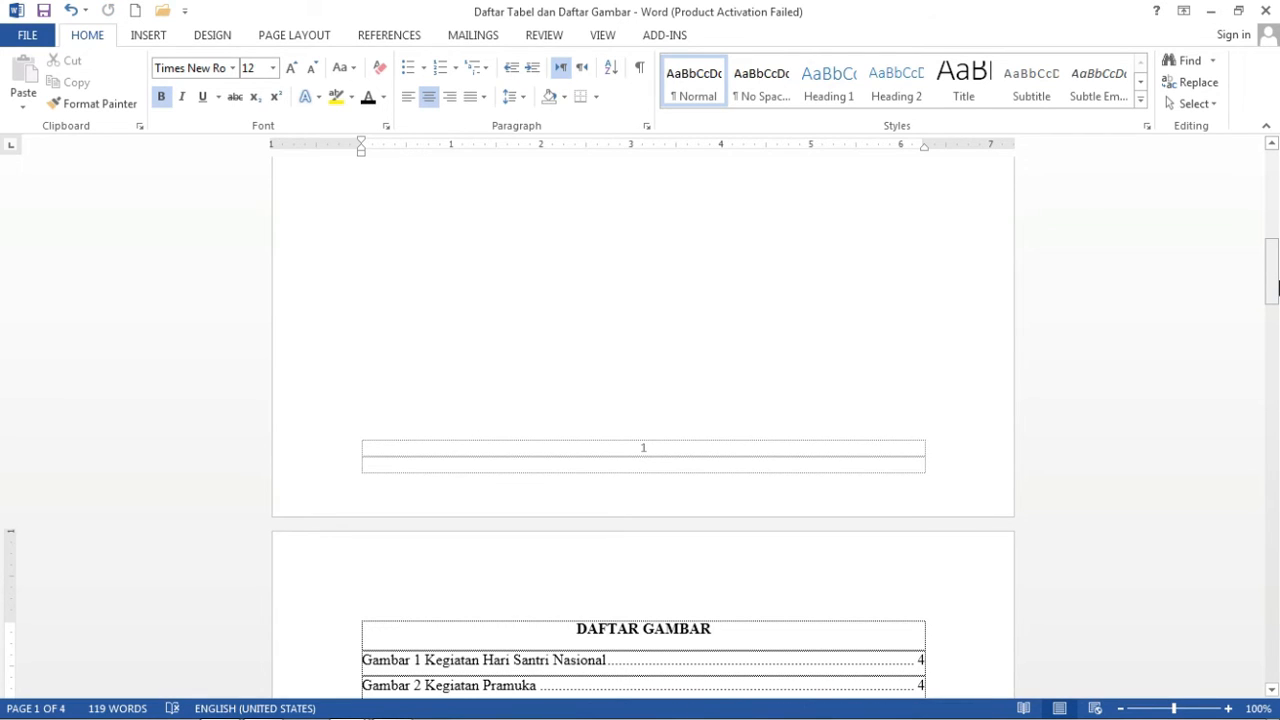
pyautogui.moveTo(1277, 258); pyautogui.dragTo(1277, 191)
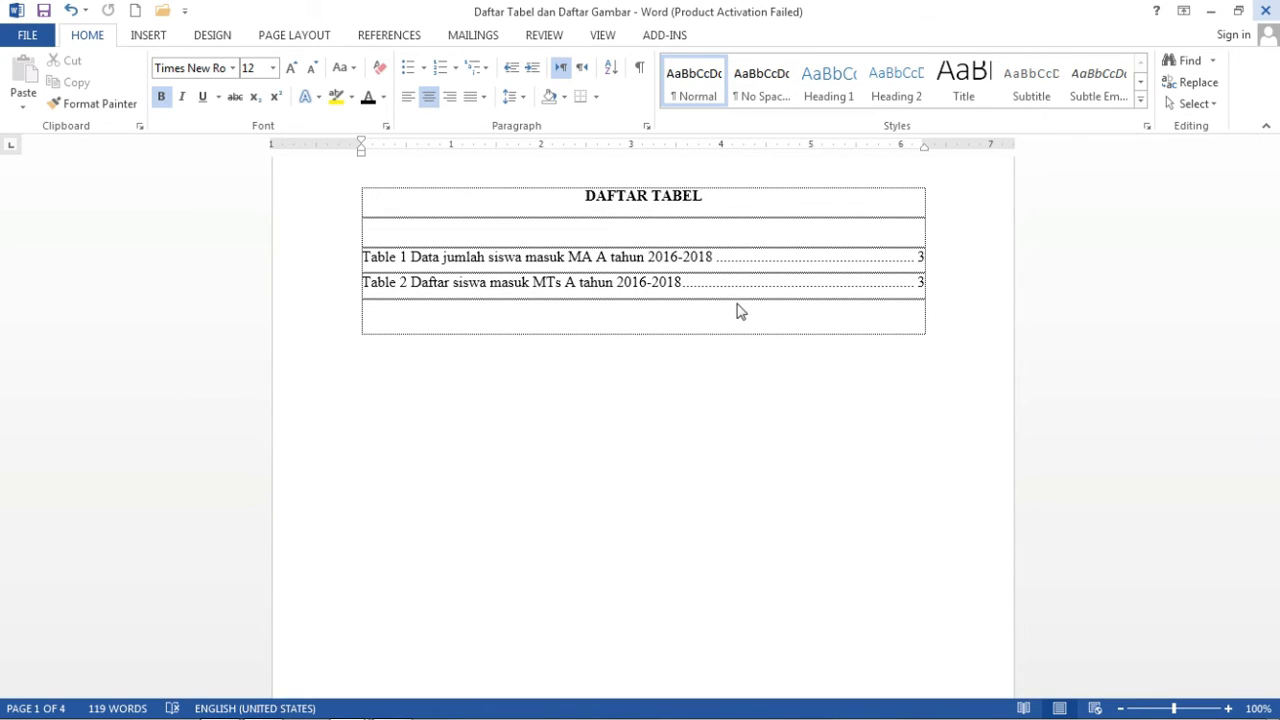
# Close Word with Alt+F4, saving changes to Daftar Tabel dan Daftar Gambar.
pyautogui.hotkey('alt', 'F4')
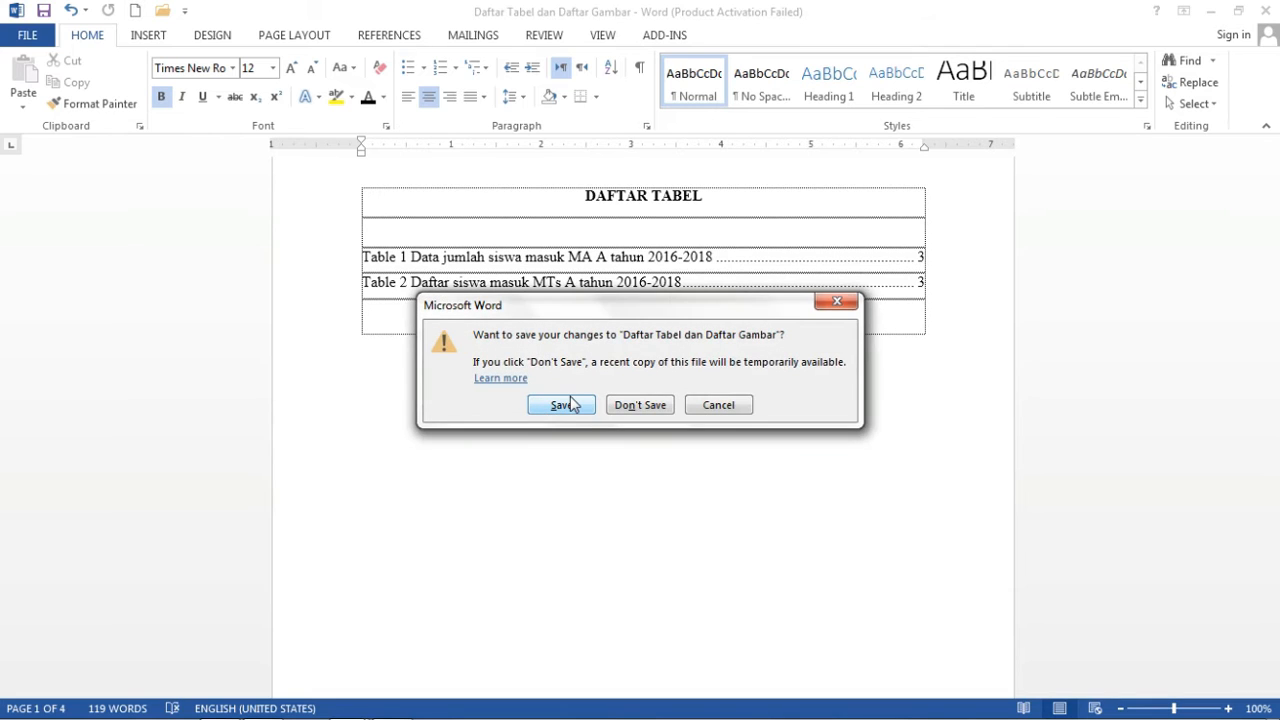
pyautogui.click(562, 405)
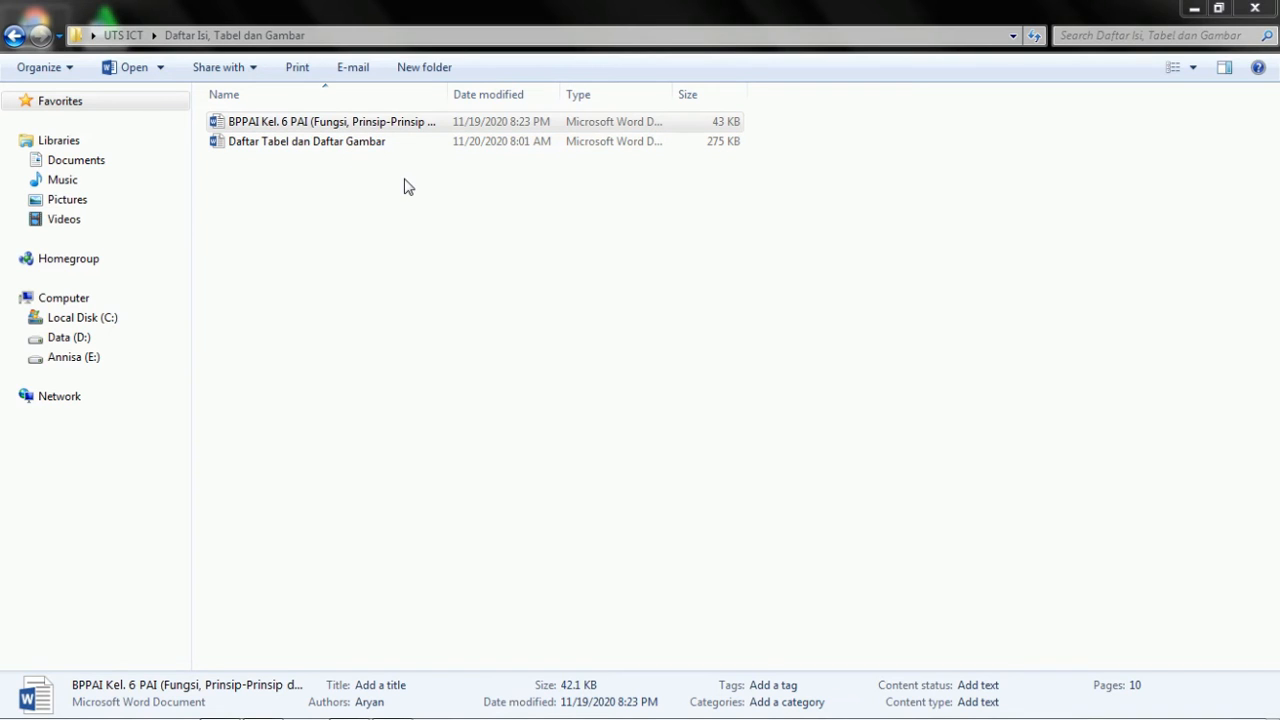
# Switch to the Mail Merge folder window and select the Daftar penerima surat workbook.
pyautogui.moveTo(218, 708)
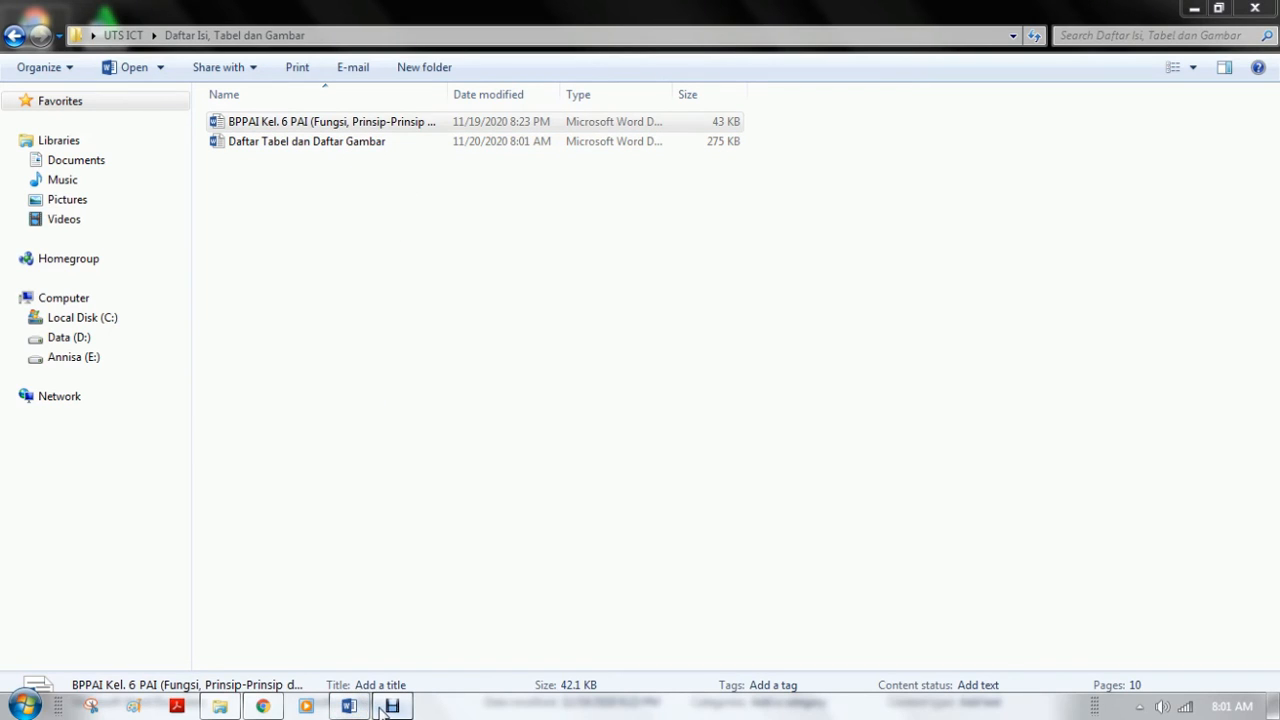
pyautogui.click(388, 706)
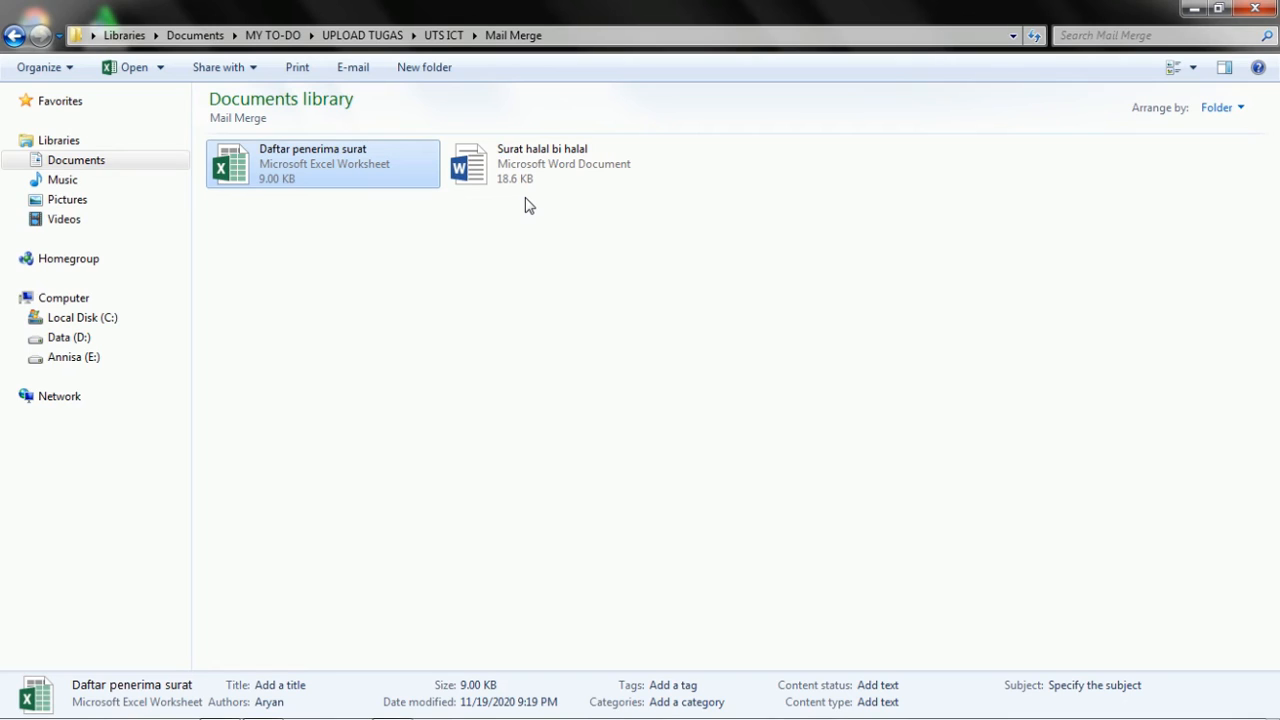
pyautogui.click(465, 231)
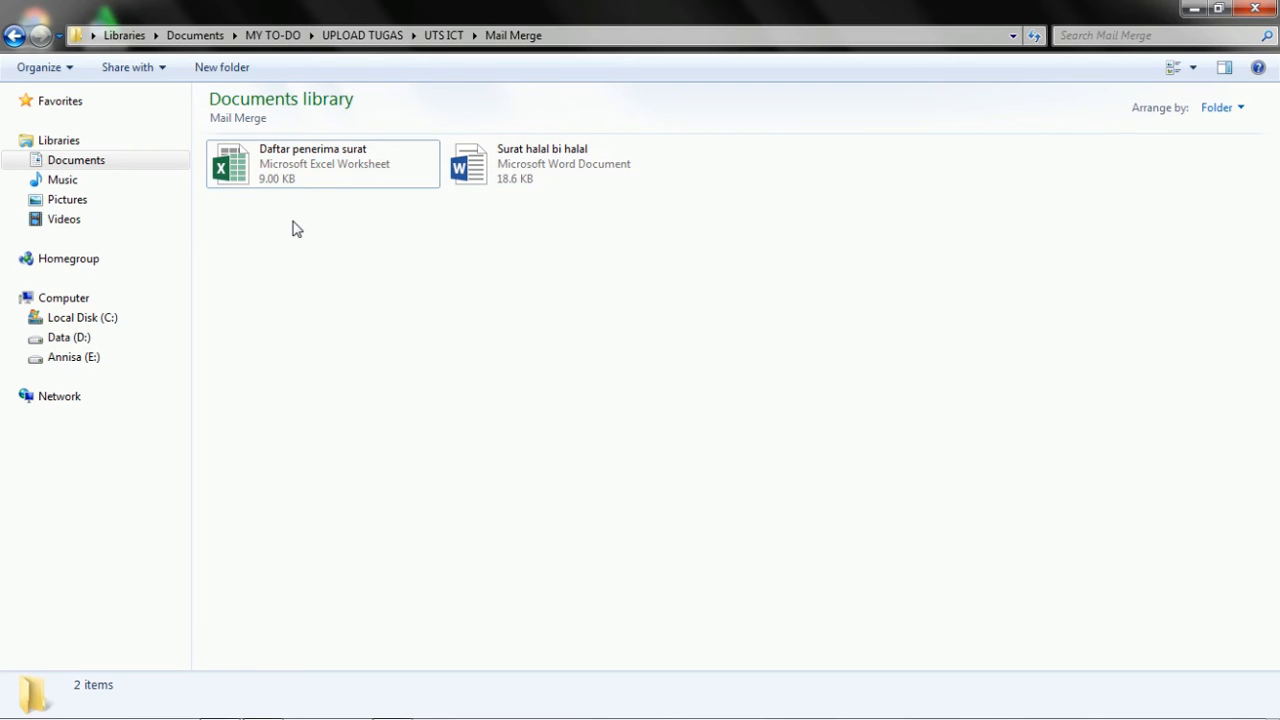
pyautogui.click(323, 168)
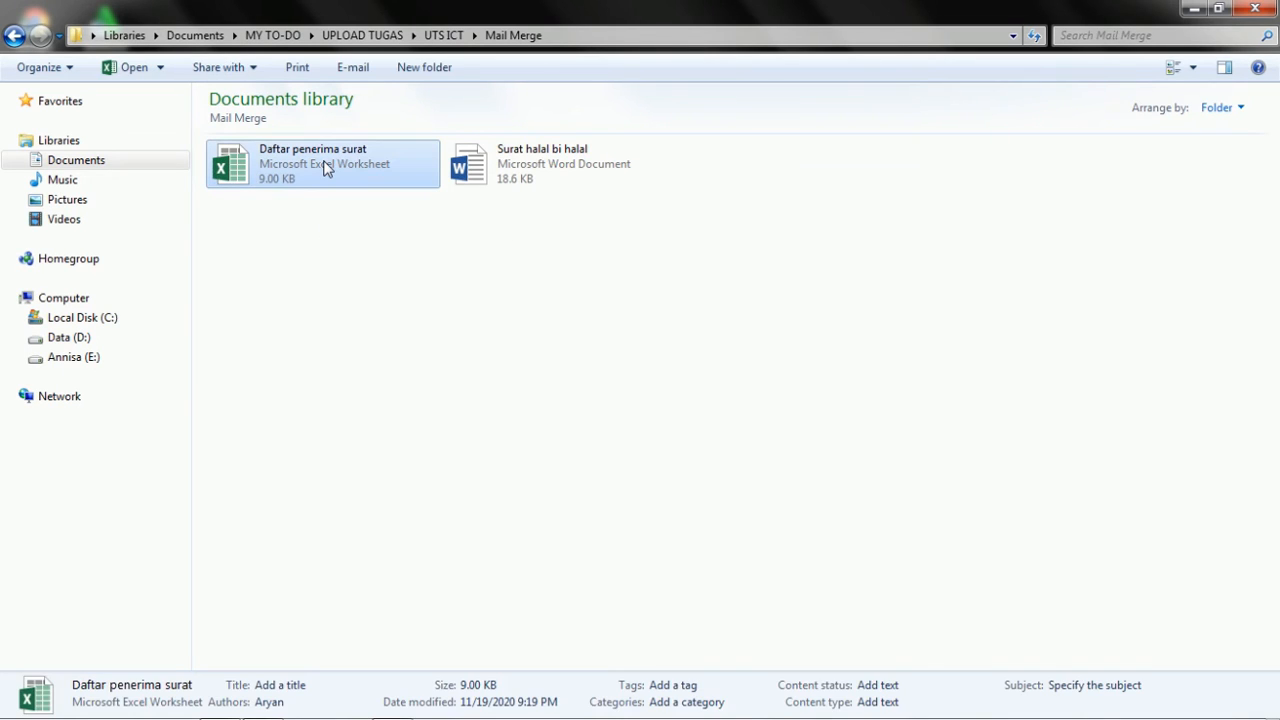
pyautogui.doubleClick(323, 168)
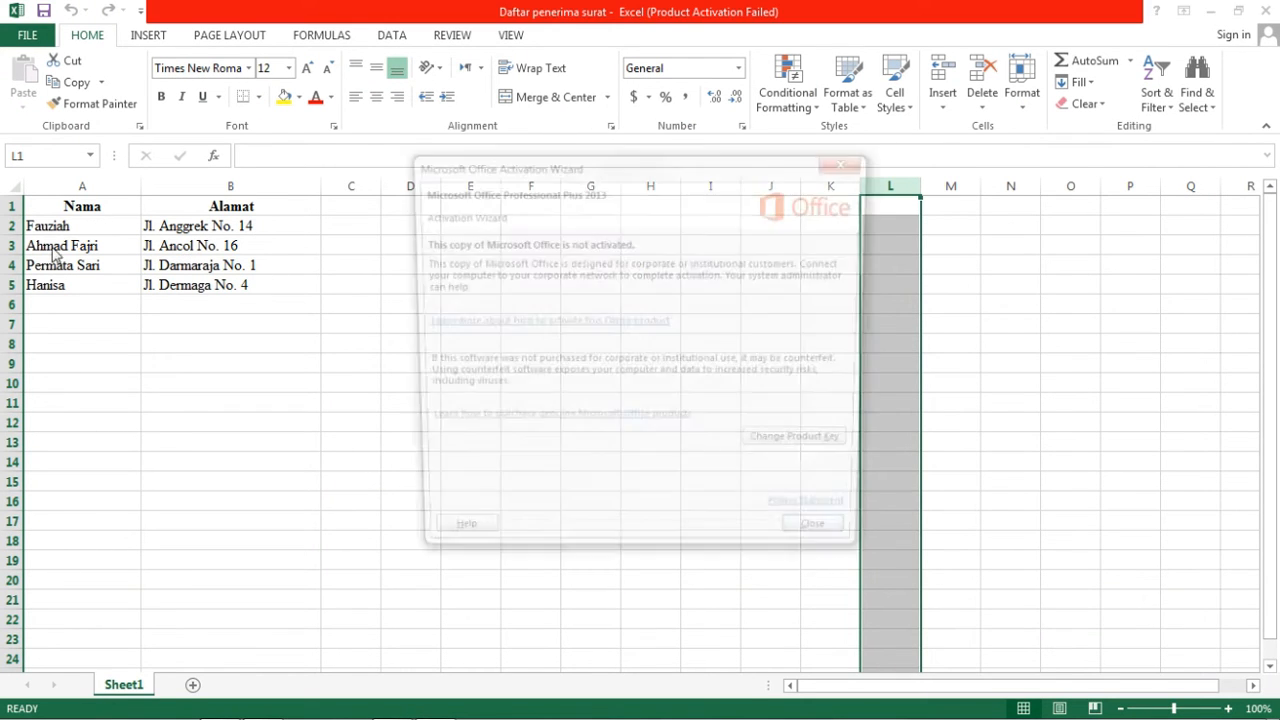
pyautogui.press('Return')
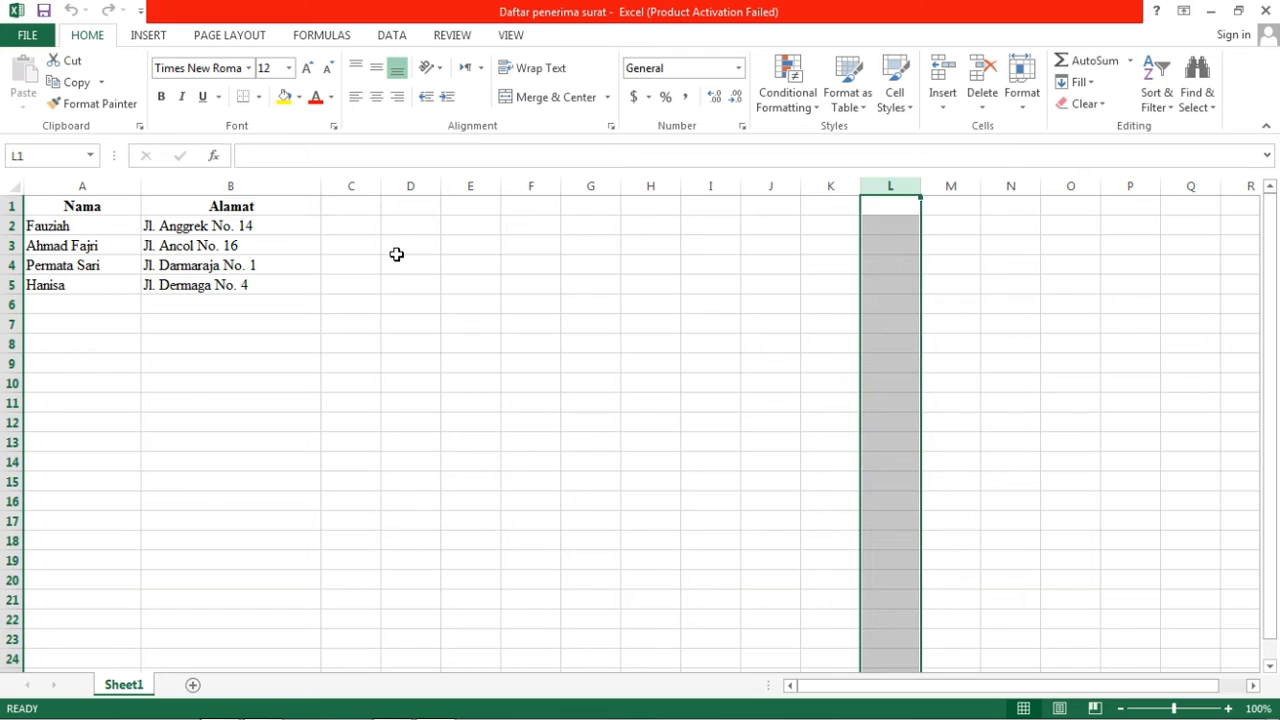
pyautogui.click(544, 341)
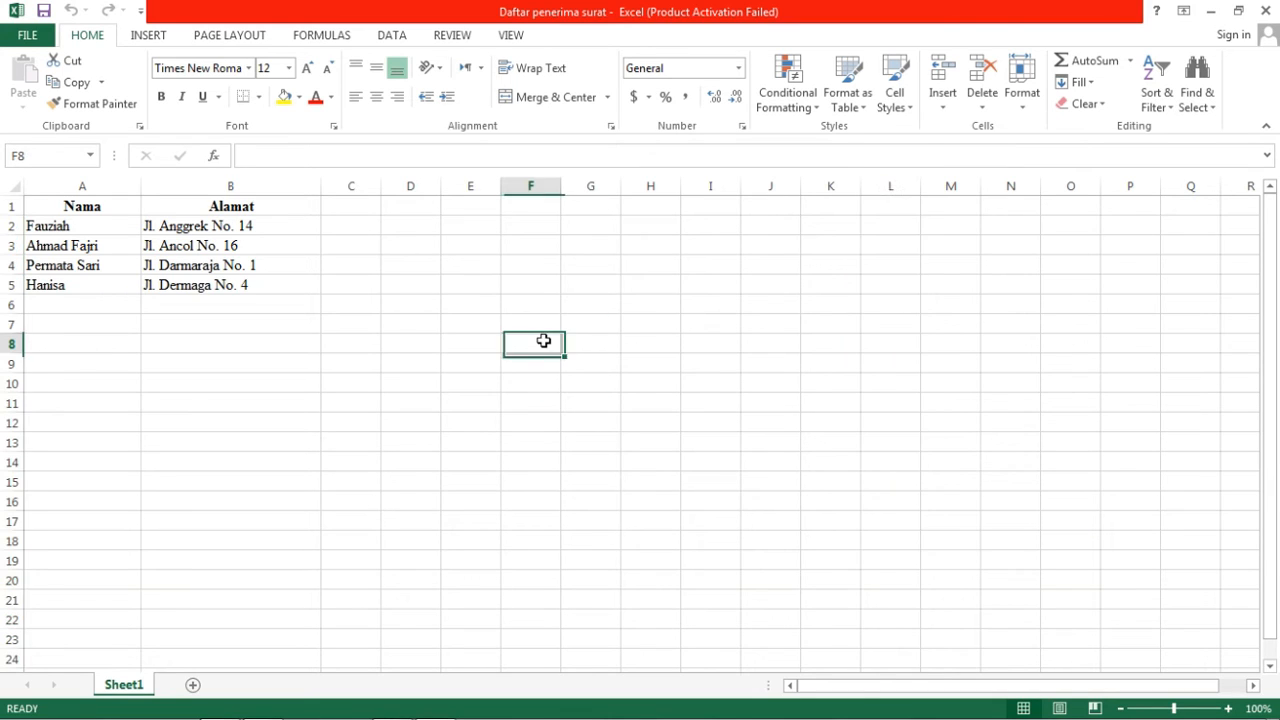
pyautogui.click(349, 211)
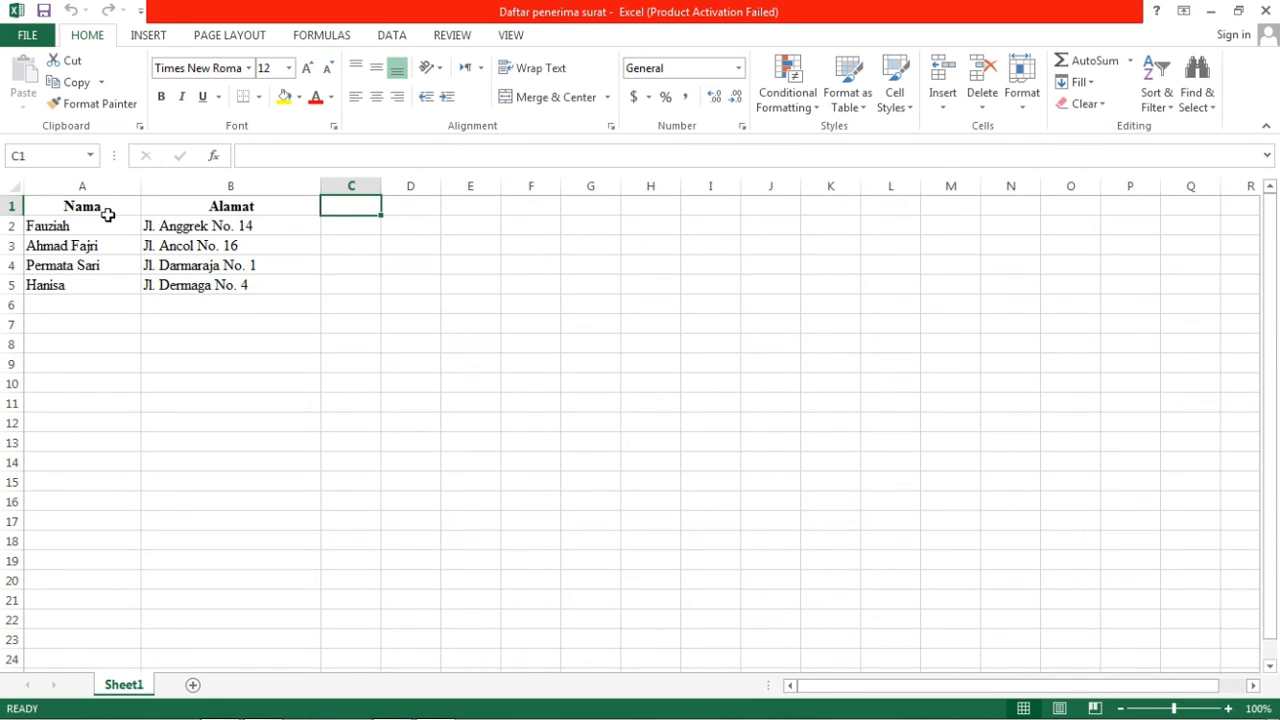
pyautogui.click(1265, 10)
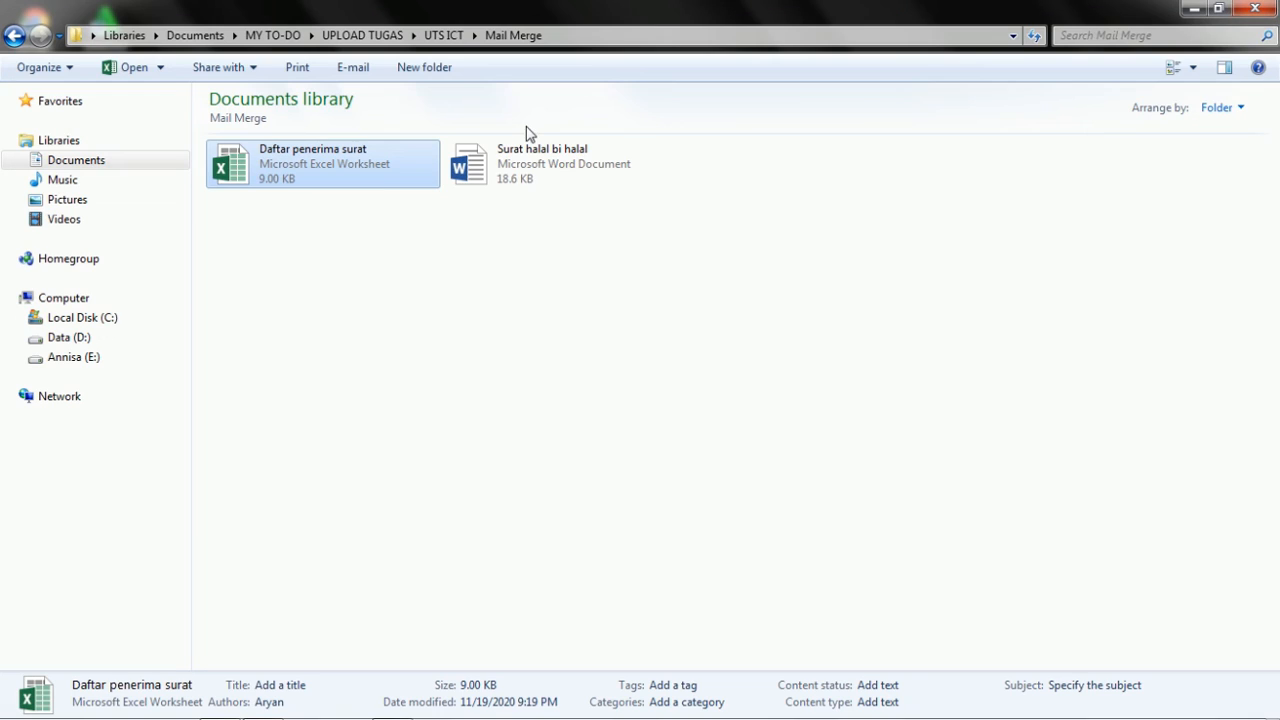
# Open the Surat halal bi halal letter and answer No to the SQL data-source prompt.
pyautogui.click(517, 170)
pyautogui.doubleClick(517, 170)
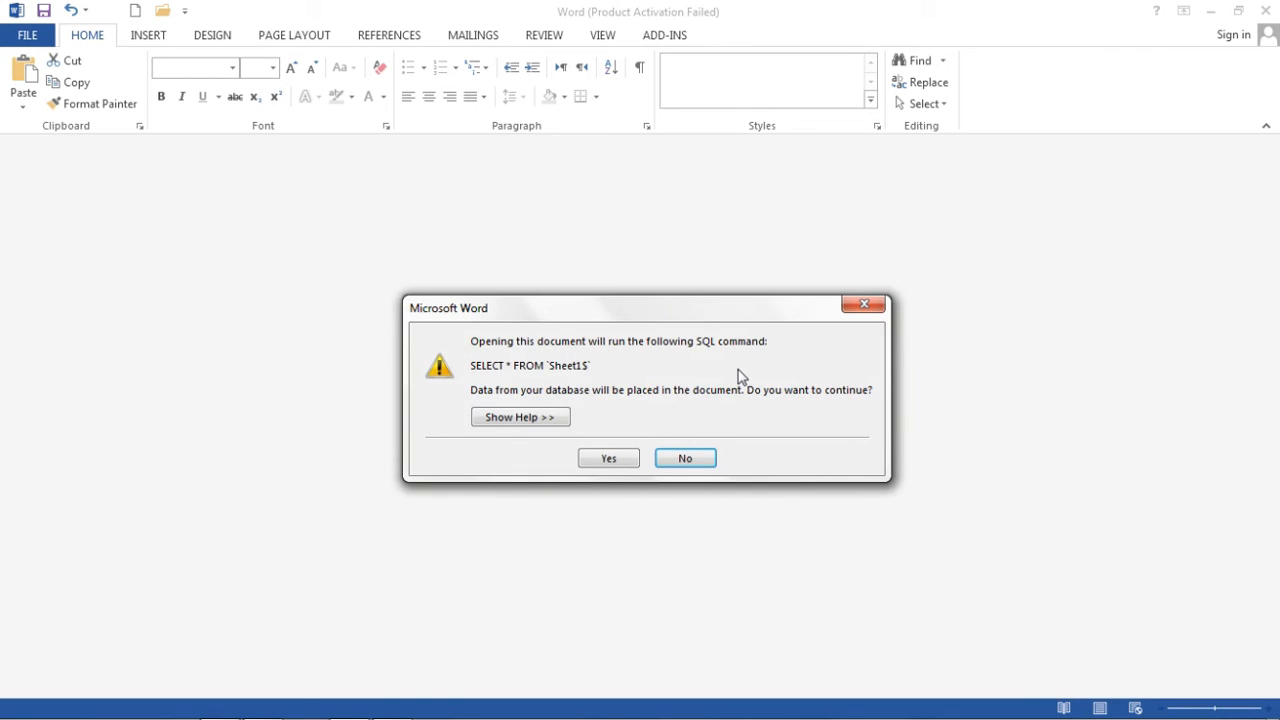
pyautogui.click(683, 455)
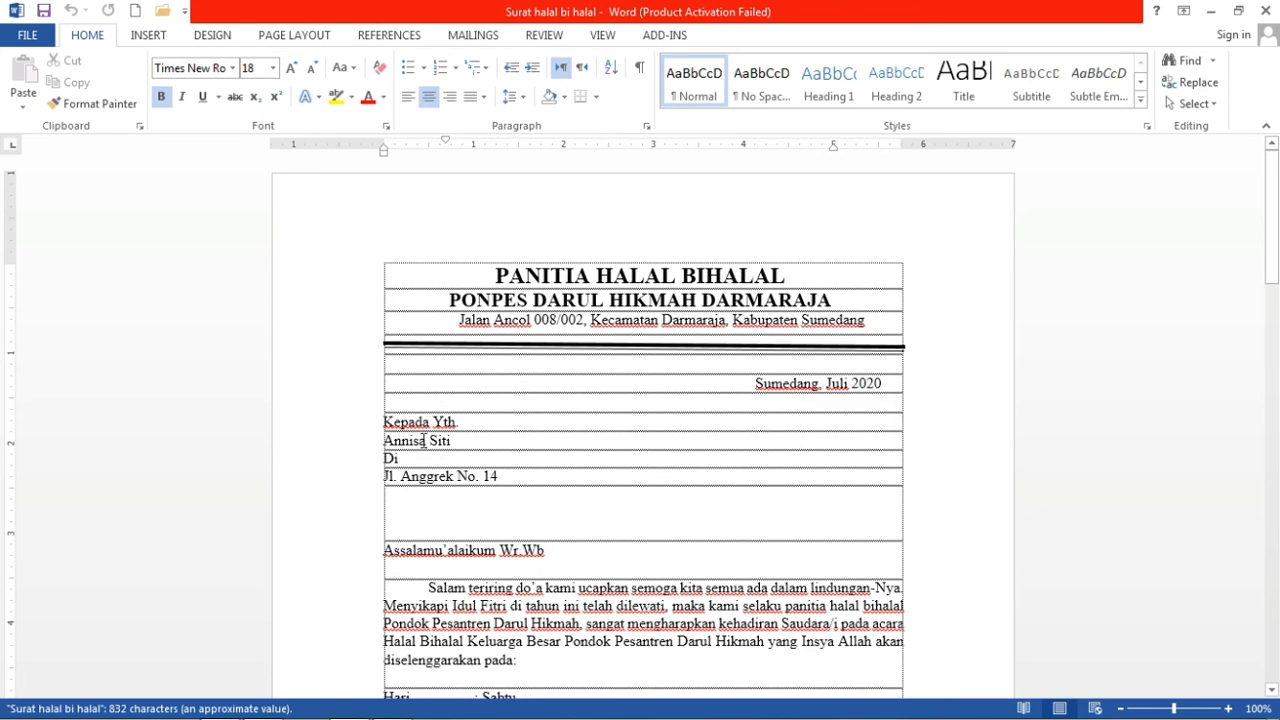
# Dismiss the activation notice, inspect the recipient name line, and bring up the Mailings ribbon.
pyautogui.press('Return')
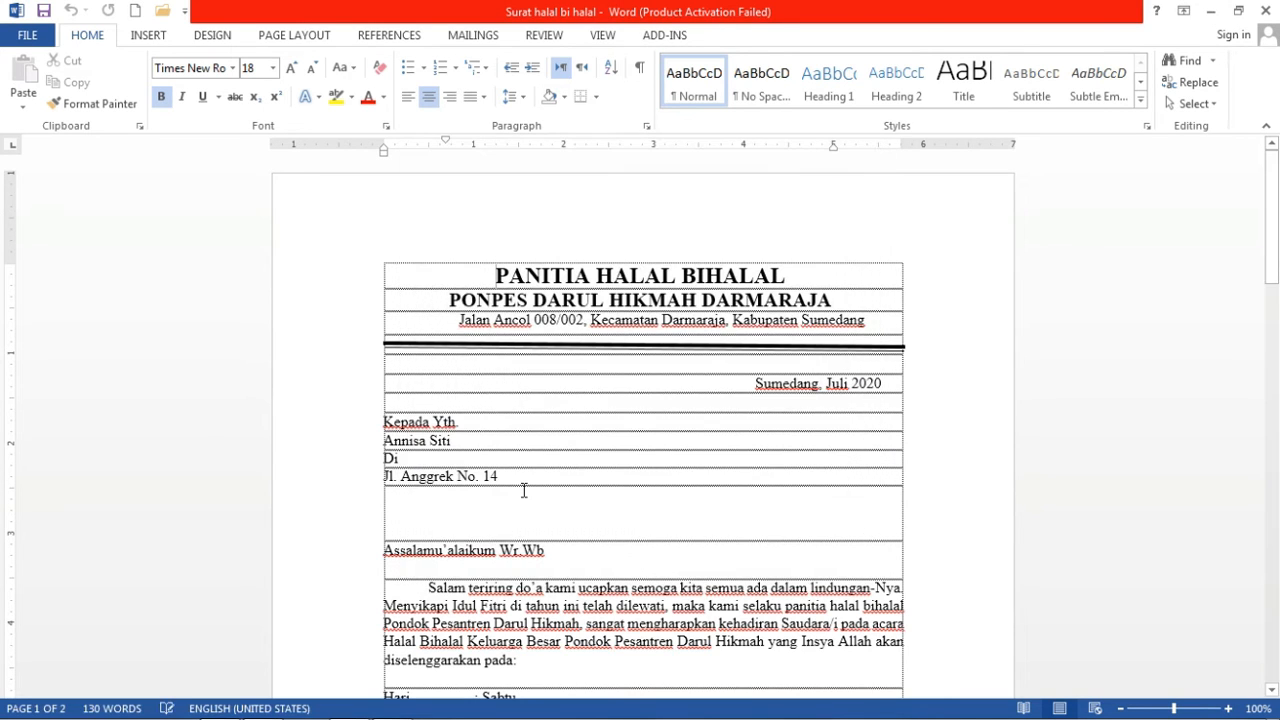
pyautogui.moveTo(455, 442); pyautogui.dragTo(381, 441)
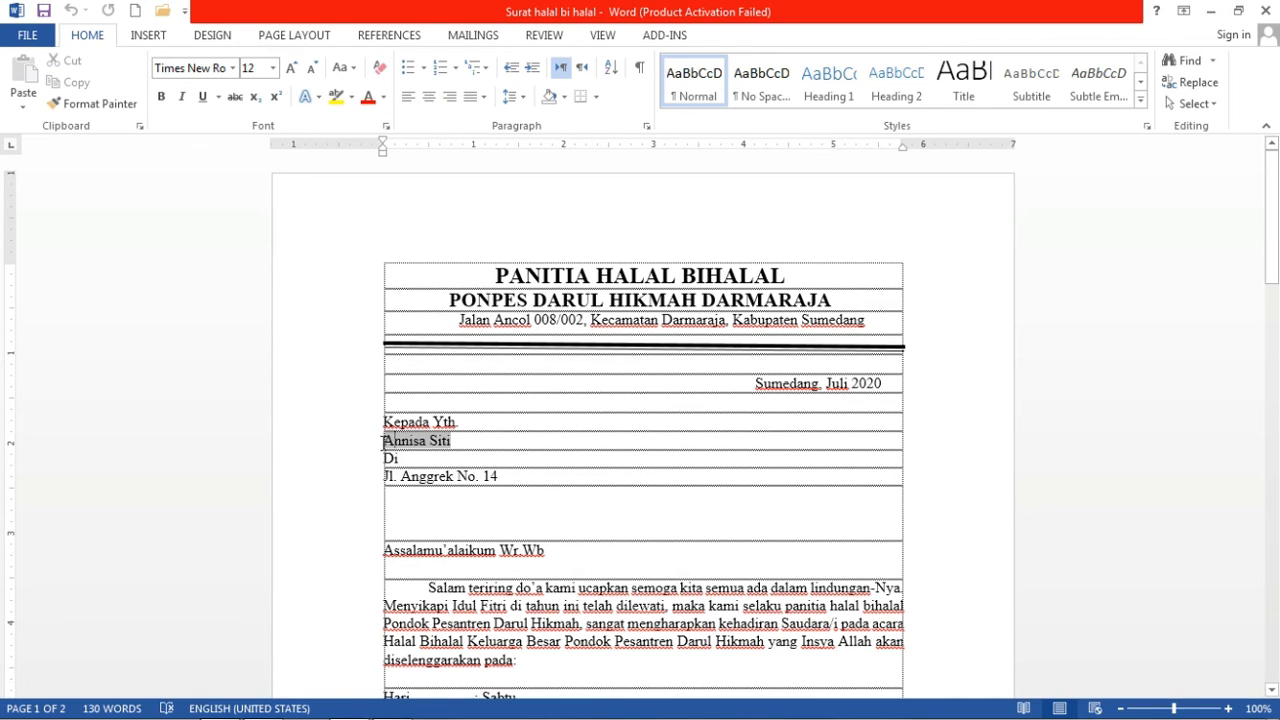
pyautogui.click(571, 484)
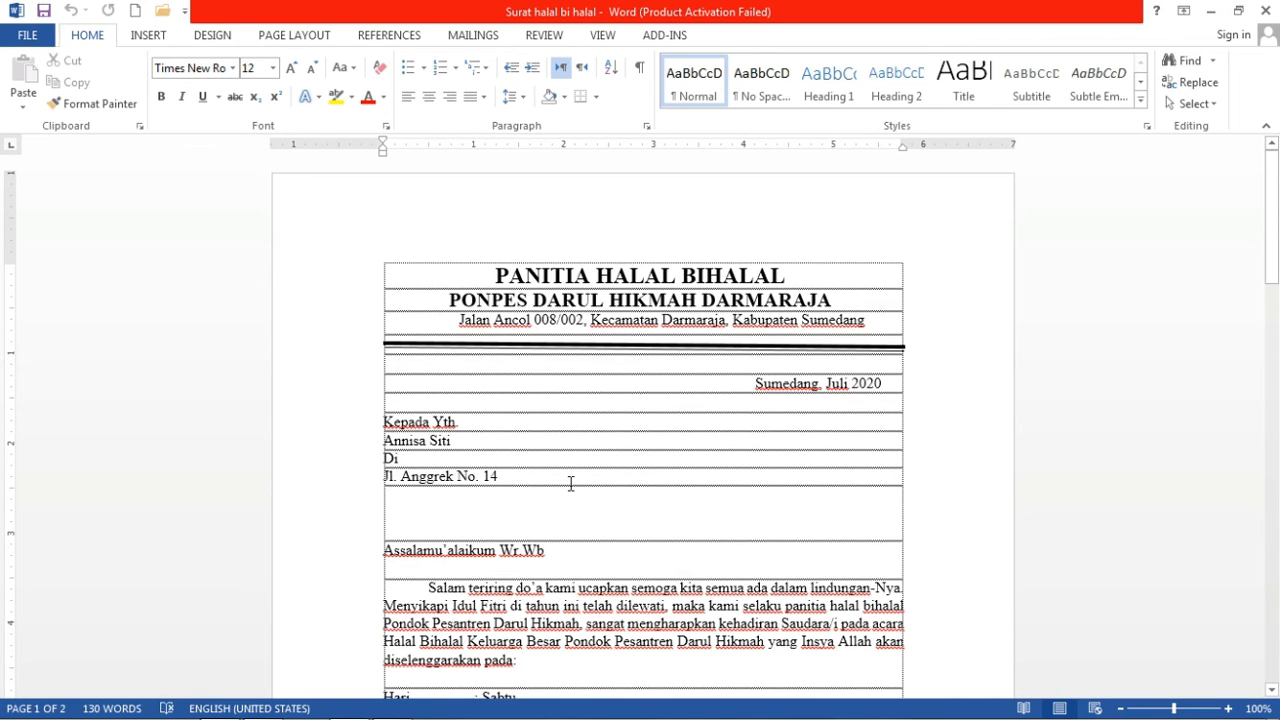
pyautogui.click(386, 445)
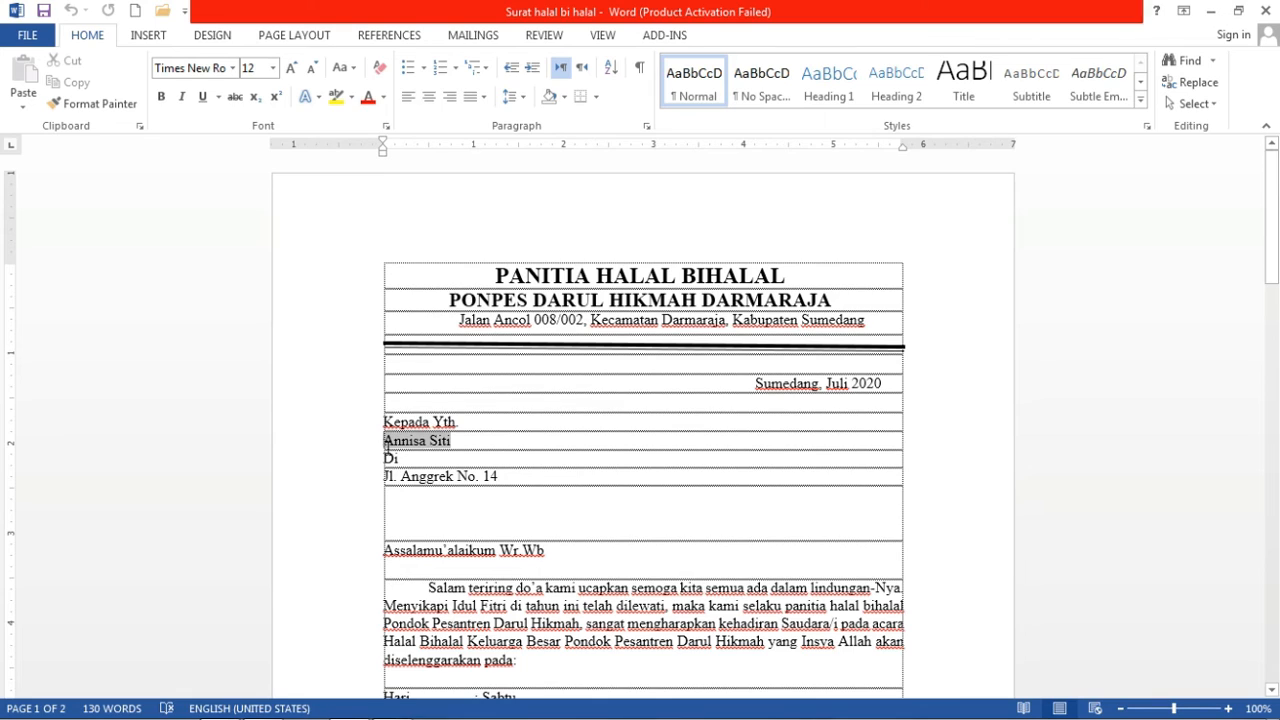
pyautogui.press('Up')
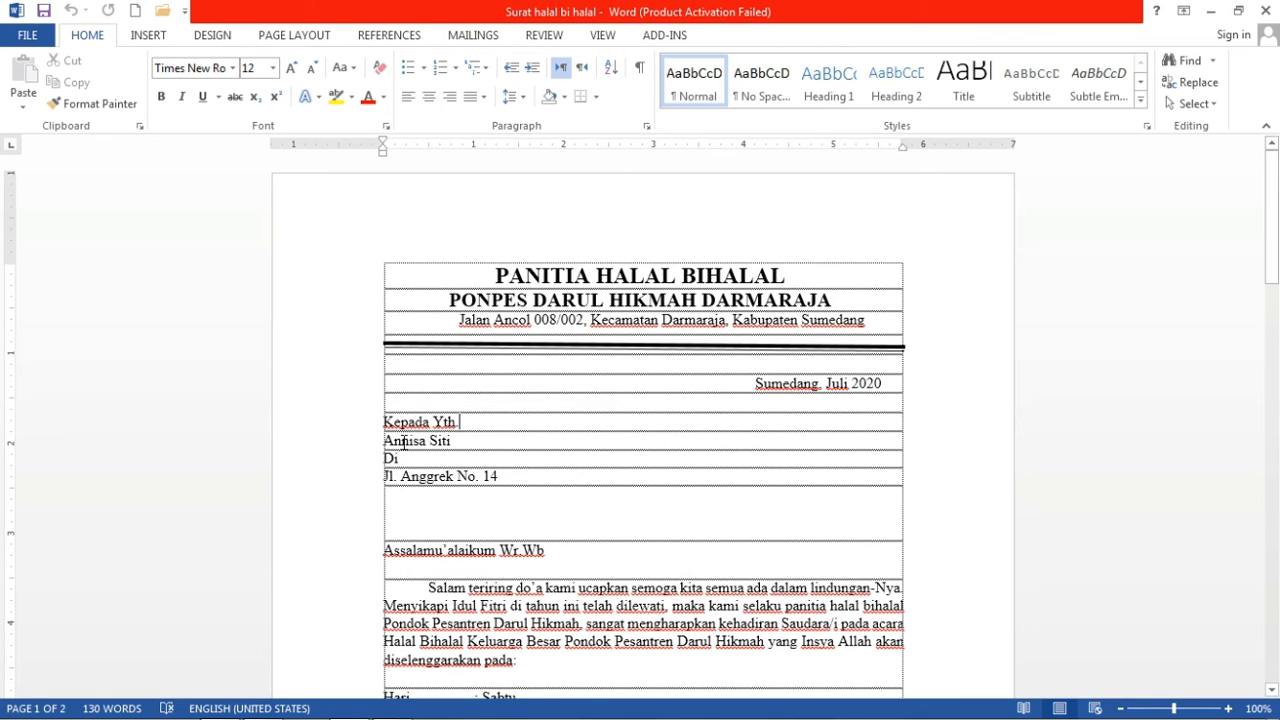
pyautogui.press('Right')
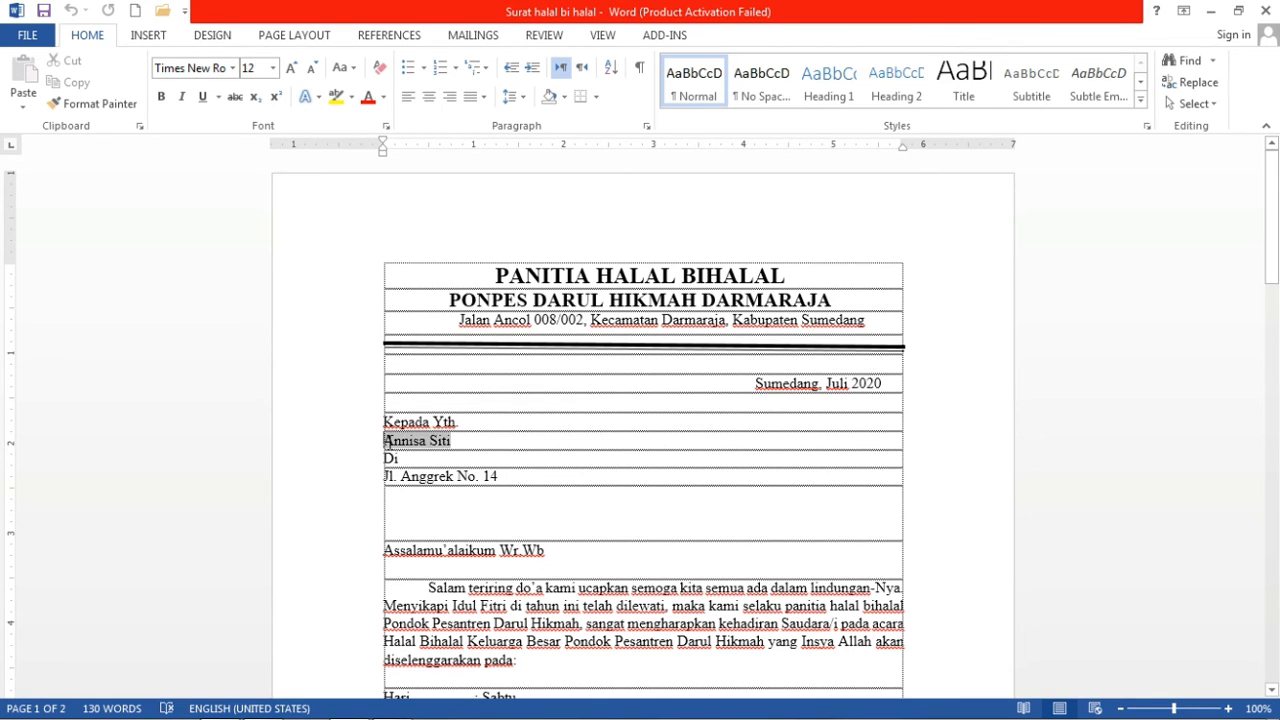
pyautogui.press('Left')
pyautogui.click(402, 442)
pyautogui.click(475, 36)
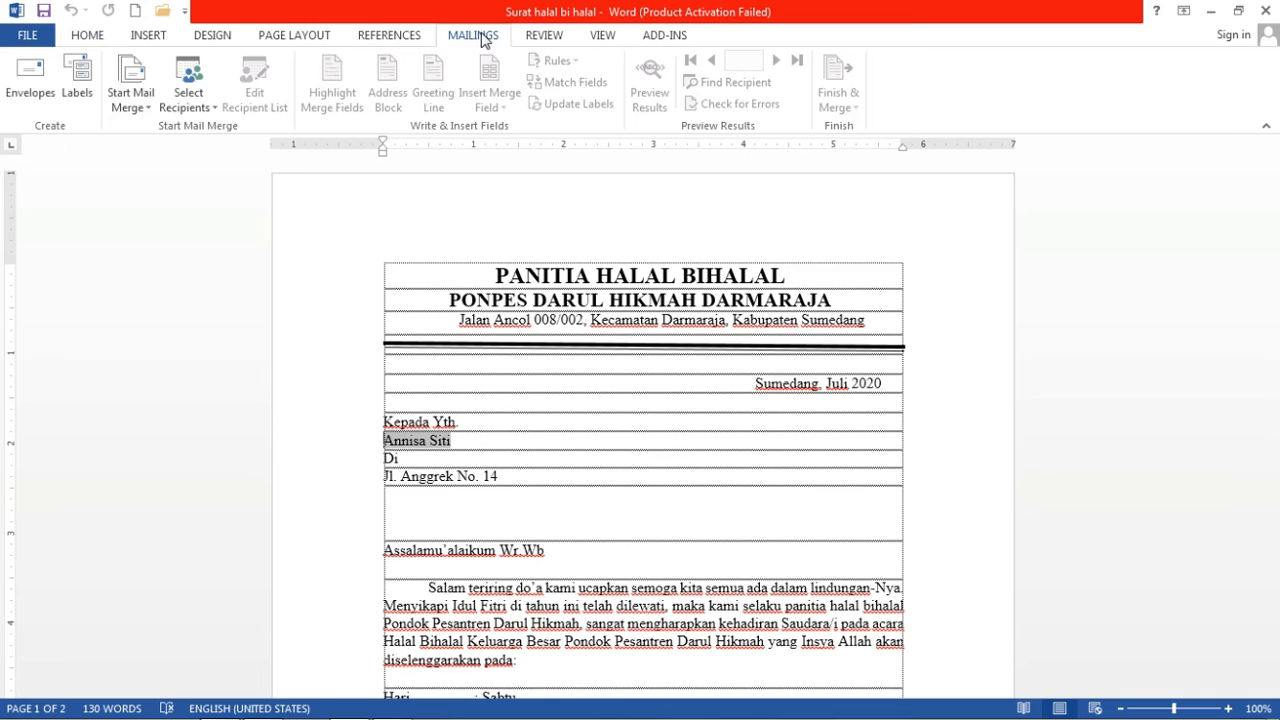
# Use an existing list: open Daftar penerima surat from Documents > MY TO-DO > UPLOAD TUGAS > UTS ICT > Mail Merge.
pyautogui.click(207, 110)
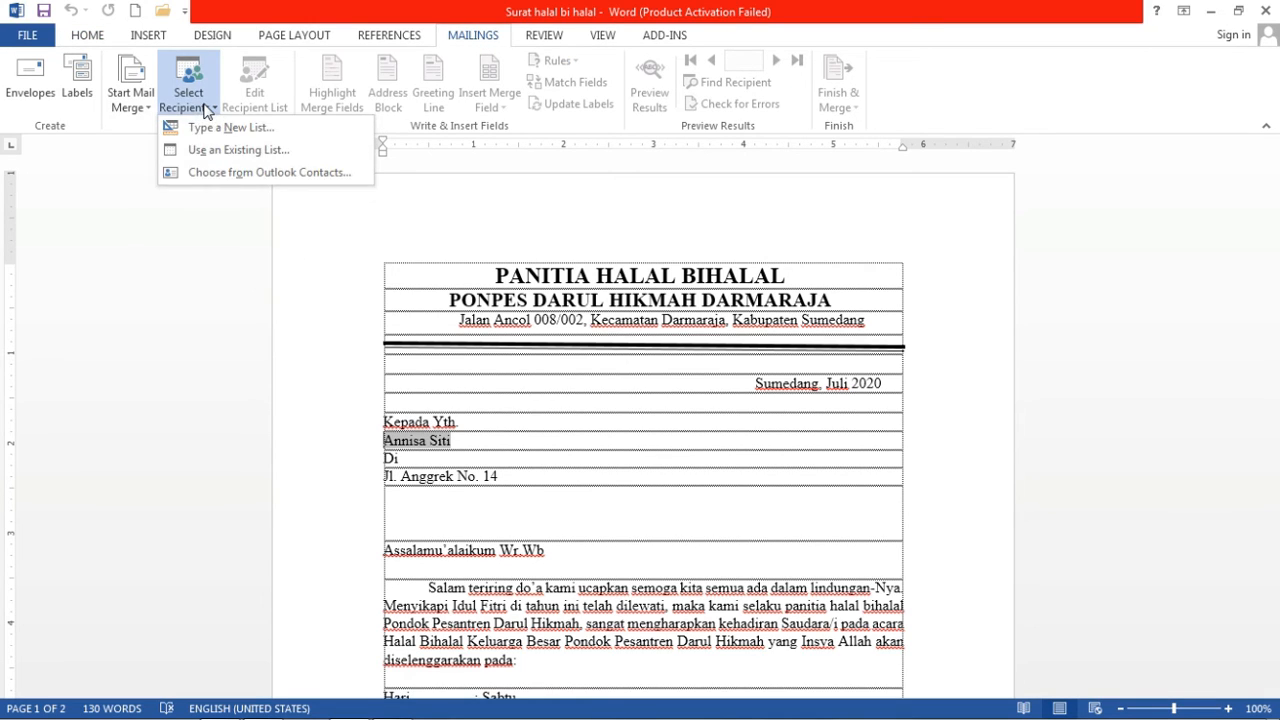
pyautogui.click(293, 158)
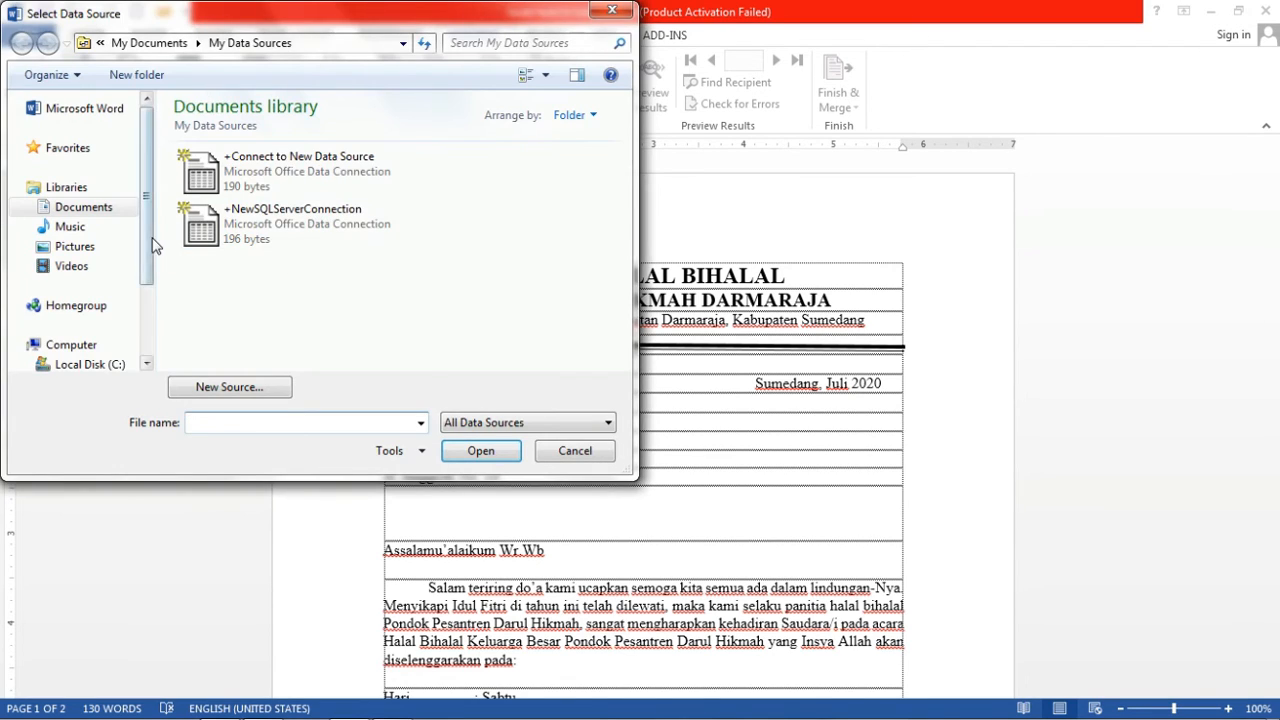
pyautogui.click(114, 207)
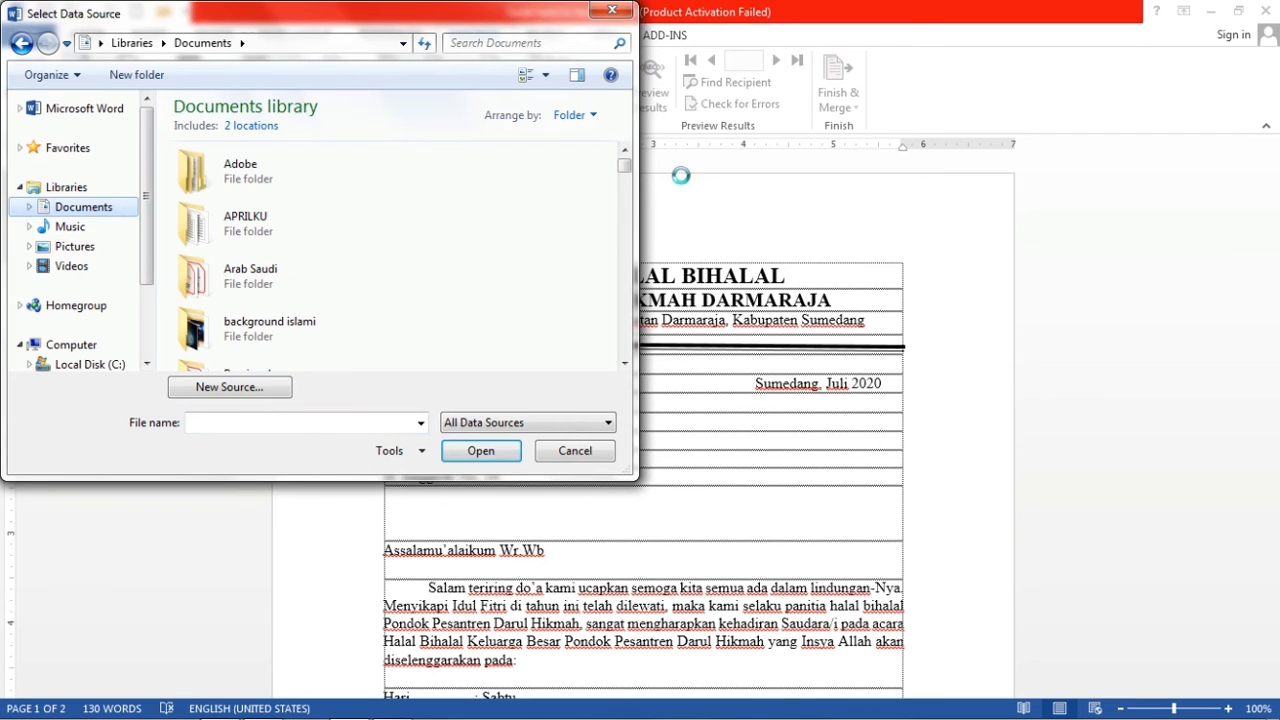
pyautogui.moveTo(628, 168); pyautogui.dragTo(628, 196)
pyautogui.doubleClick(253, 348)
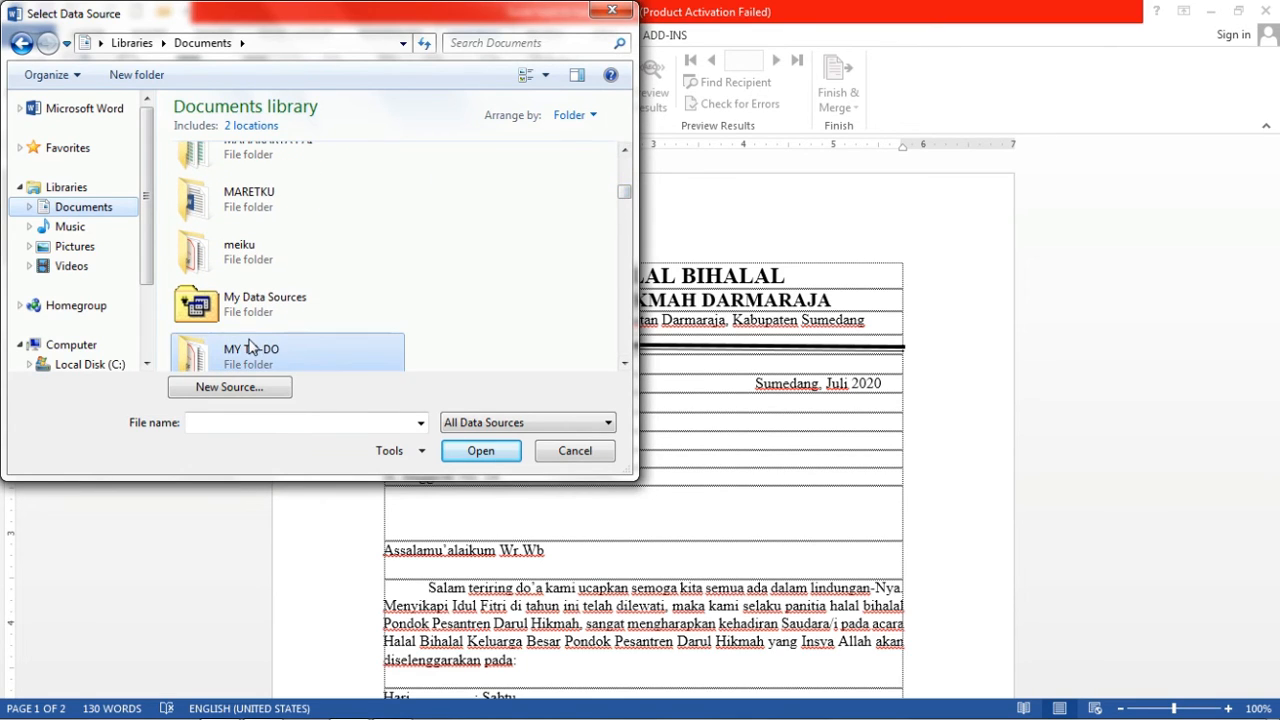
pyautogui.doubleClick(258, 348)
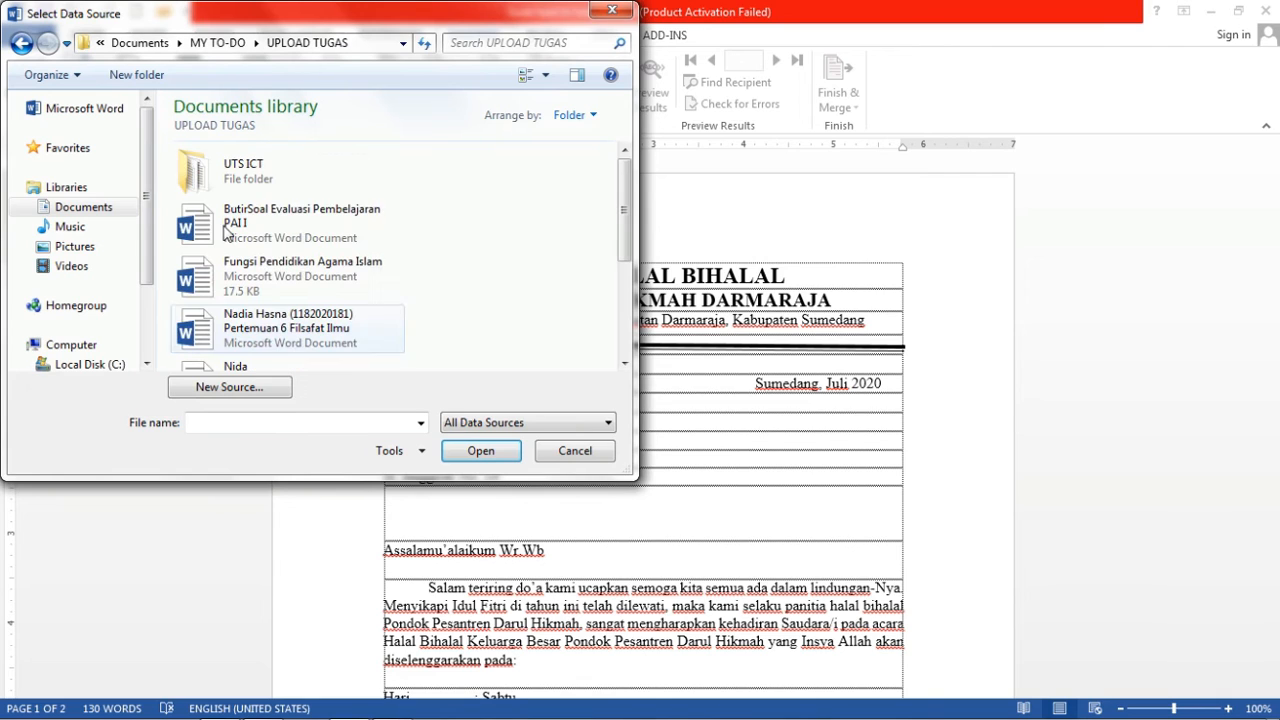
pyautogui.doubleClick(238, 165)
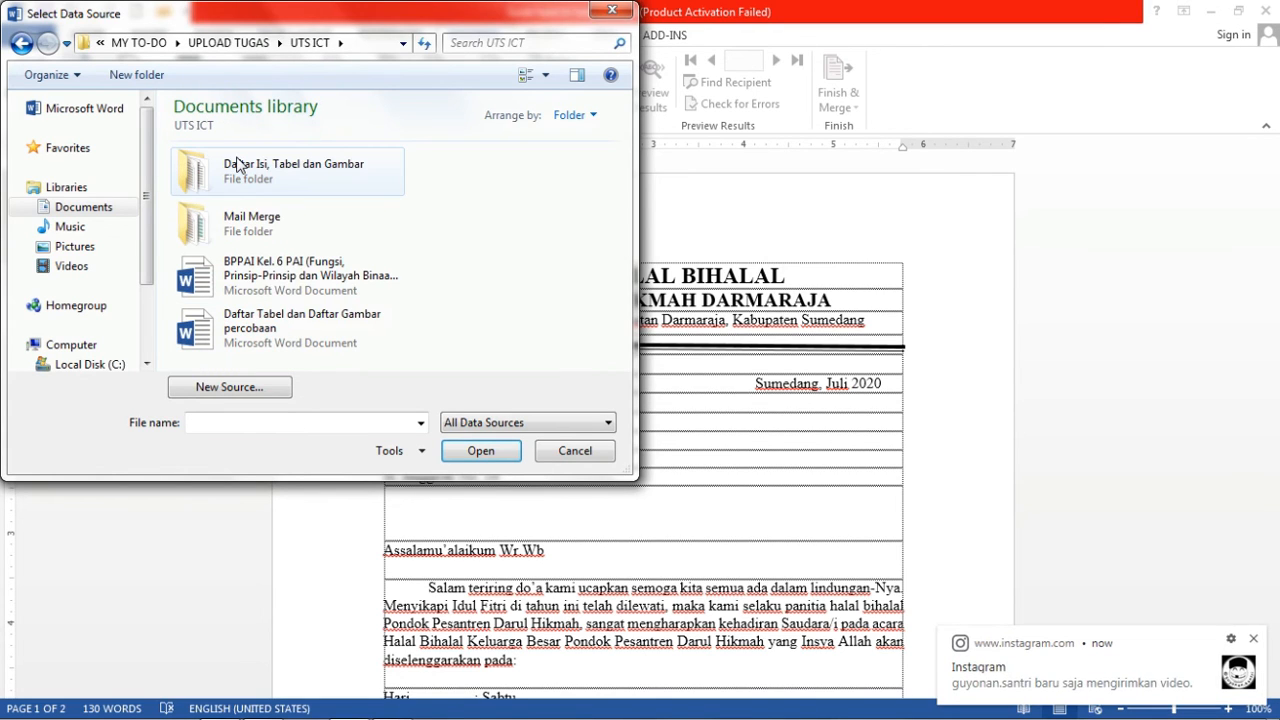
pyautogui.click(270, 232)
pyautogui.doubleClick(270, 232)
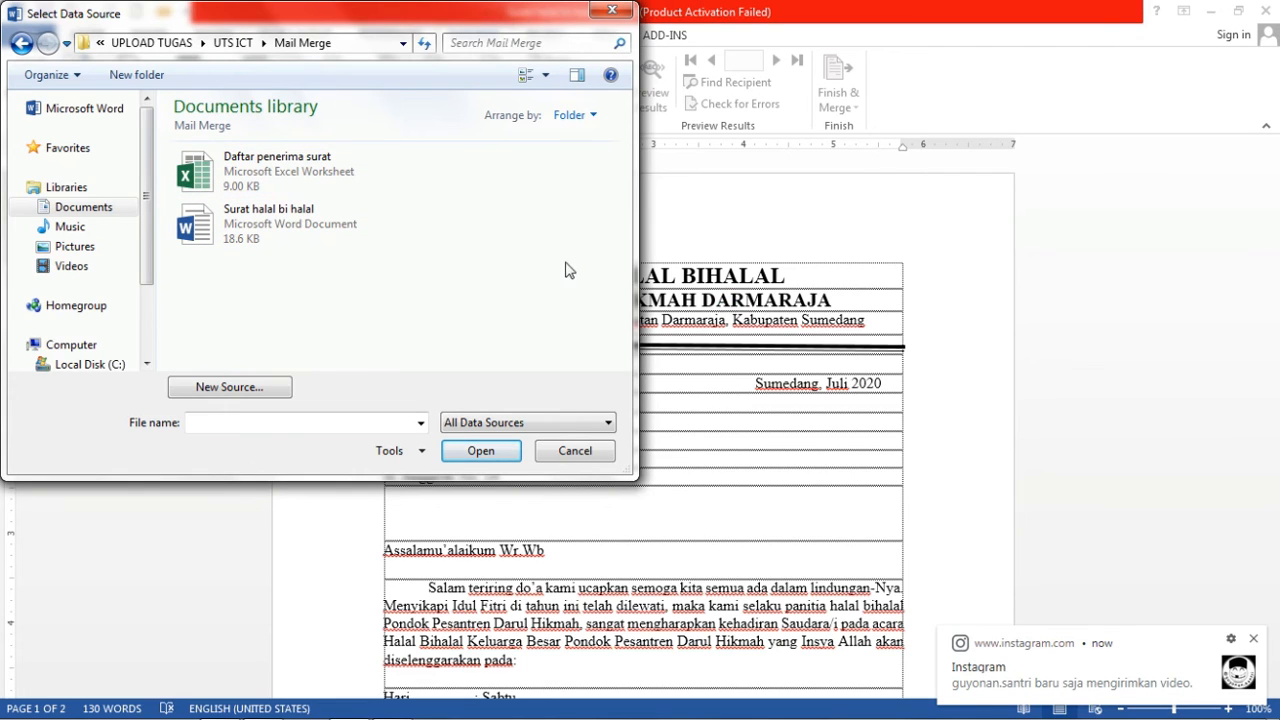
pyautogui.click(322, 172)
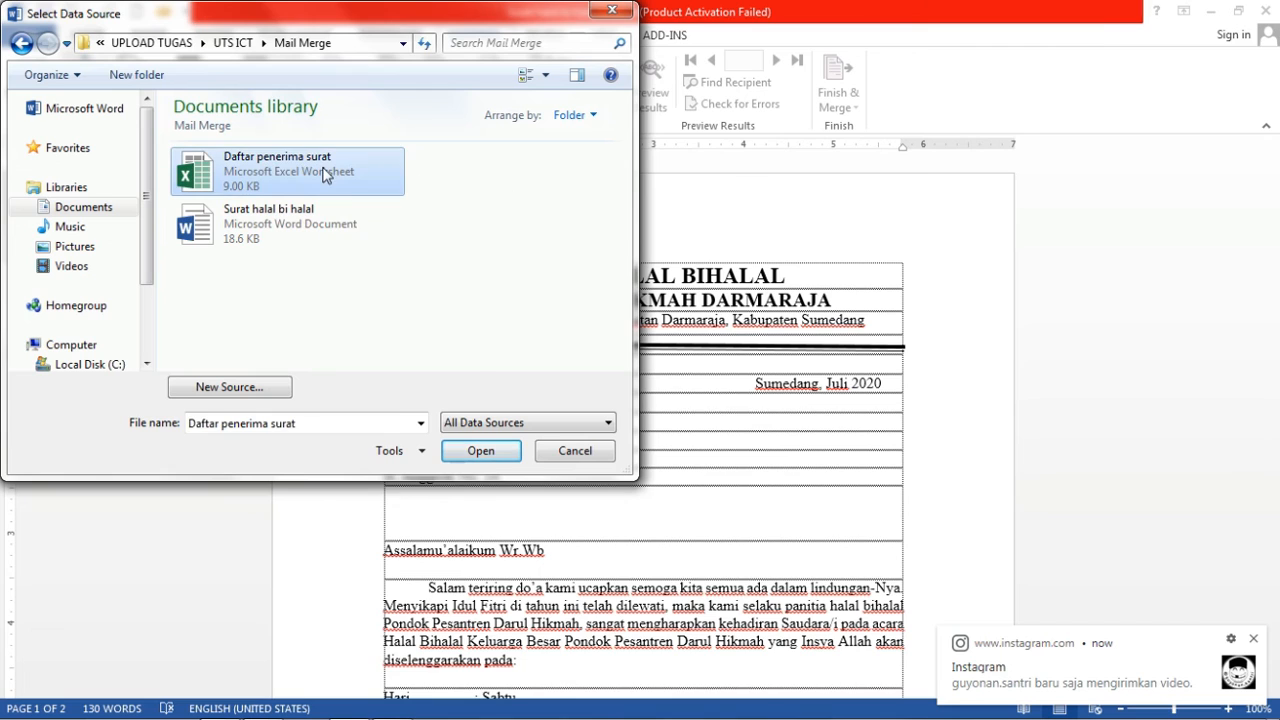
pyautogui.click(490, 451)
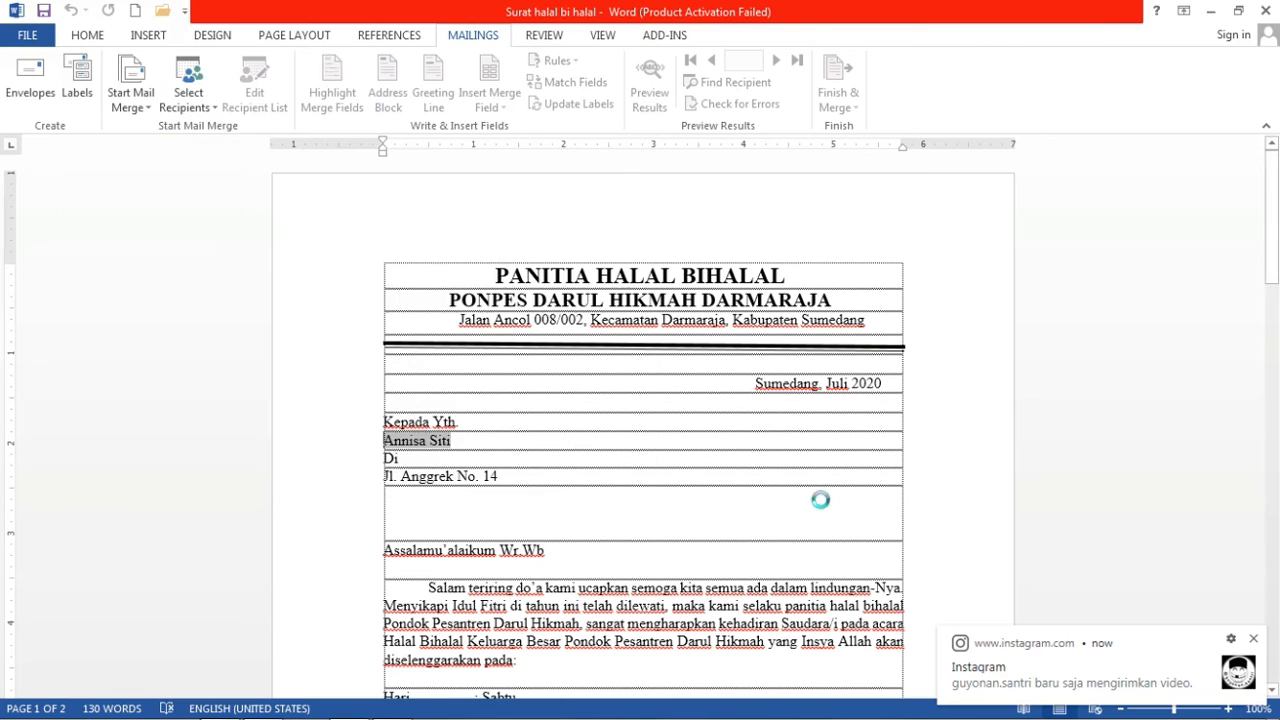
pyautogui.click(557, 381)
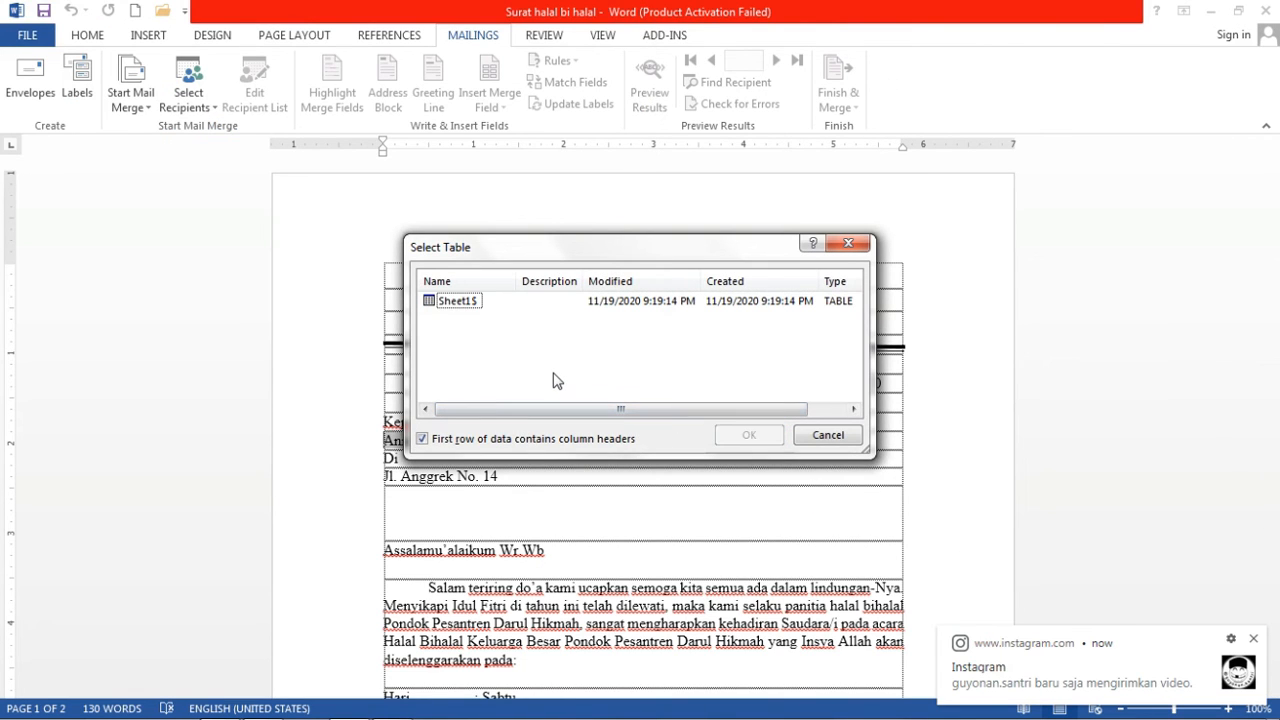
# Confirm Sheet1$ as the recipient table for the mail merge.
pyautogui.click(463, 306)
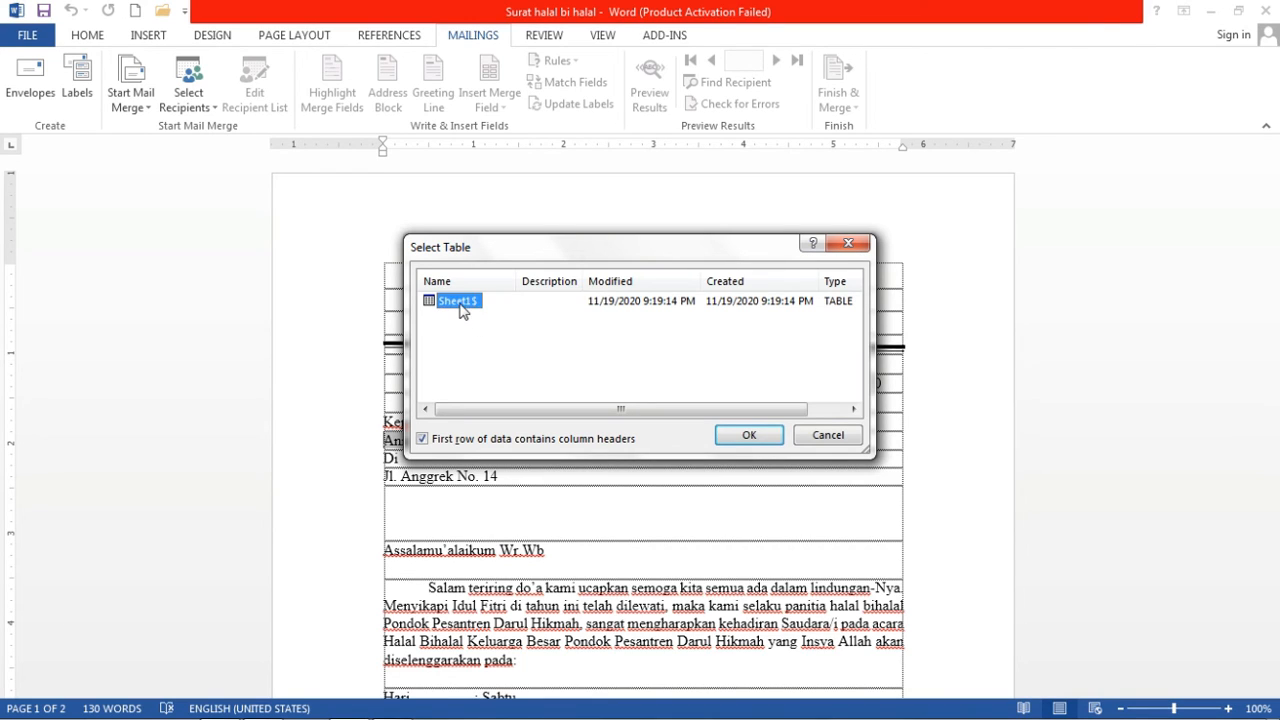
pyautogui.click(750, 437)
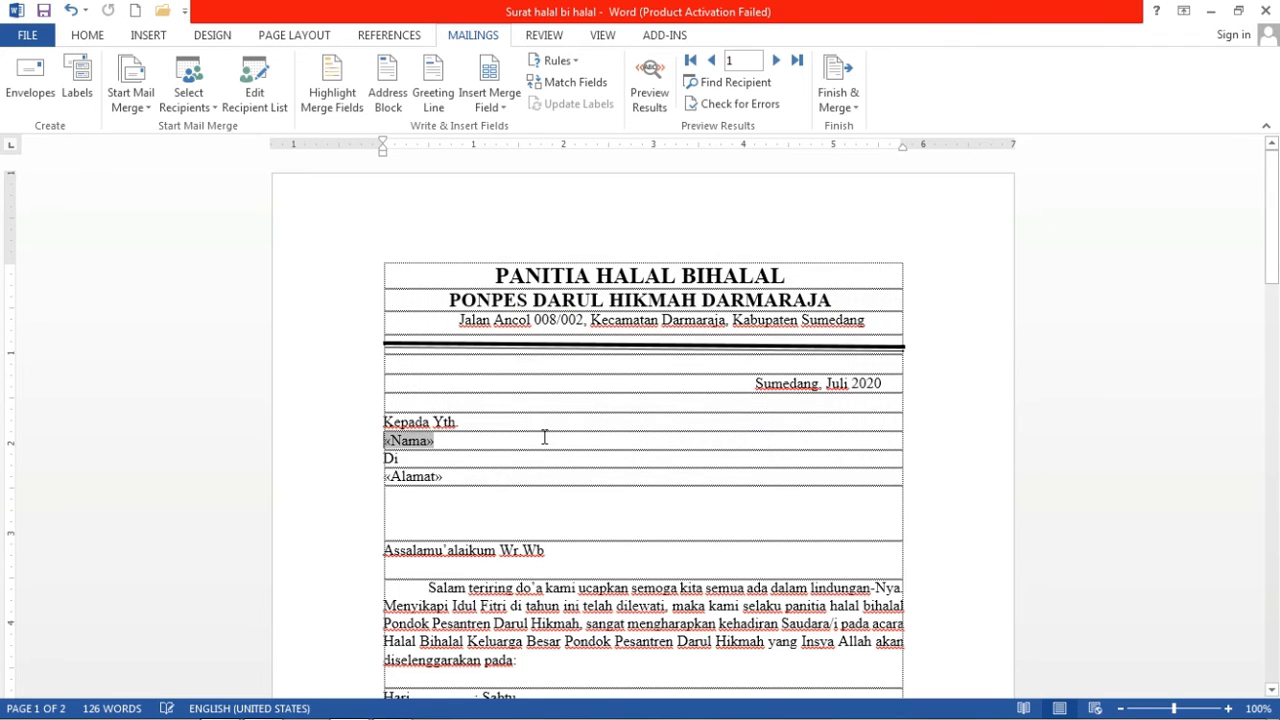
pyautogui.click(439, 446)
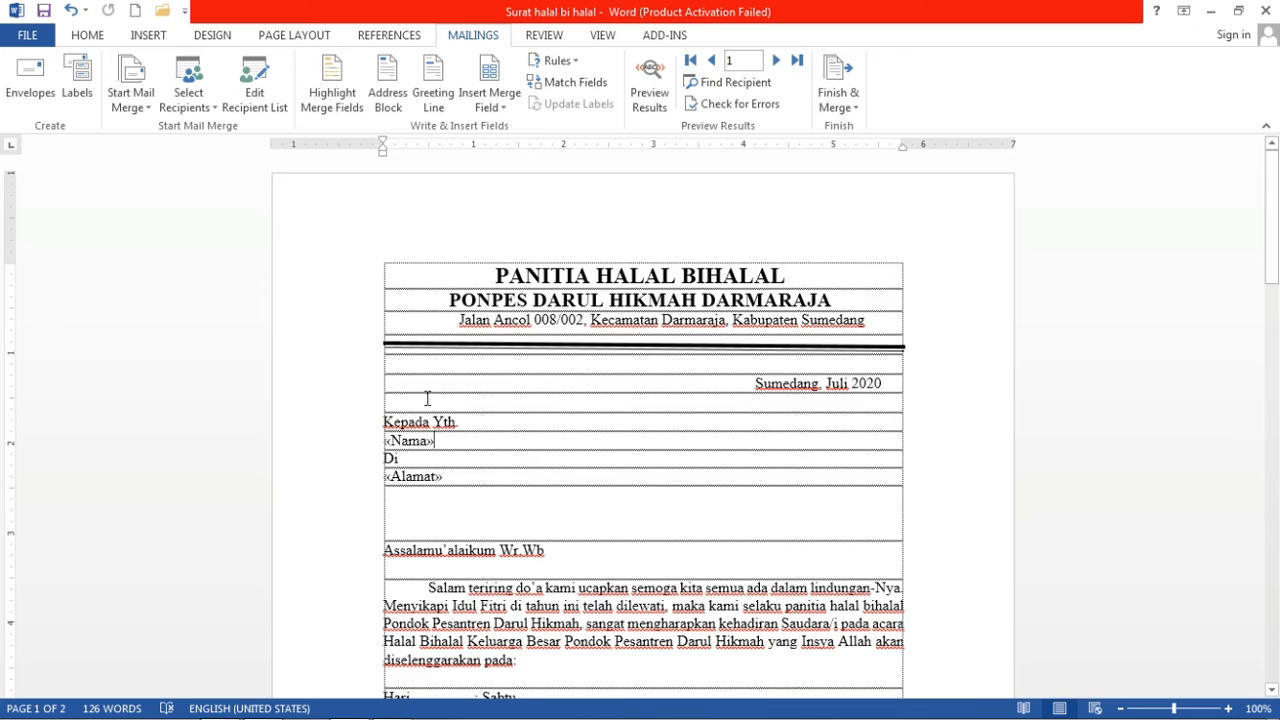
# Preview results so the first recipient's name and address fill the letter, then select the merged name.
pyautogui.click(652, 100)
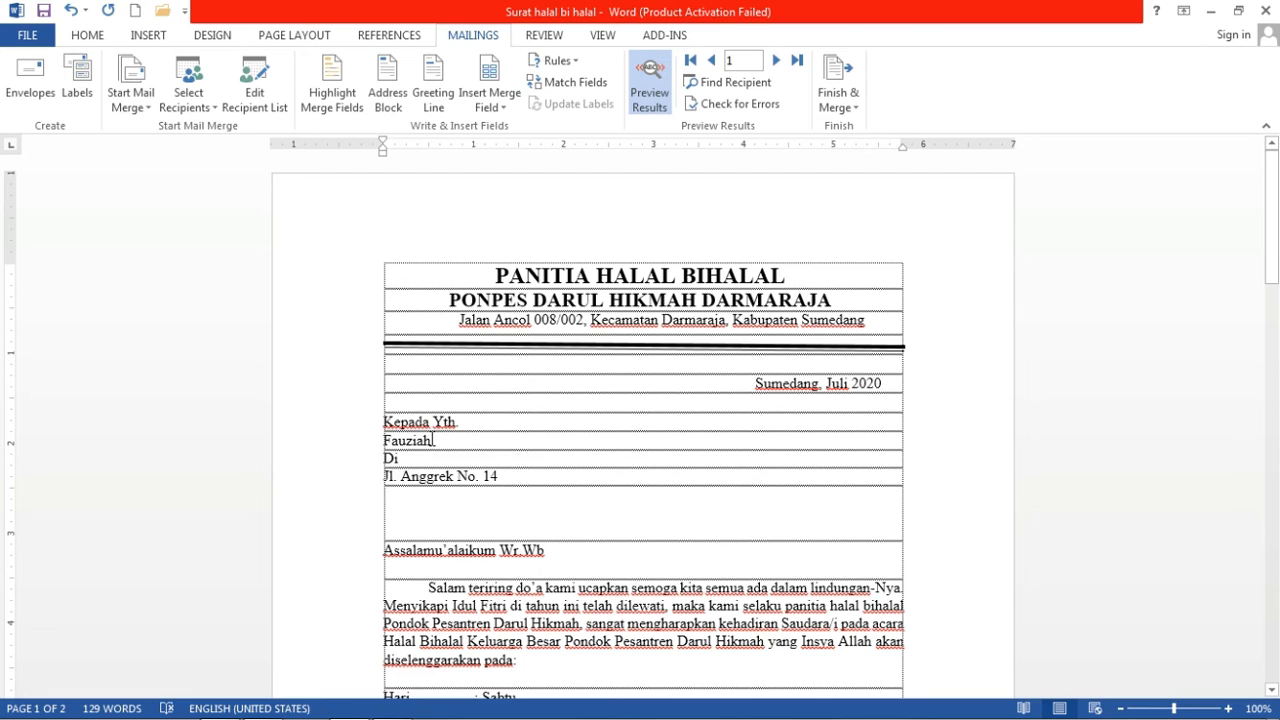
pyautogui.click(433, 440)
pyautogui.doubleClick(385, 441)
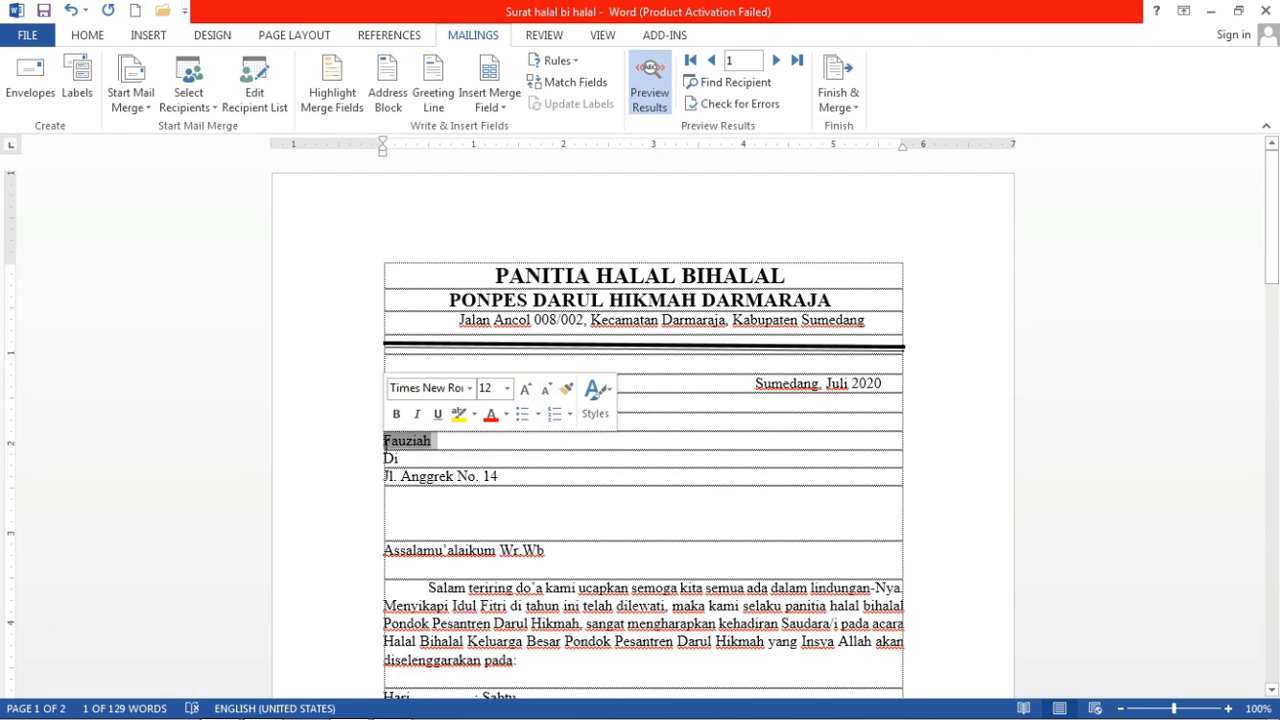
pyautogui.click(409, 448)
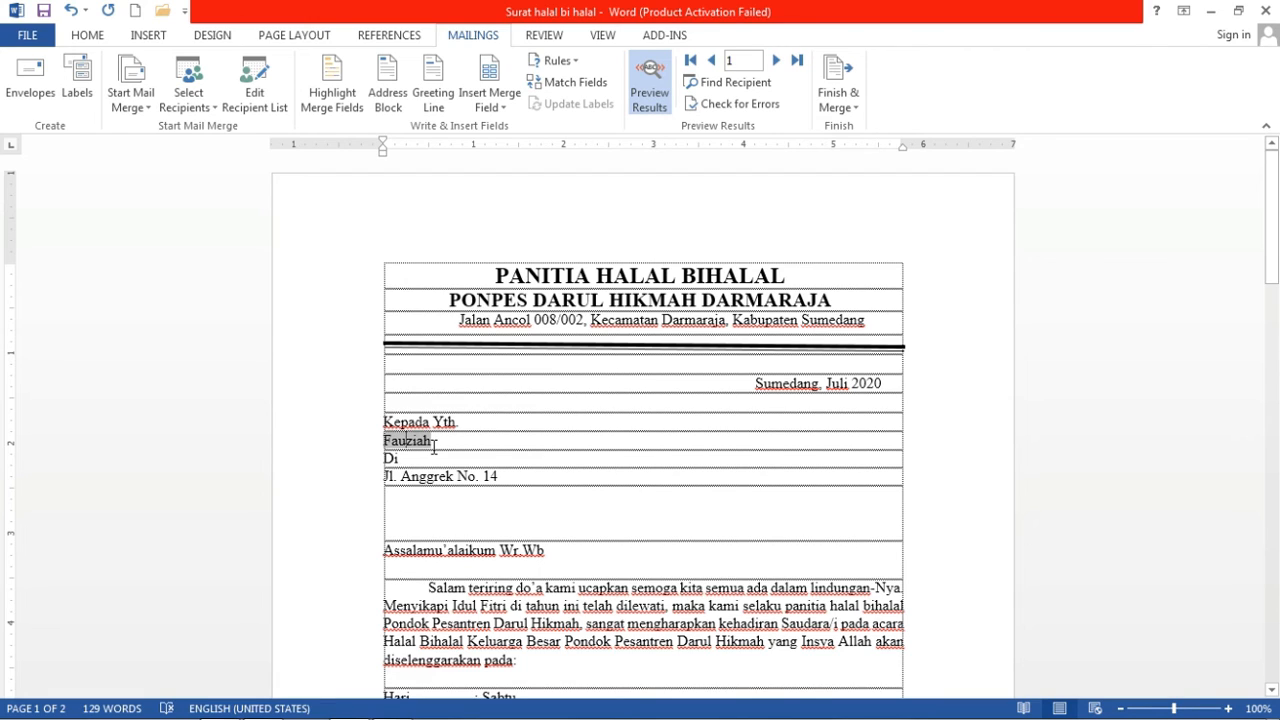
pyautogui.click(434, 447)
pyautogui.moveTo(430, 446); pyautogui.dragTo(383, 446)
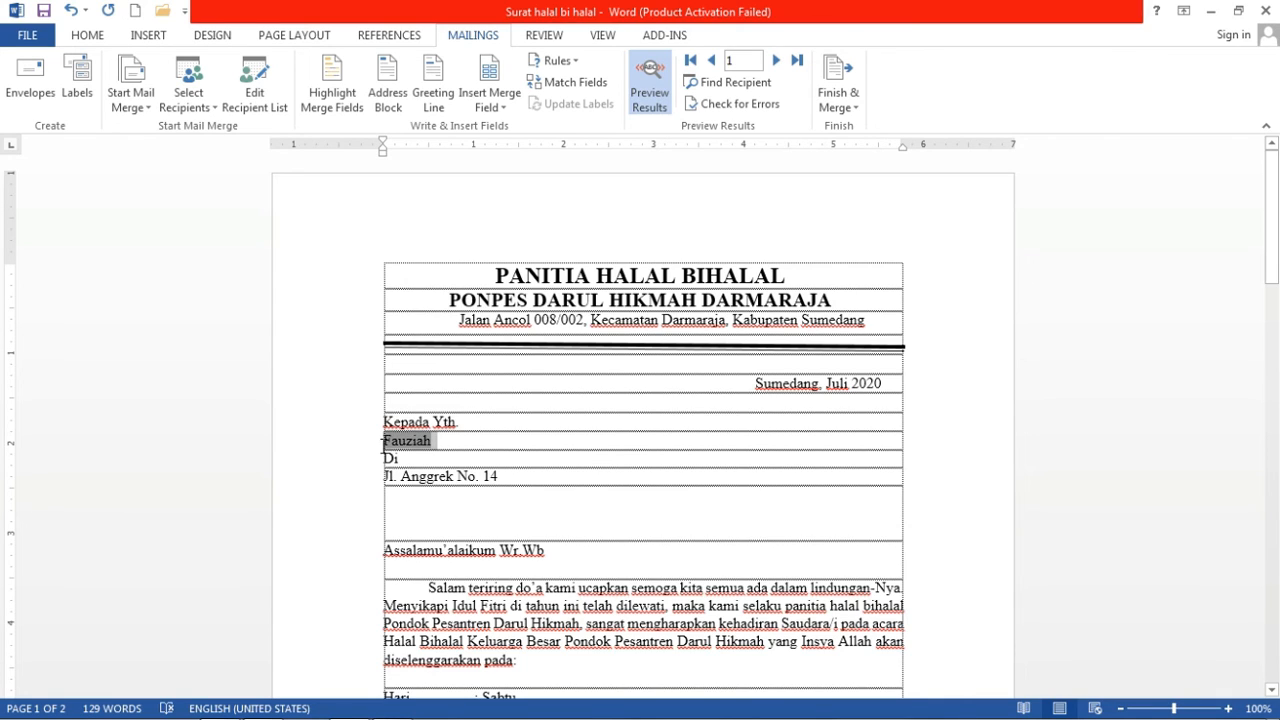
pyautogui.click(490, 438)
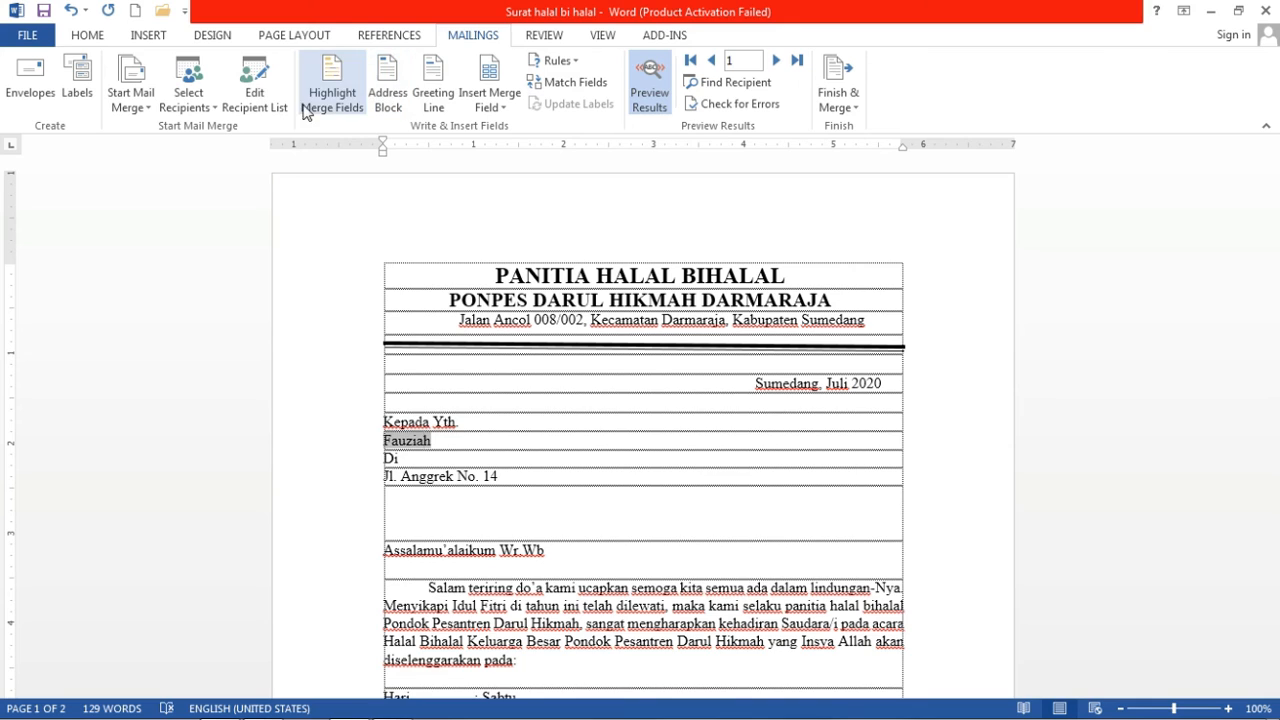
# In the Daftar penerima surat.xlsx recipient list, replace the first recipient's name with the new name.
pyautogui.click(264, 115)
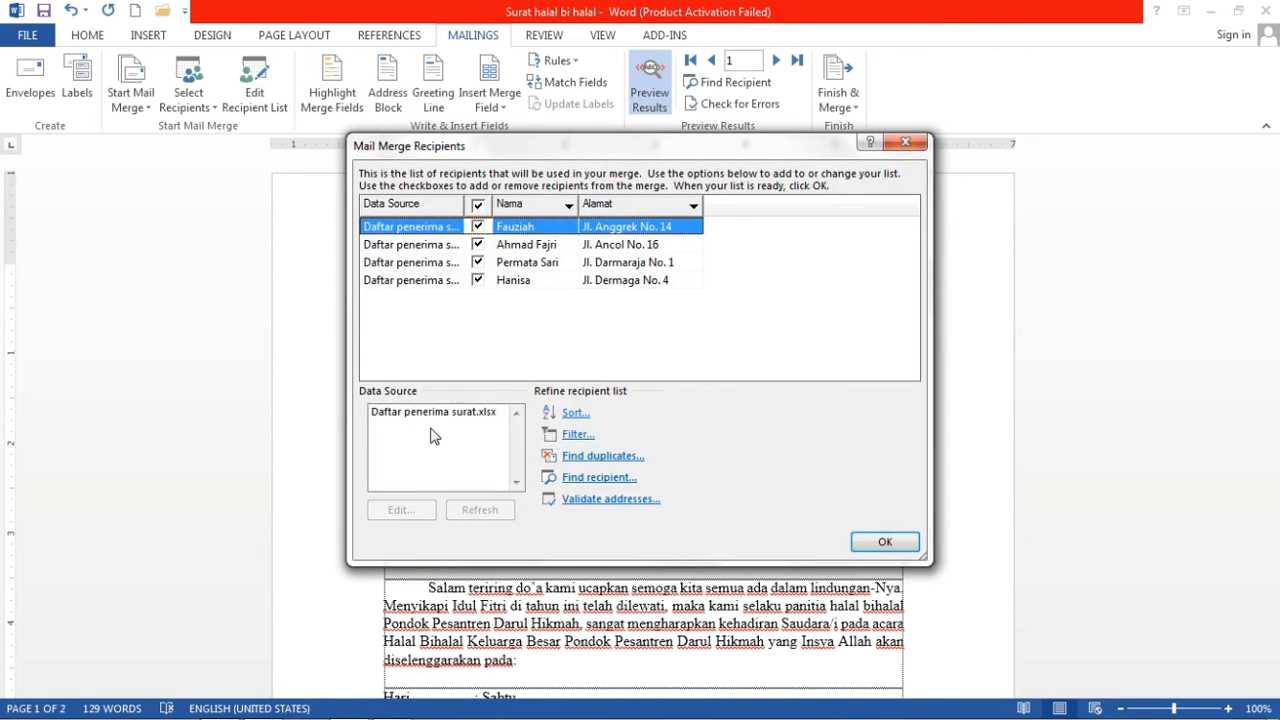
pyautogui.click(479, 440)
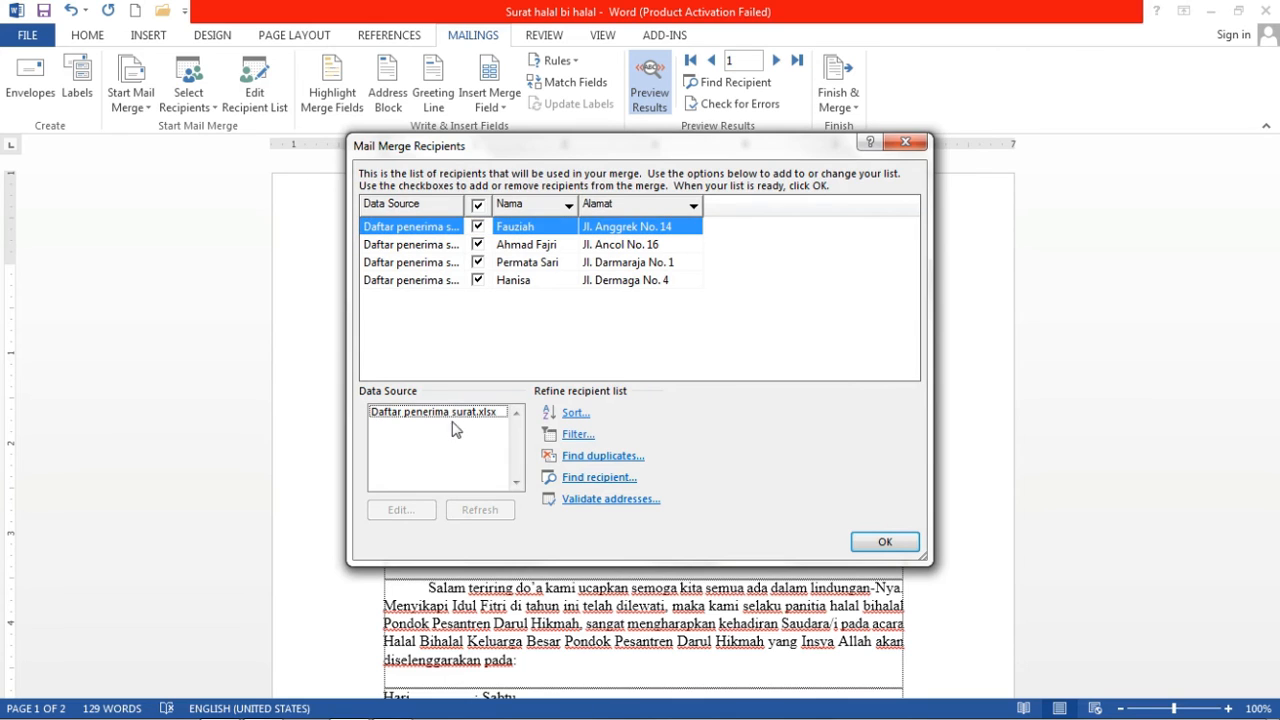
pyautogui.click(451, 414)
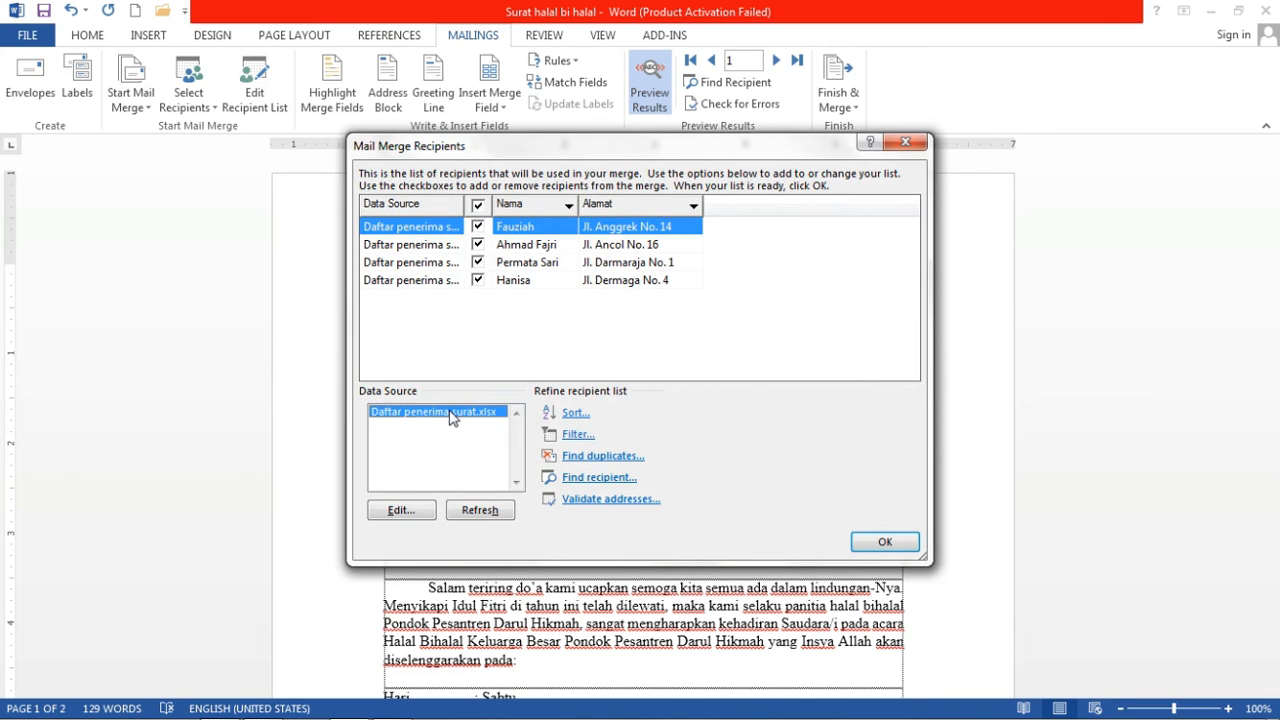
pyautogui.click(407, 512)
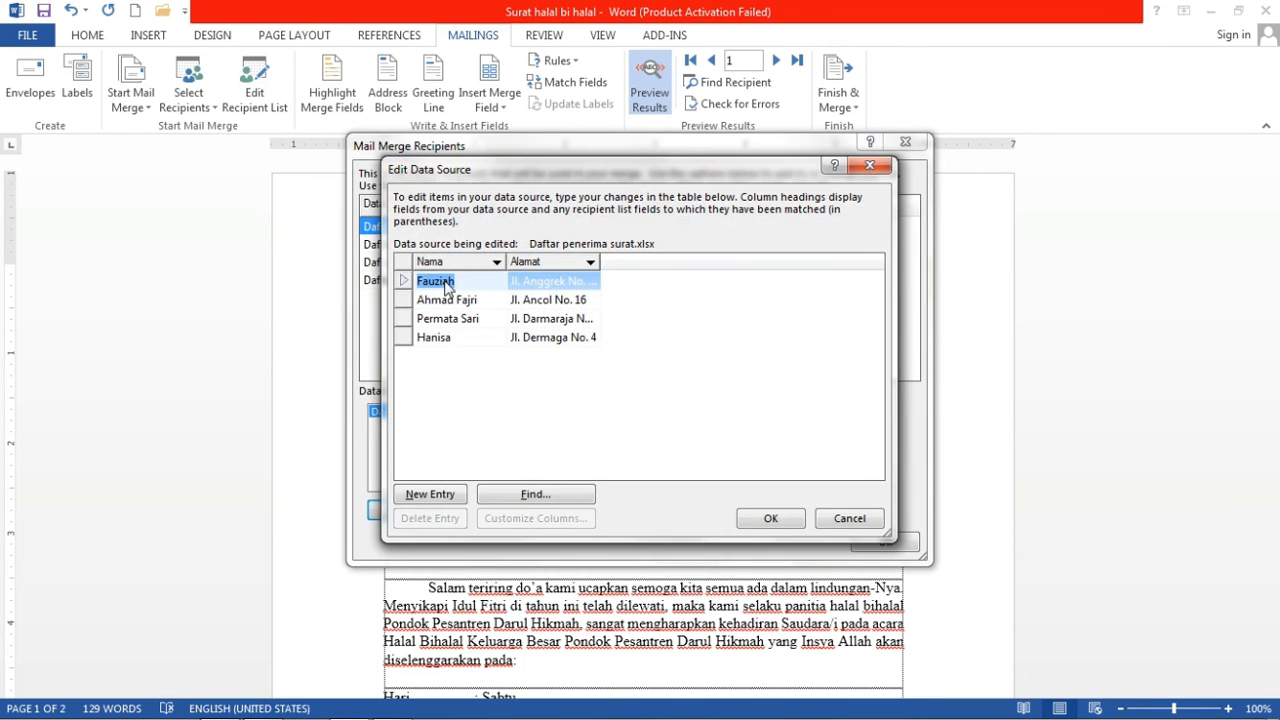
pyautogui.click(447, 287)
pyautogui.moveTo(450, 285); pyautogui.dragTo(390, 281)
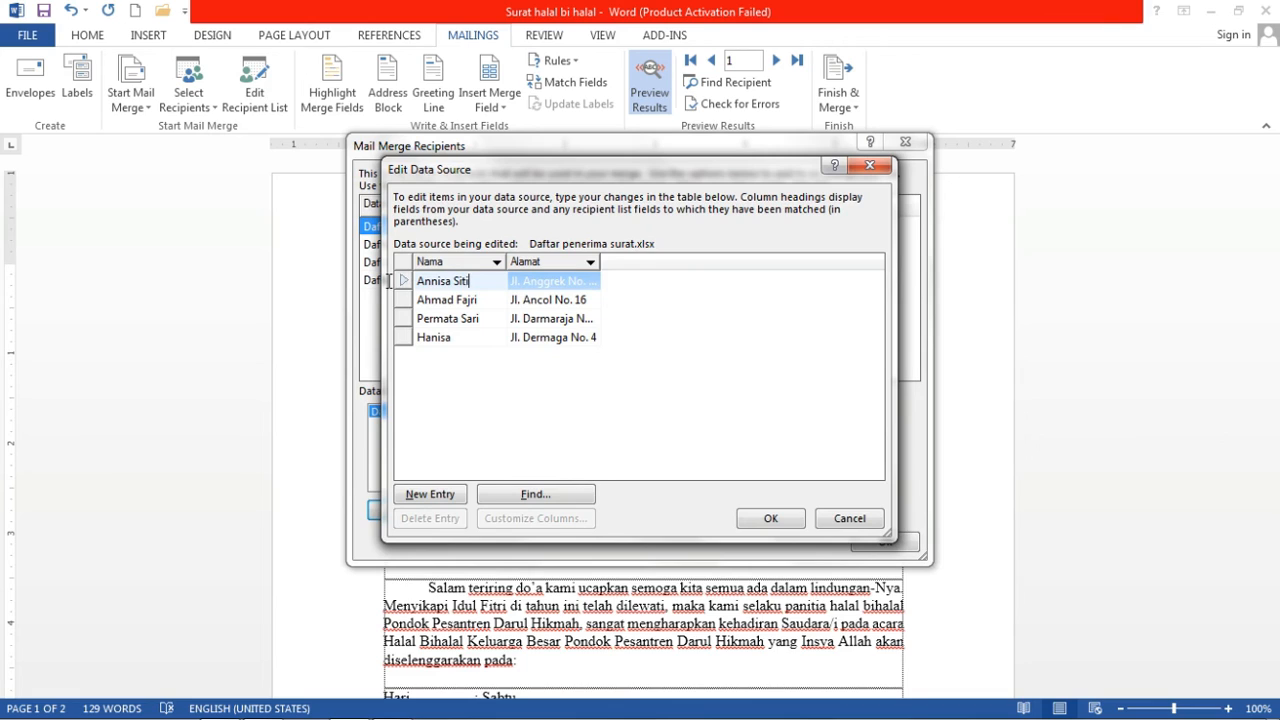
# Save the edited entry back to the Excel file so the letter shows the updated name.
pyautogui.click(744, 518)
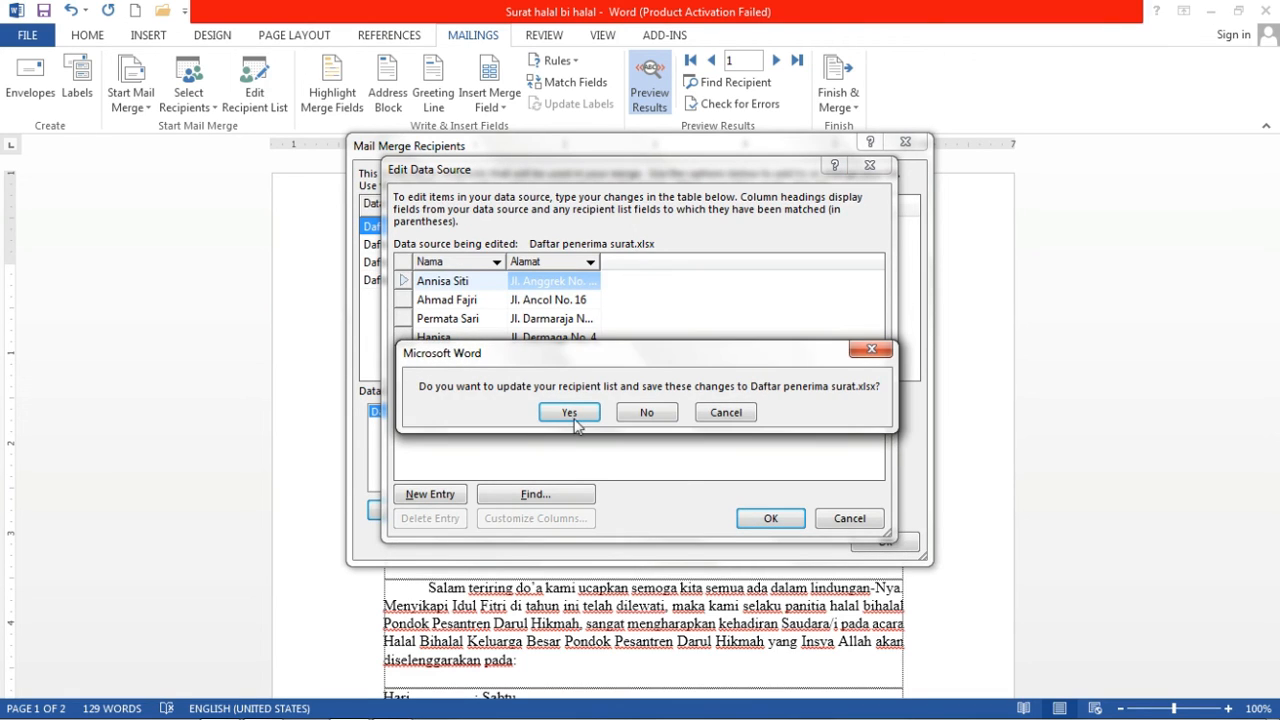
pyautogui.click(570, 413)
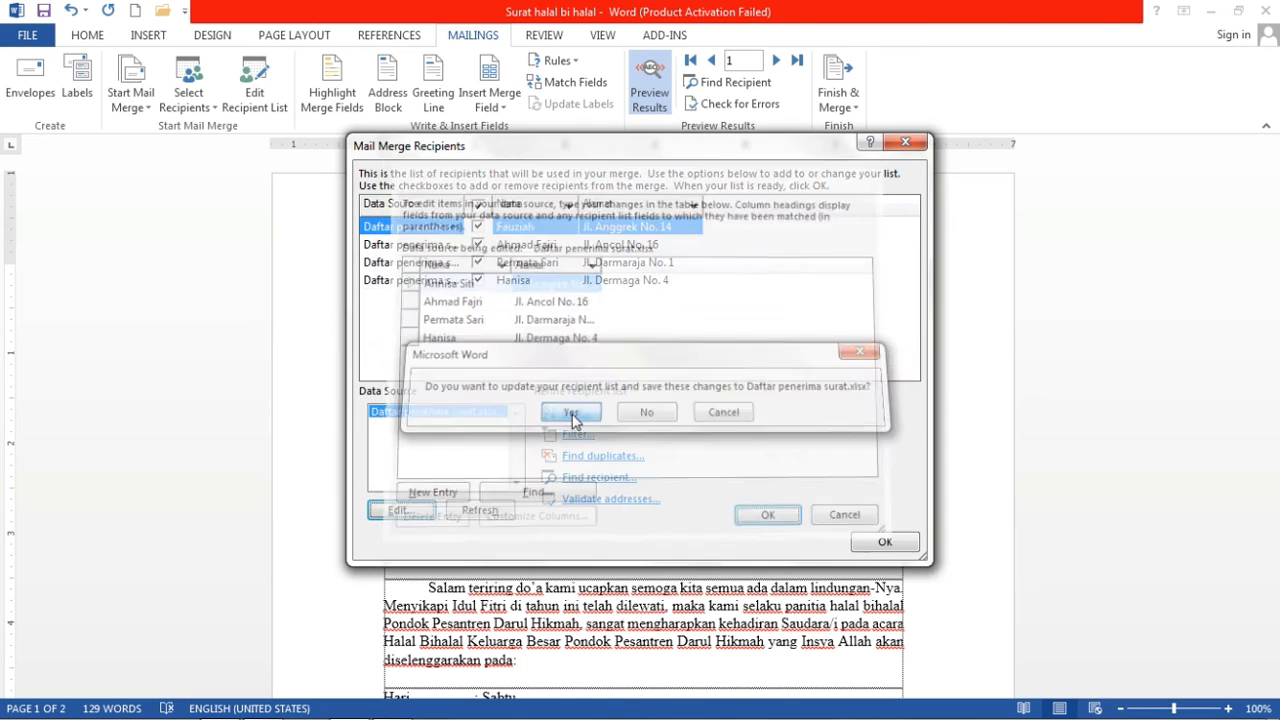
pyautogui.click(885, 543)
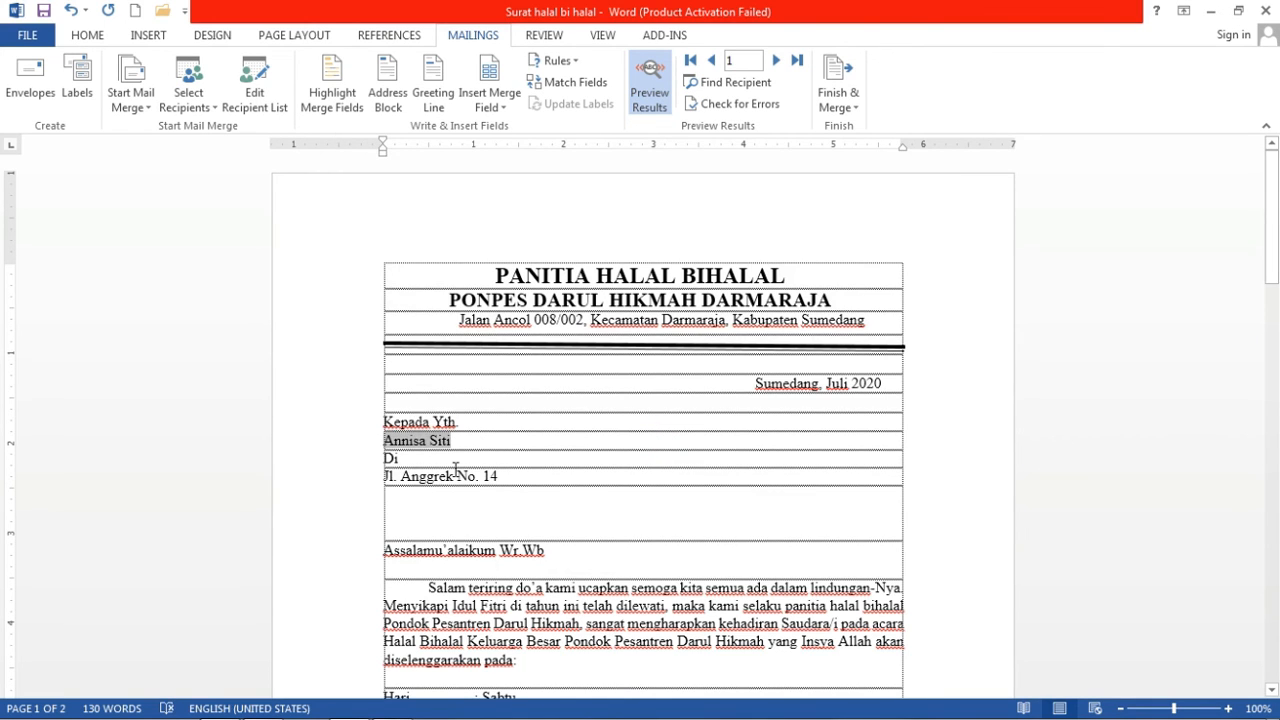
pyautogui.moveTo(456, 469)
pyautogui.mouseDown()
pyautogui.moveTo(495, 474)
pyautogui.moveTo(452, 452)
pyautogui.mouseUp()
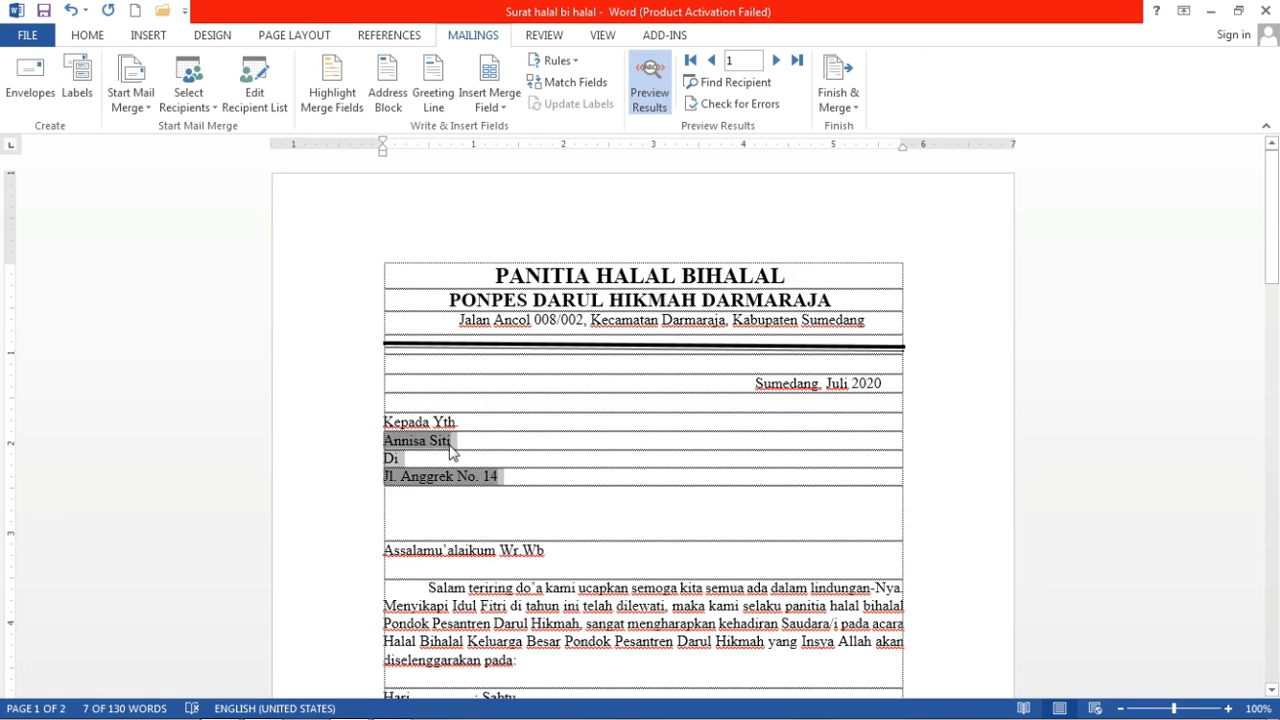
# Preview recipients 2, 3 and 4 in turn, then open the Finish & Merge options.
pyautogui.click(452, 452)
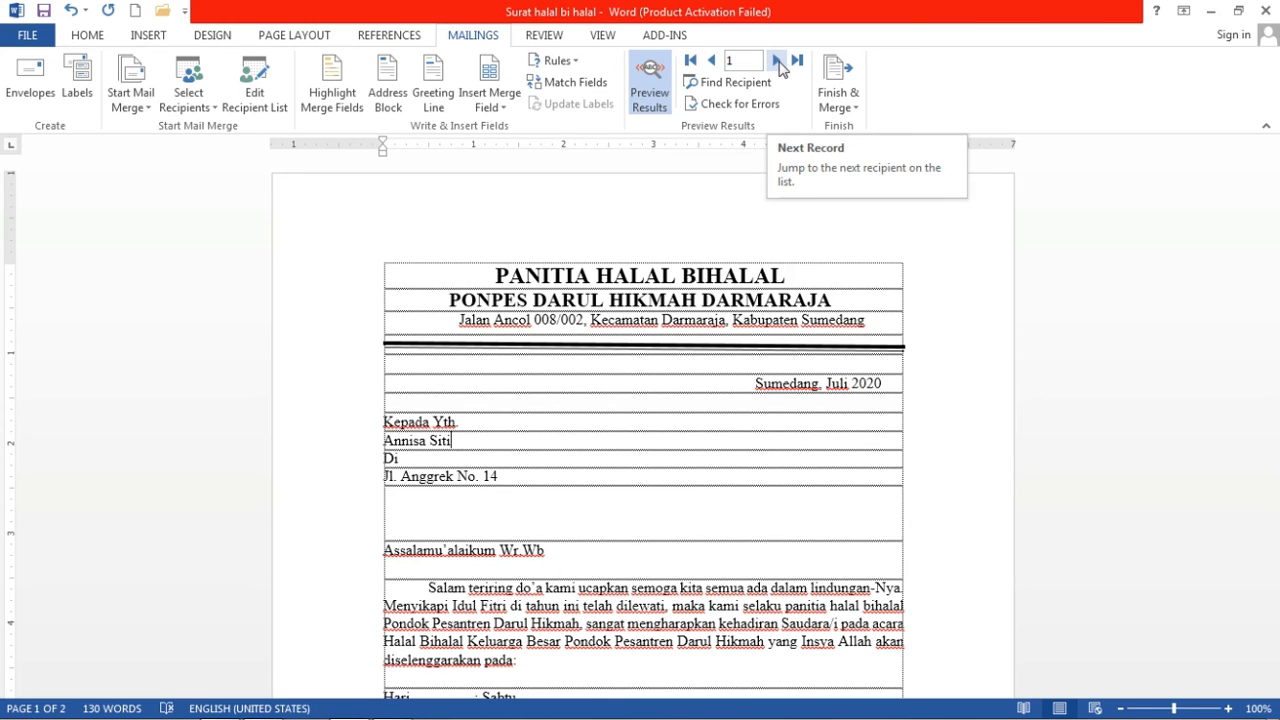
pyautogui.click(778, 62)
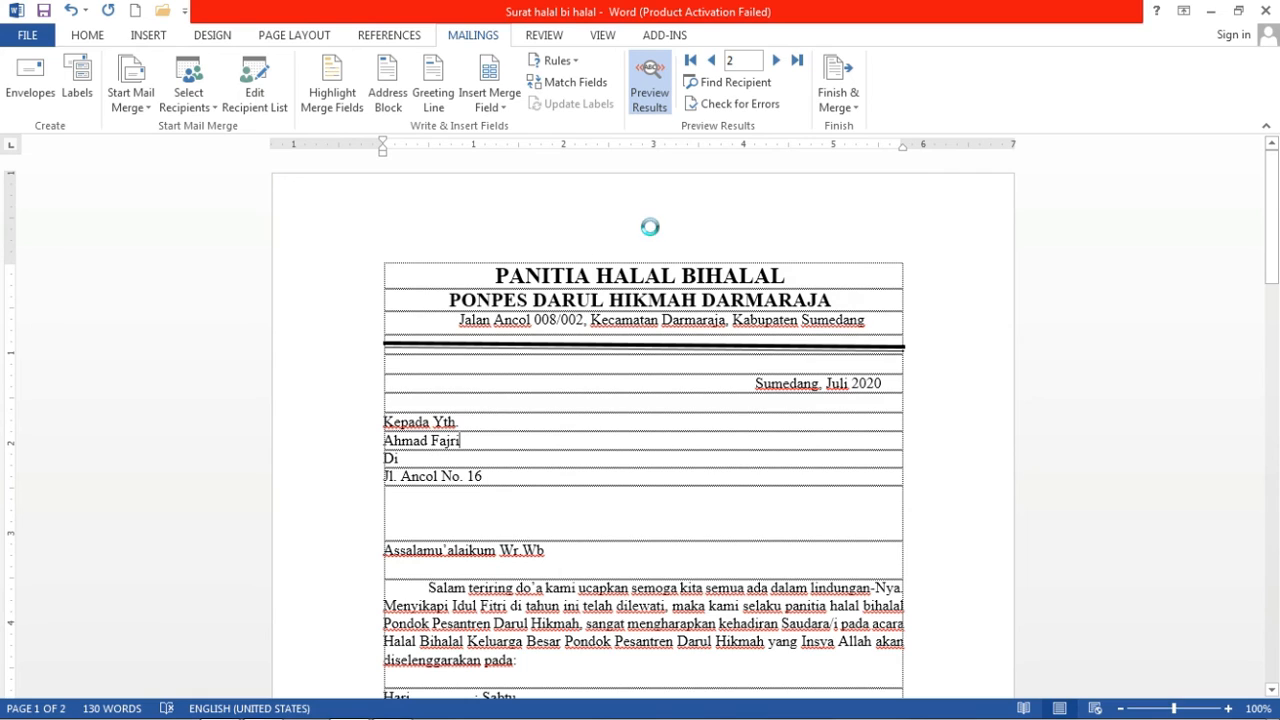
pyautogui.click(778, 62)
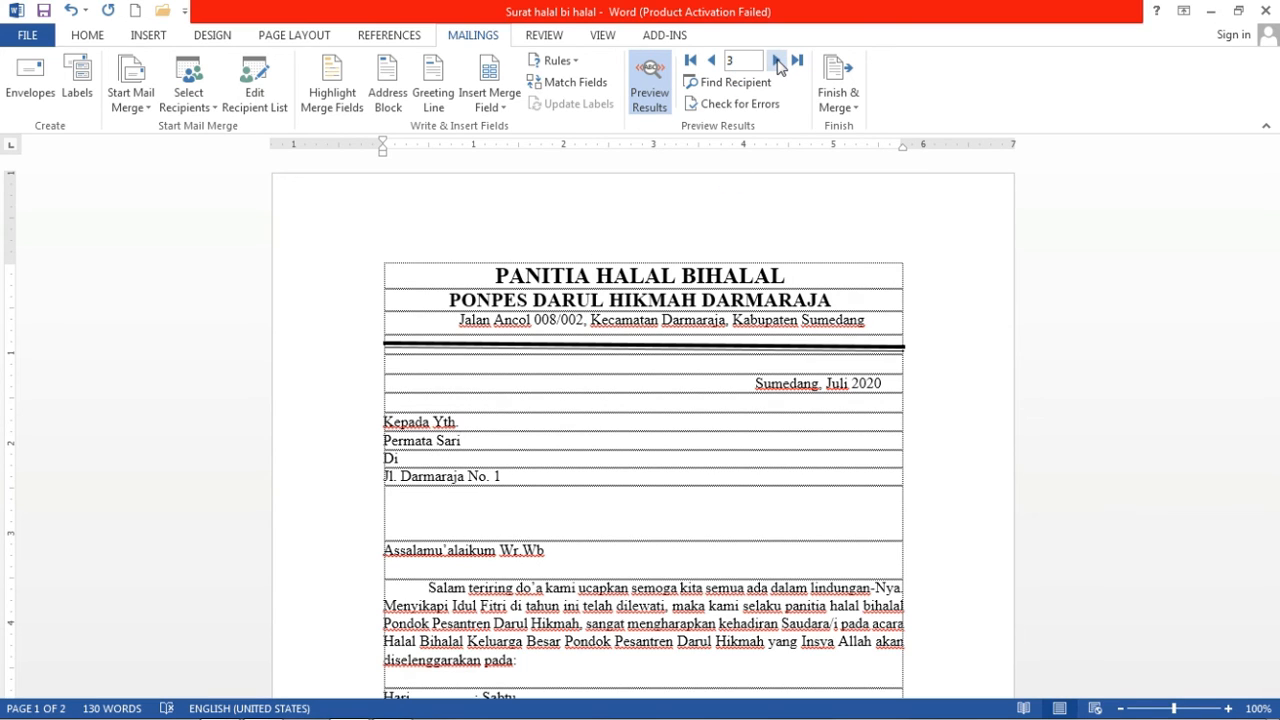
pyautogui.click(778, 62)
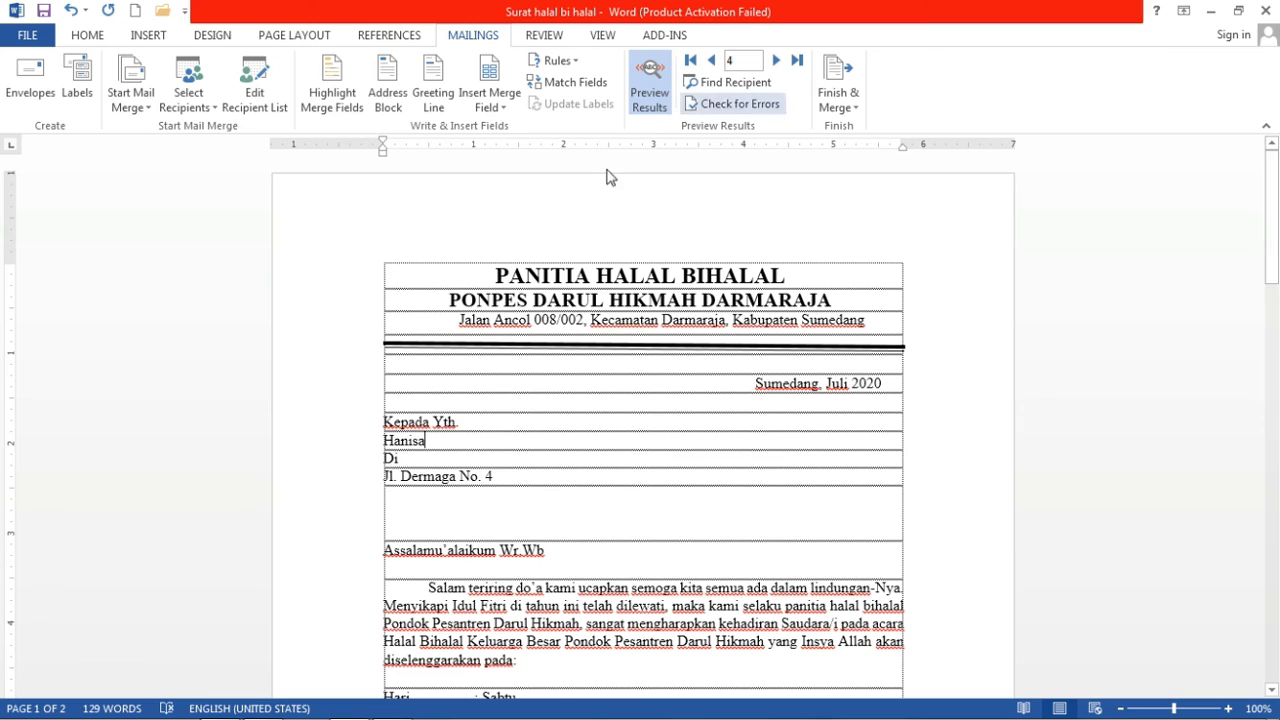
pyautogui.click(848, 108)
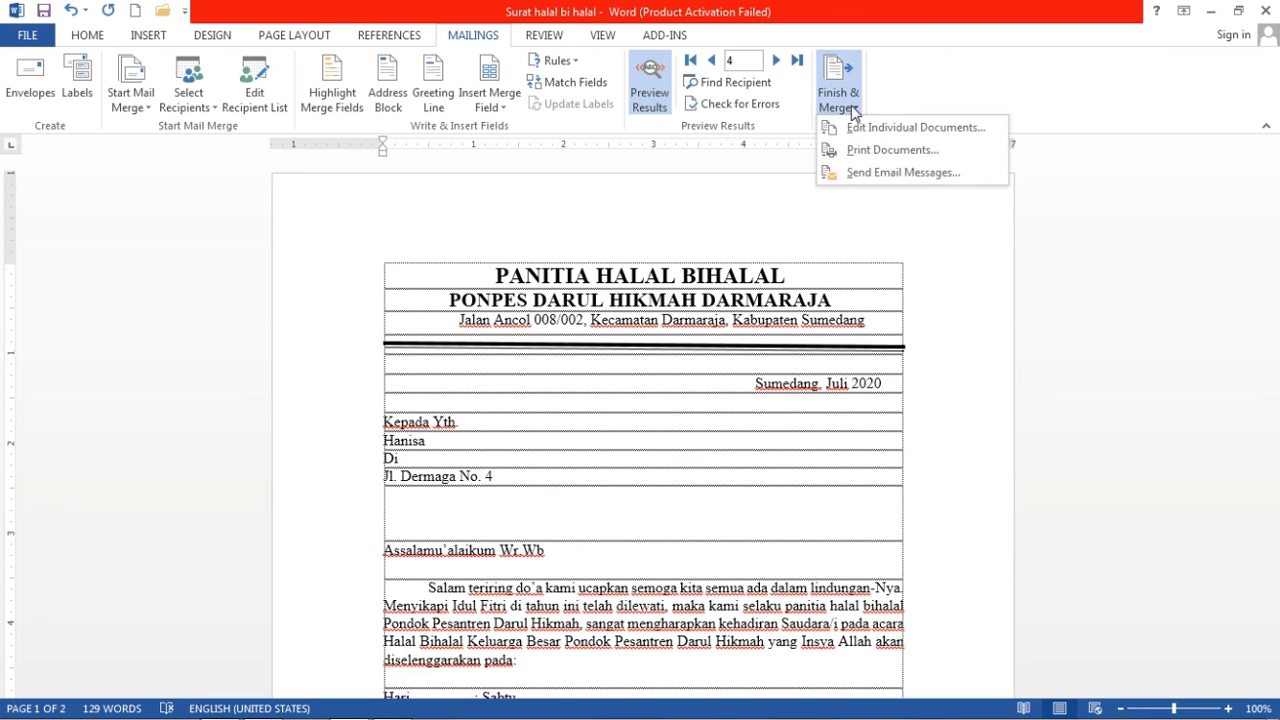
pyautogui.click(892, 150)
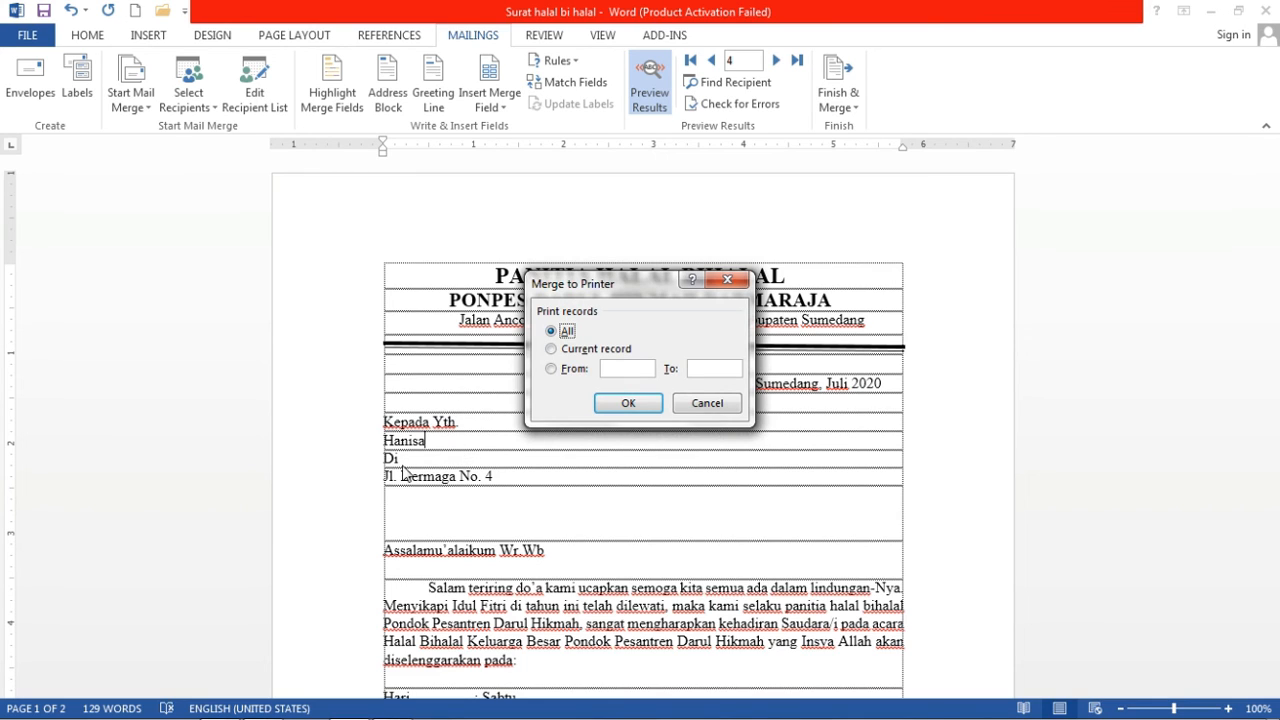
pyautogui.click(552, 348)
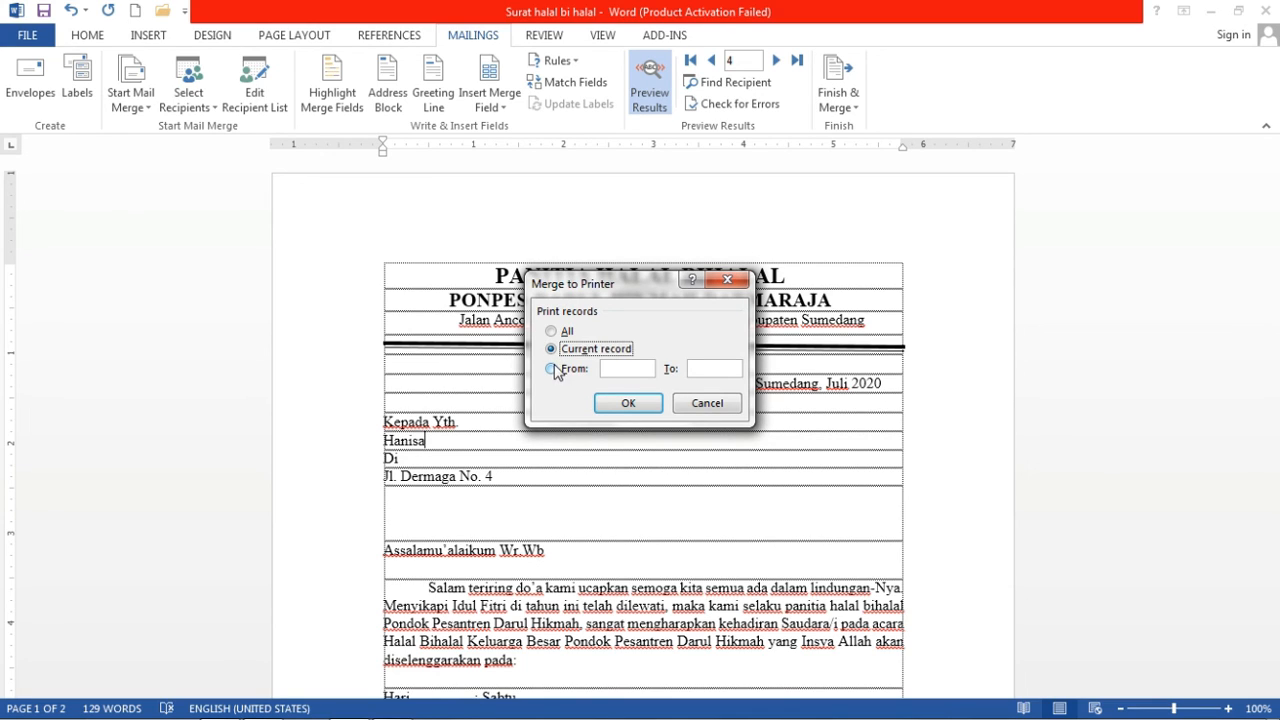
pyautogui.click(552, 369)
pyautogui.click(704, 405)
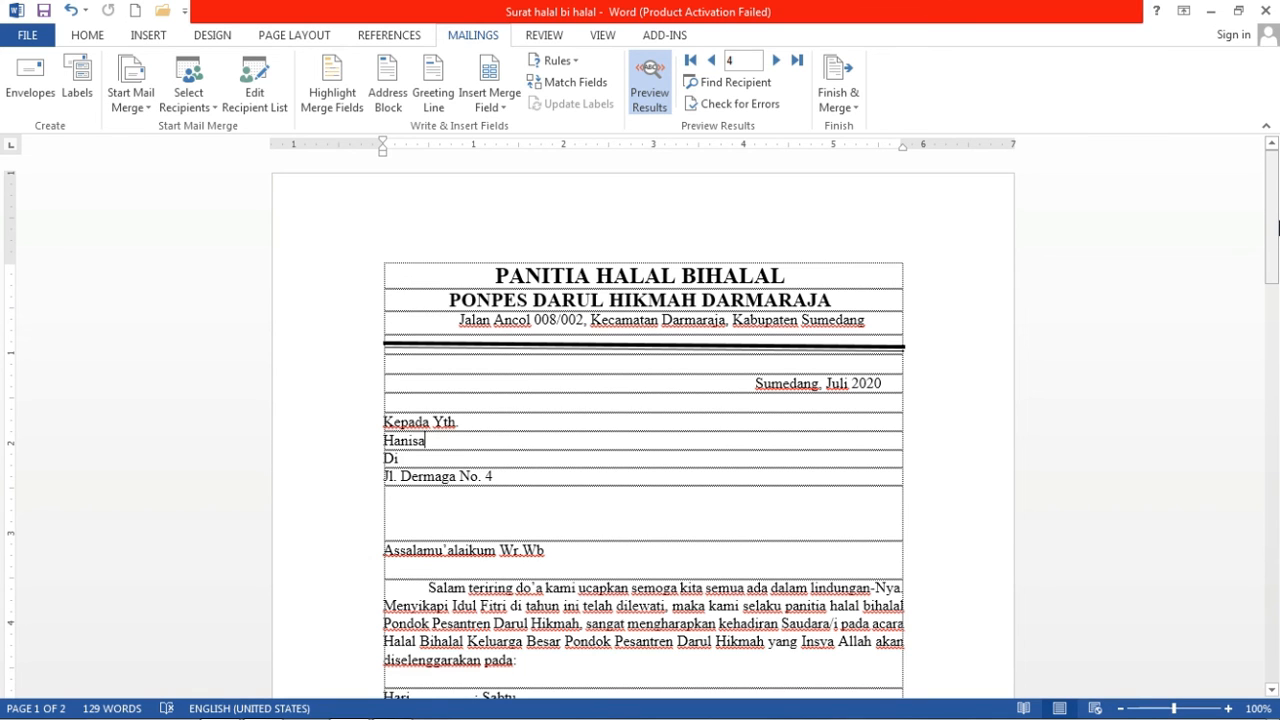
# Scroll through the merged letter, then close the Surat halal bi halal document.
pyautogui.moveTo(1277, 228)
pyautogui.mouseDown()
pyautogui.moveTo(1277, 243)
pyautogui.moveTo(1278, 206)
pyautogui.moveTo(1278, 262)
pyautogui.moveTo(1278, 228)
pyautogui.mouseUp()
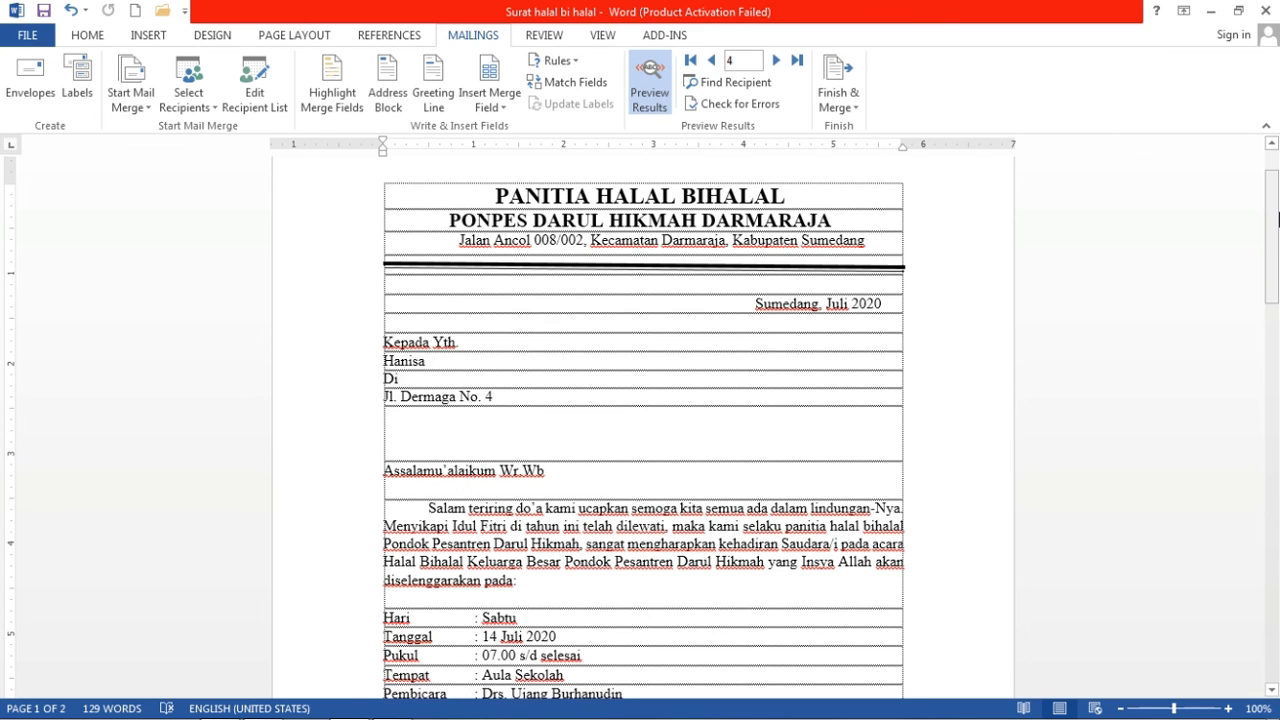
pyautogui.moveTo(1278, 218)
pyautogui.mouseDown()
pyautogui.moveTo(1278, 195)
pyautogui.moveTo(1278, 238)
pyautogui.mouseUp()
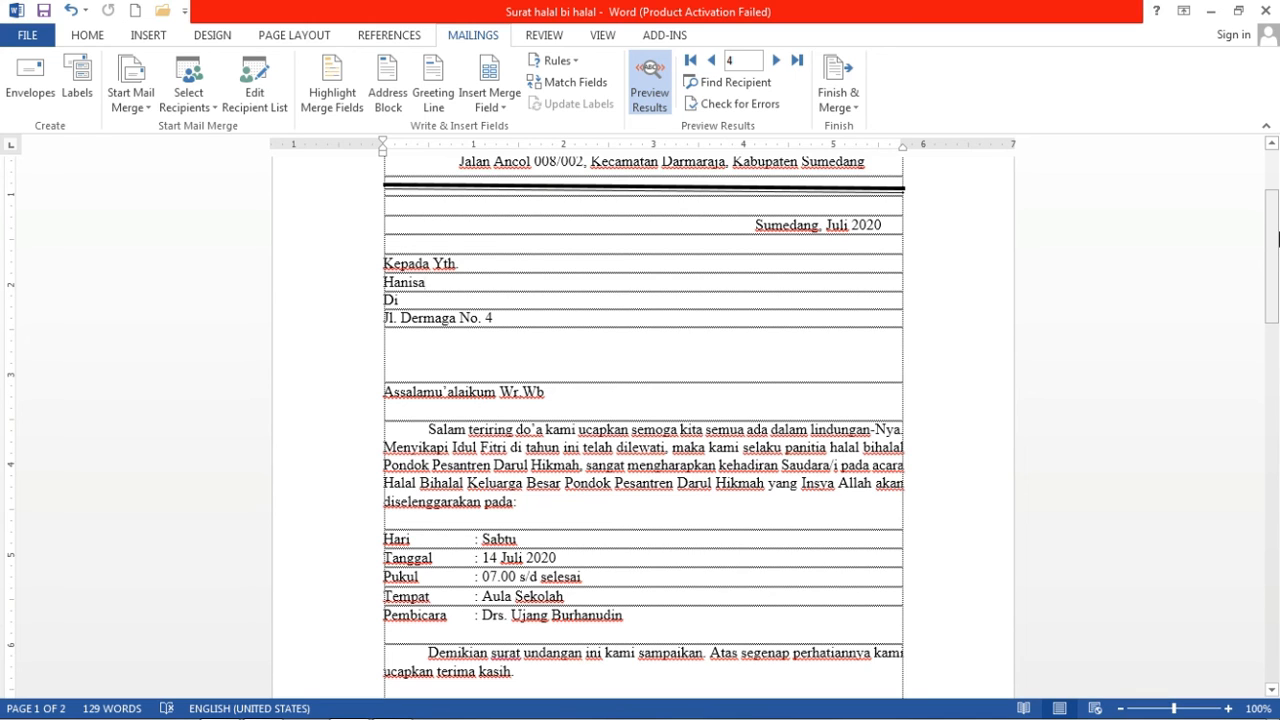
pyautogui.moveTo(1277, 198); pyautogui.dragTo(1277, 164)
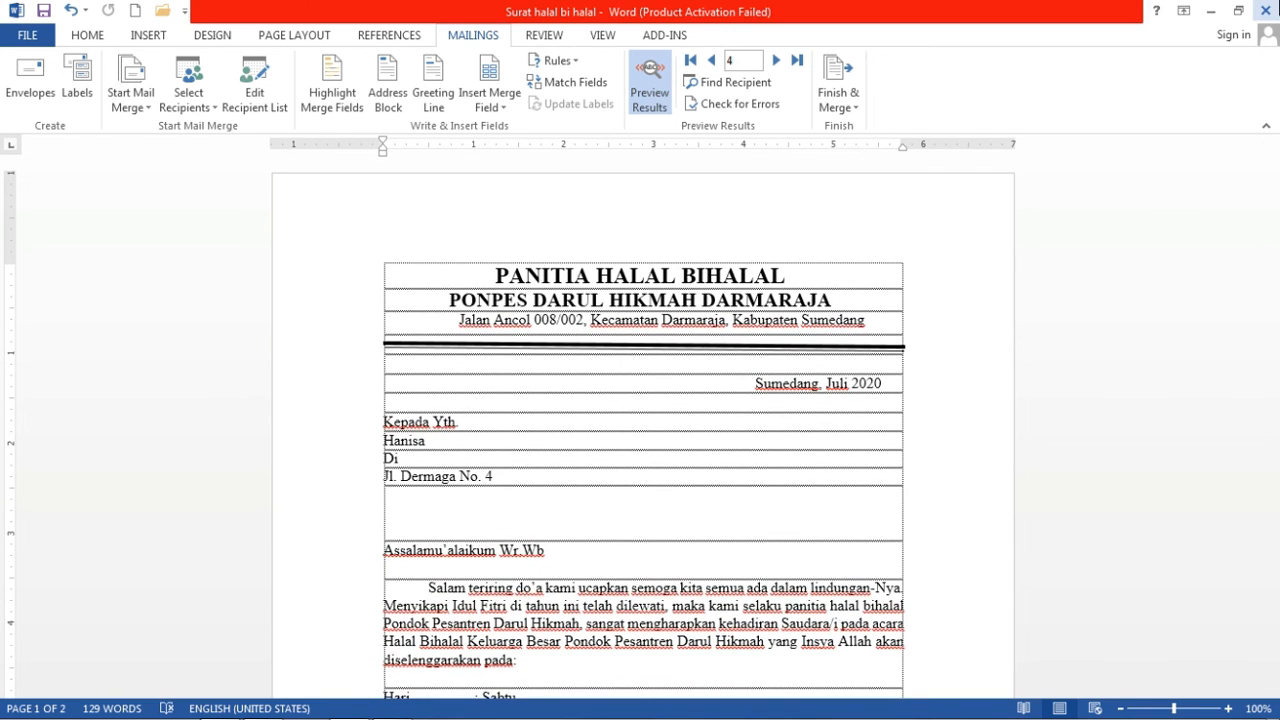
pyautogui.click(1266, 10)
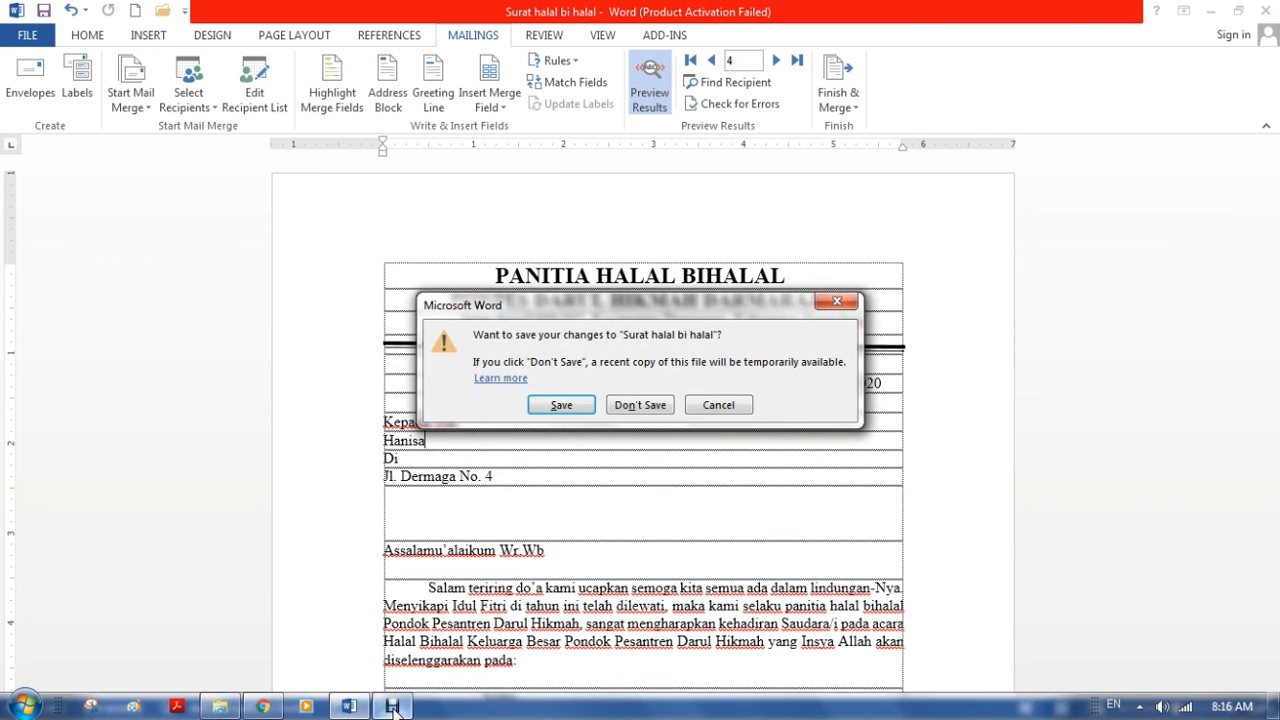